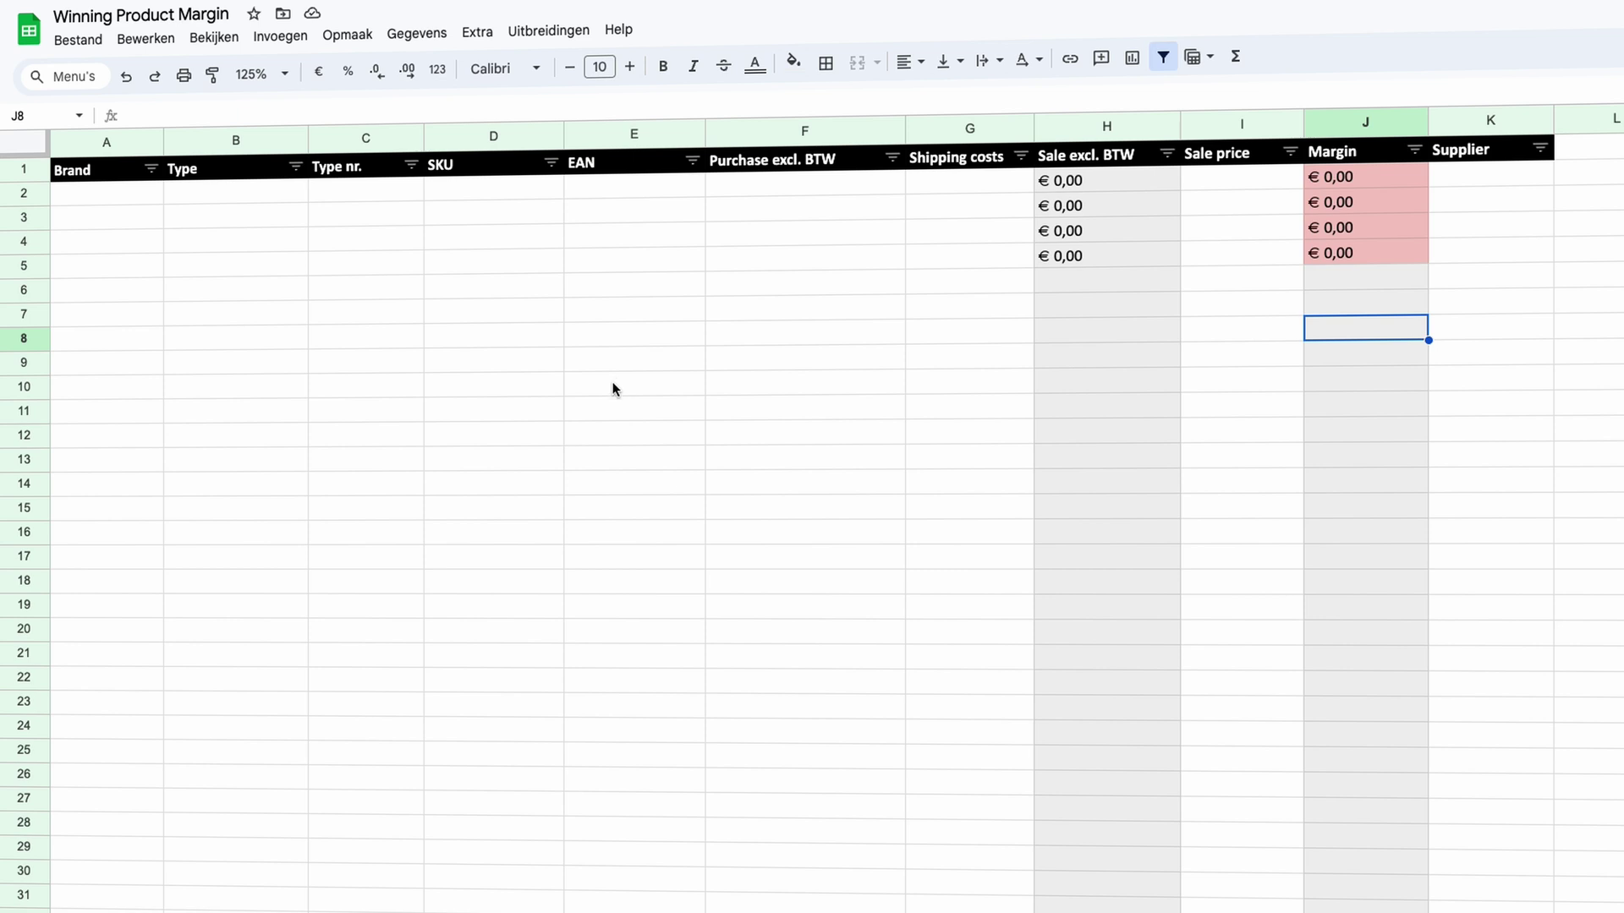
click(121, 199)
click(266, 206)
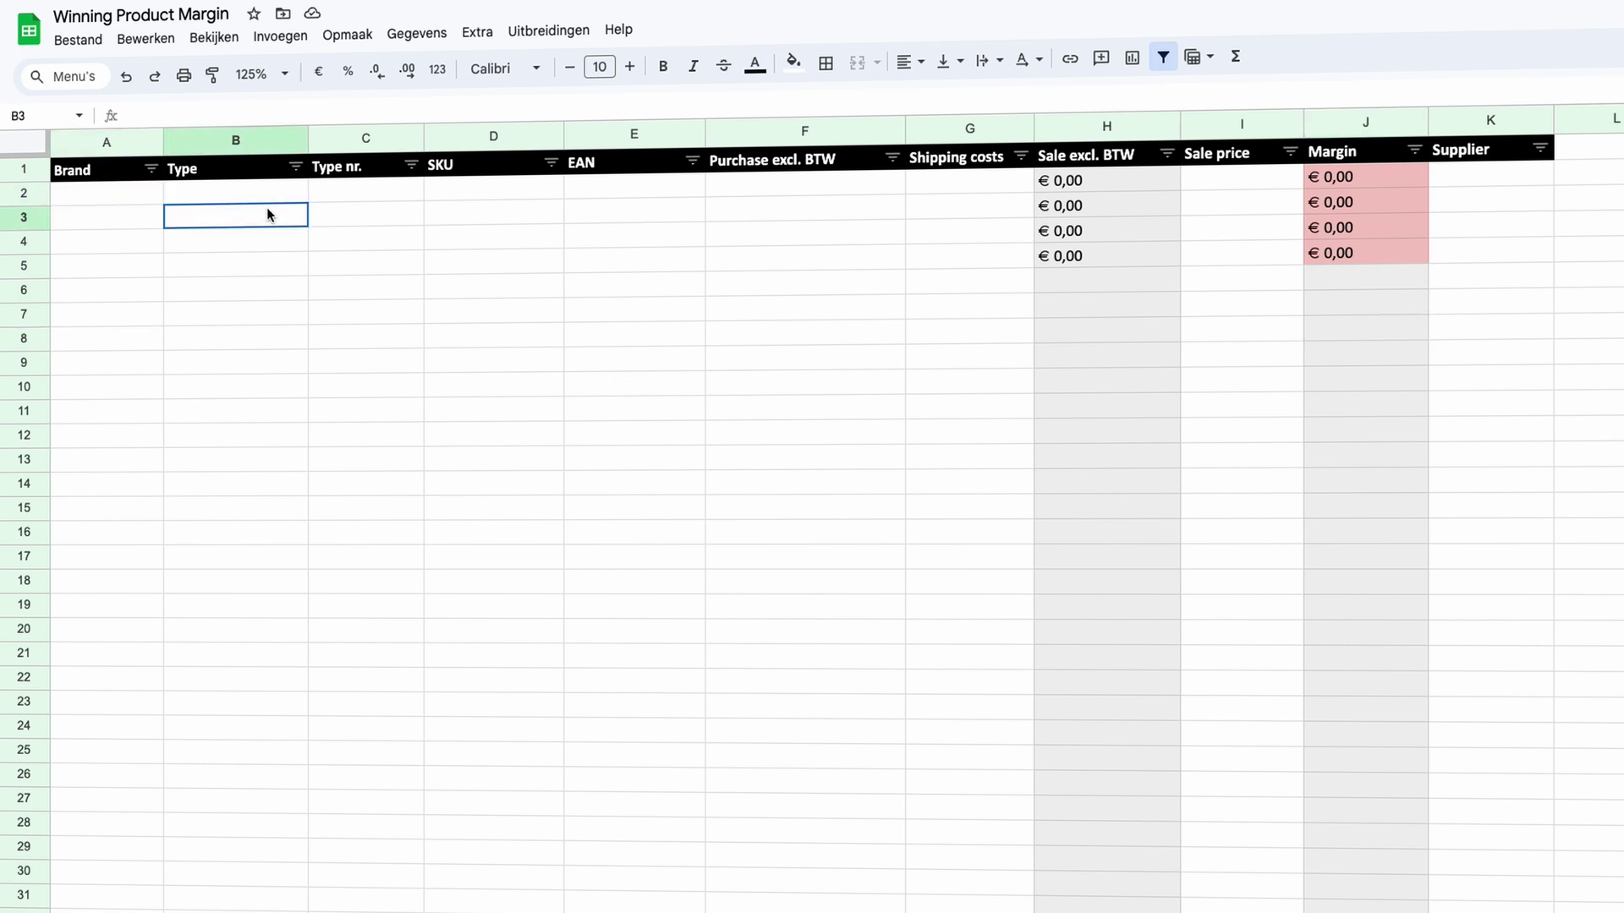
click(355, 198)
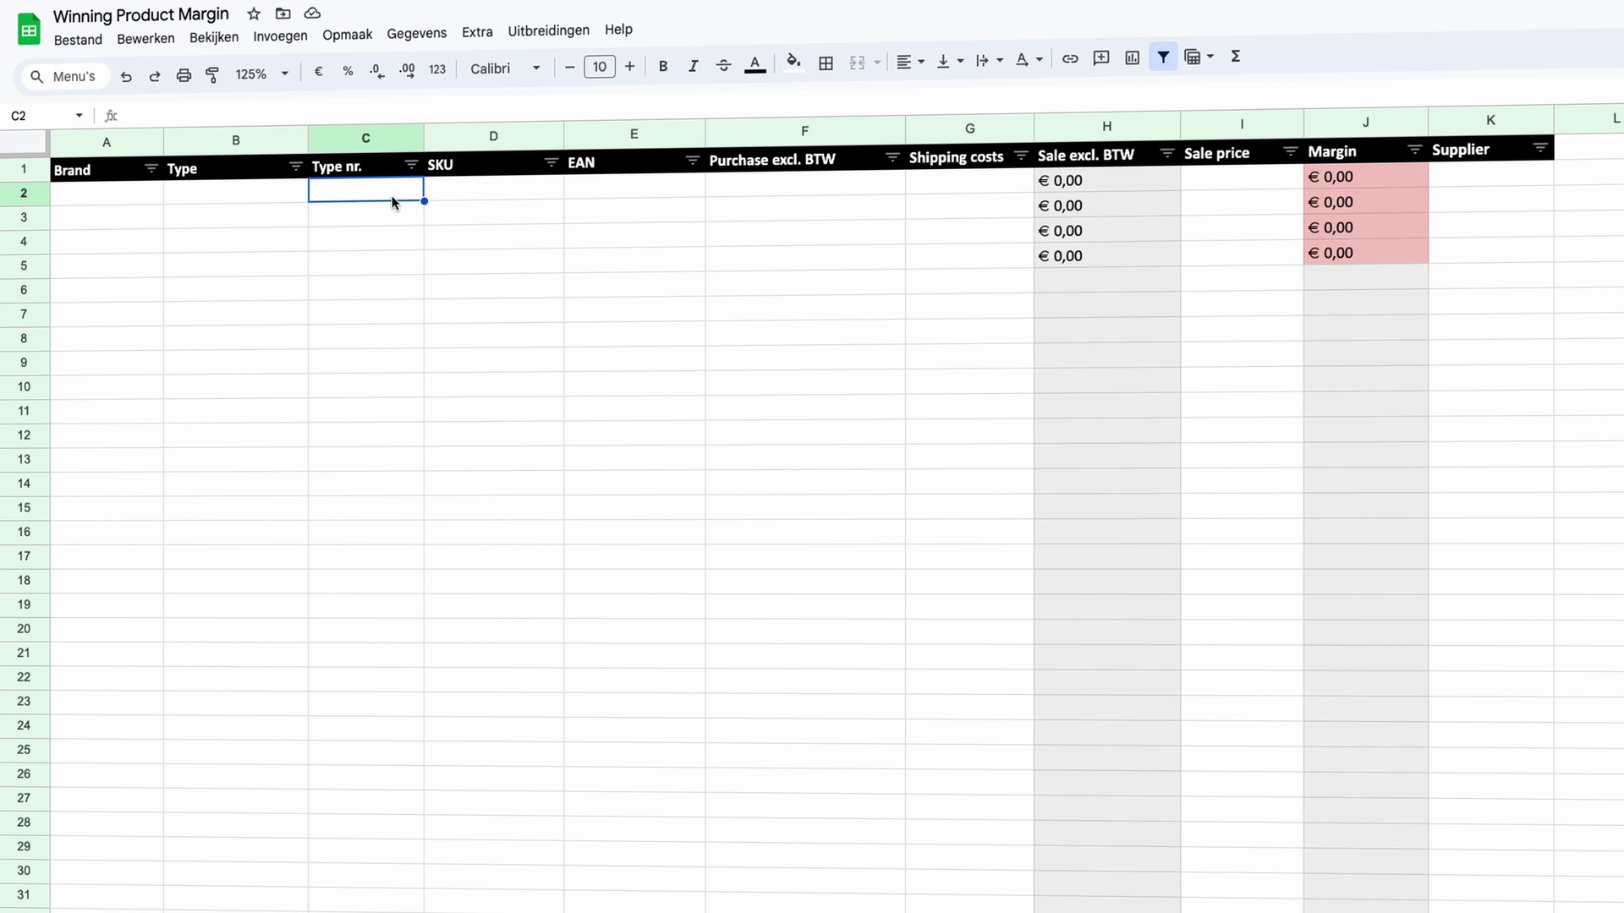
click(95, 198)
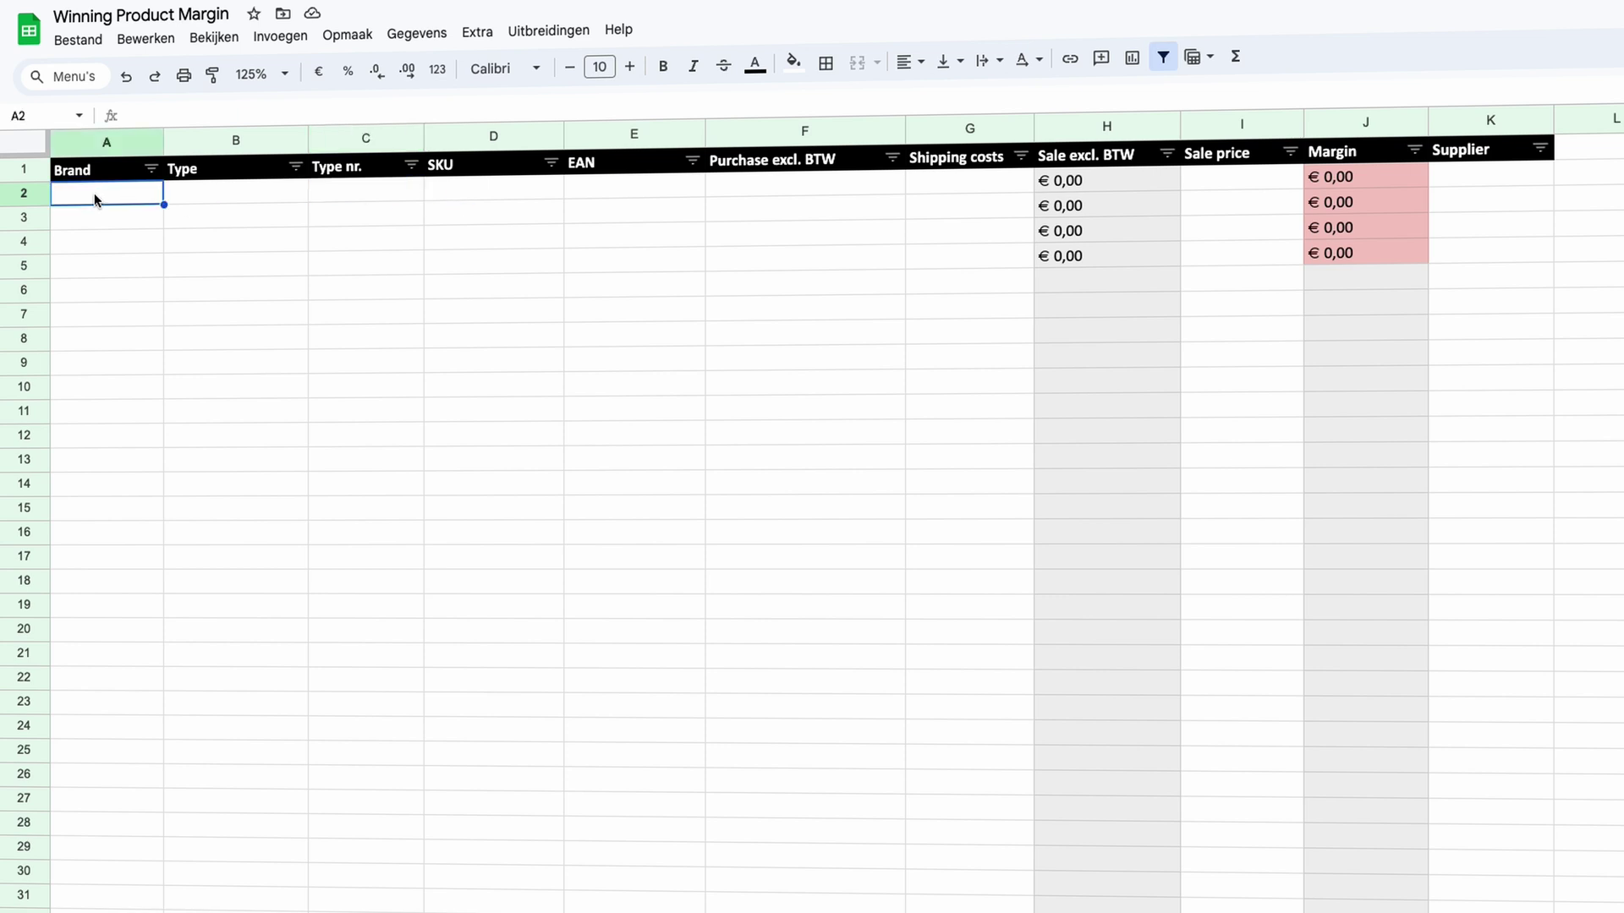
click(175, 203)
click(365, 193)
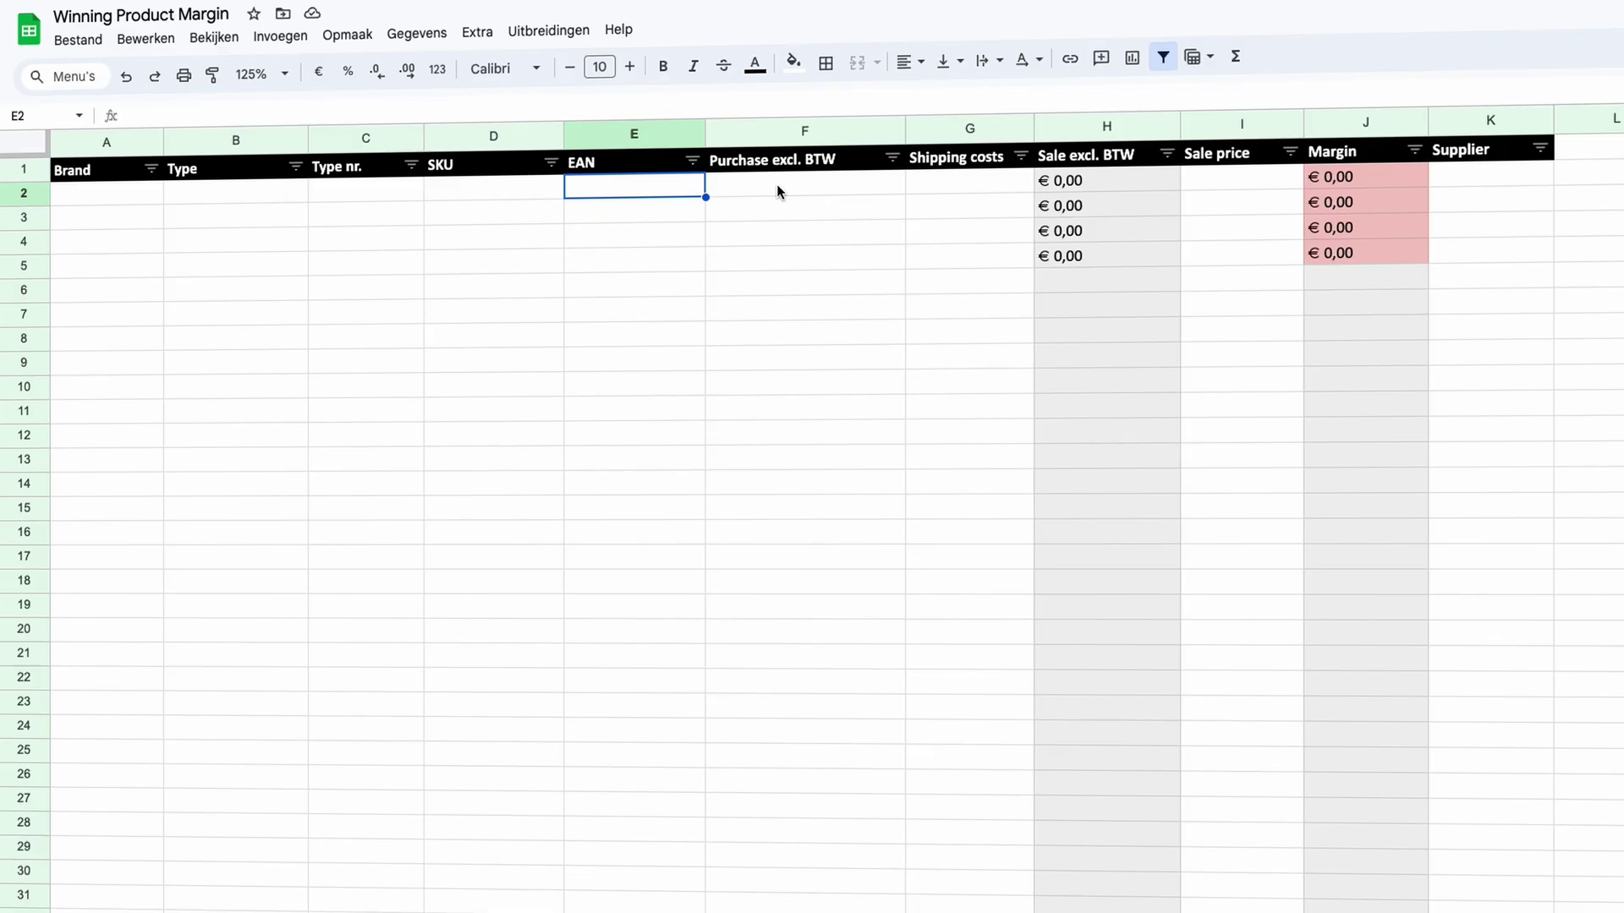
Change the purchase column's header in F1 to "Purchase excl. VAT".
click(776, 186)
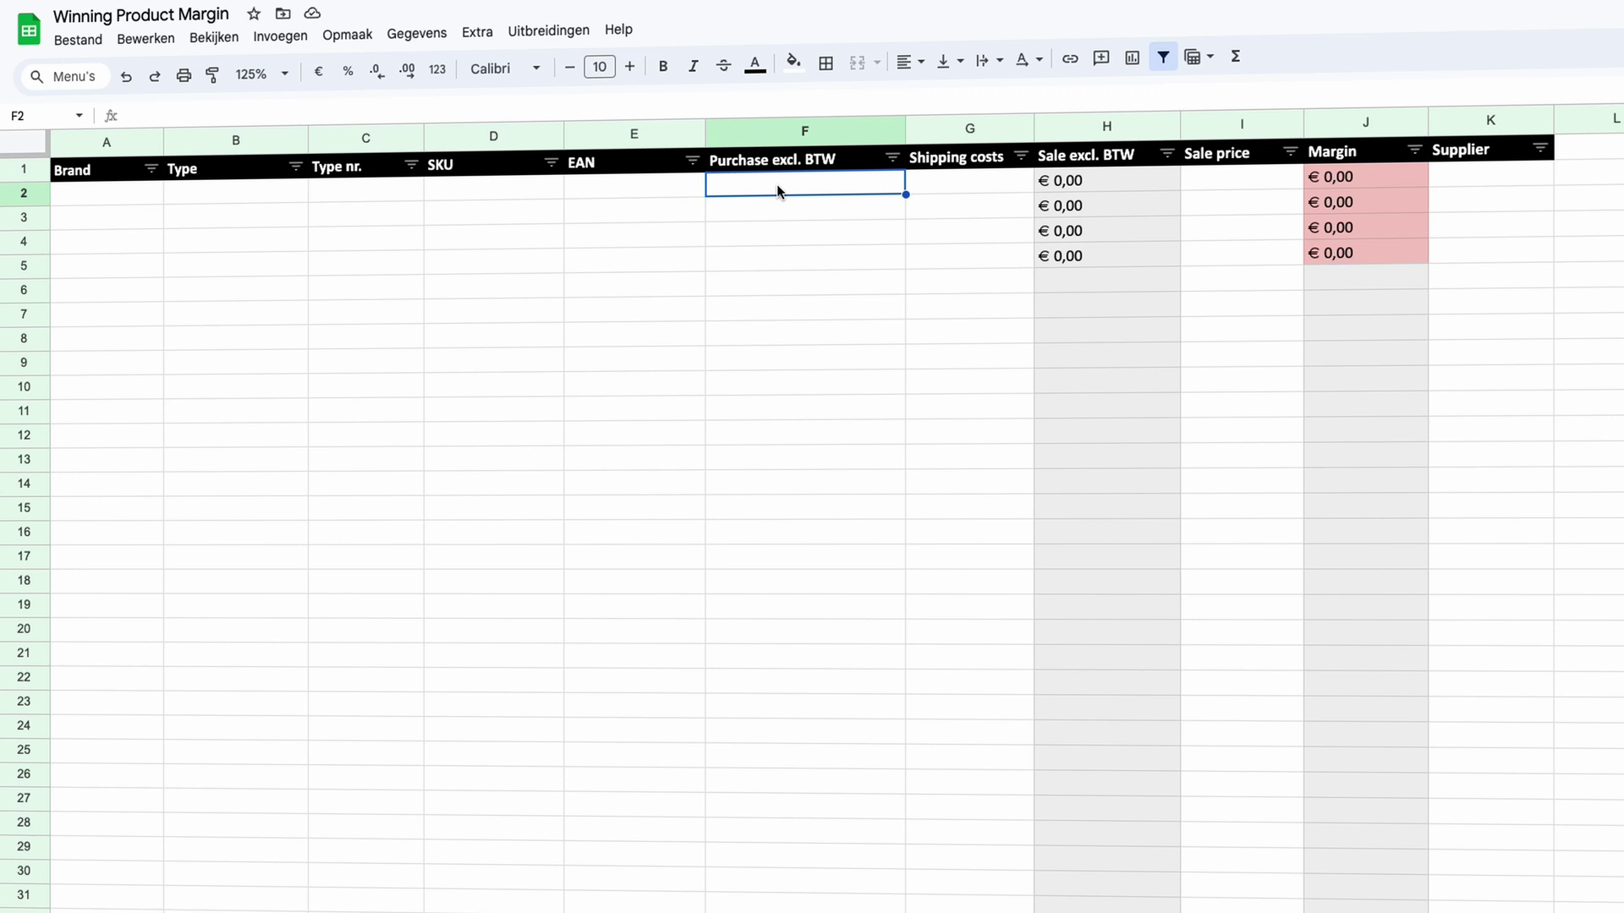
click(805, 162)
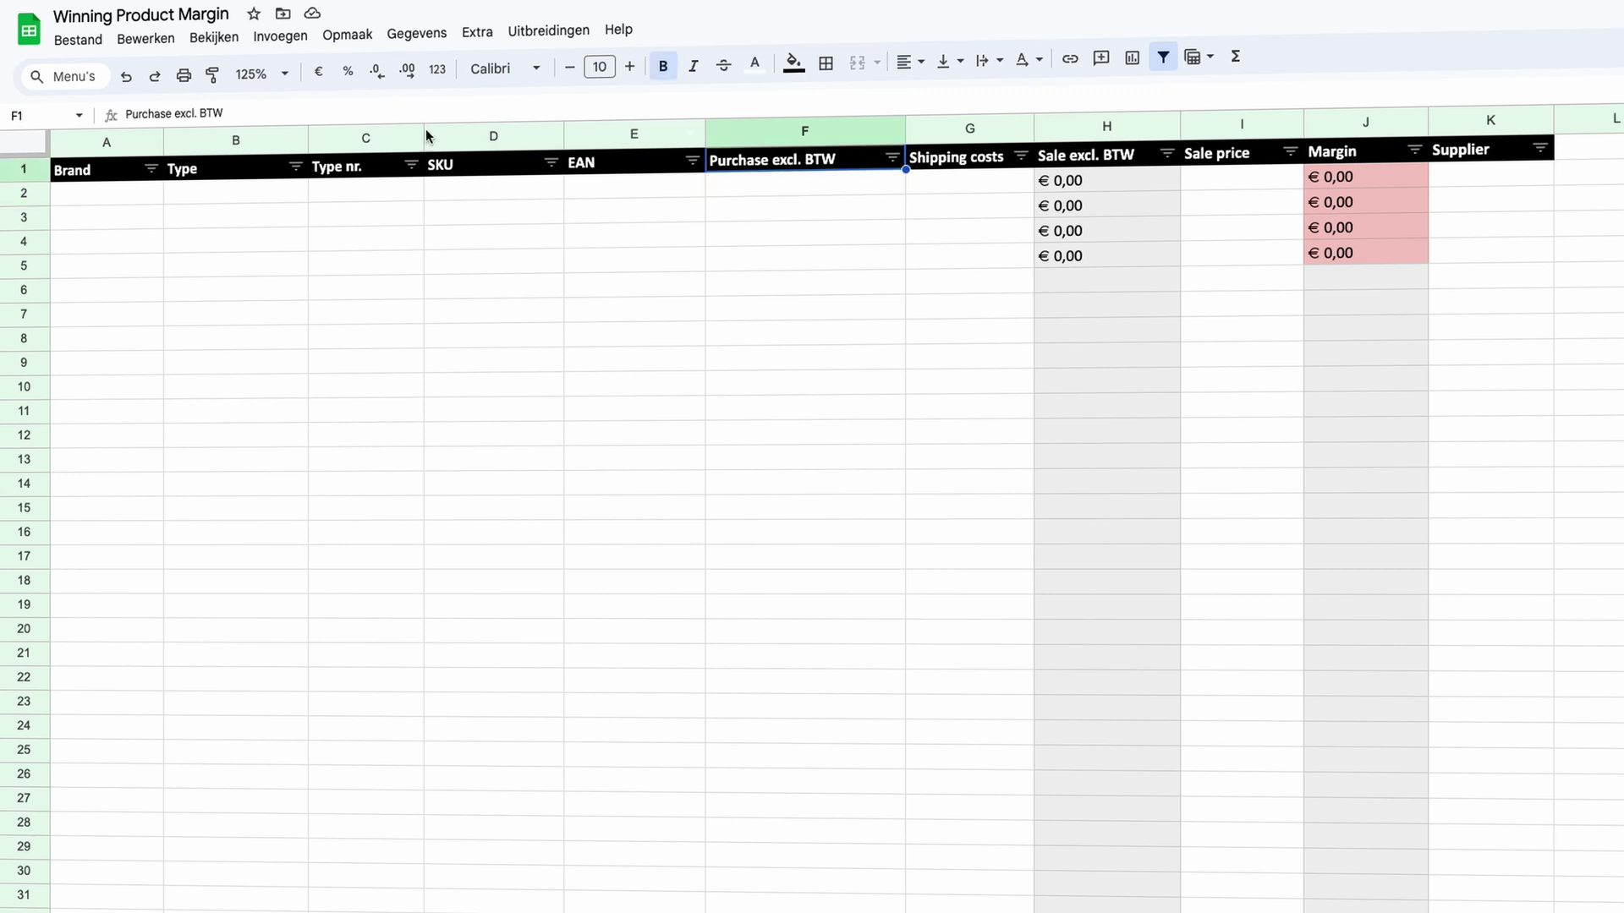
click(222, 115)
double_click(211, 114)
text(VAT)
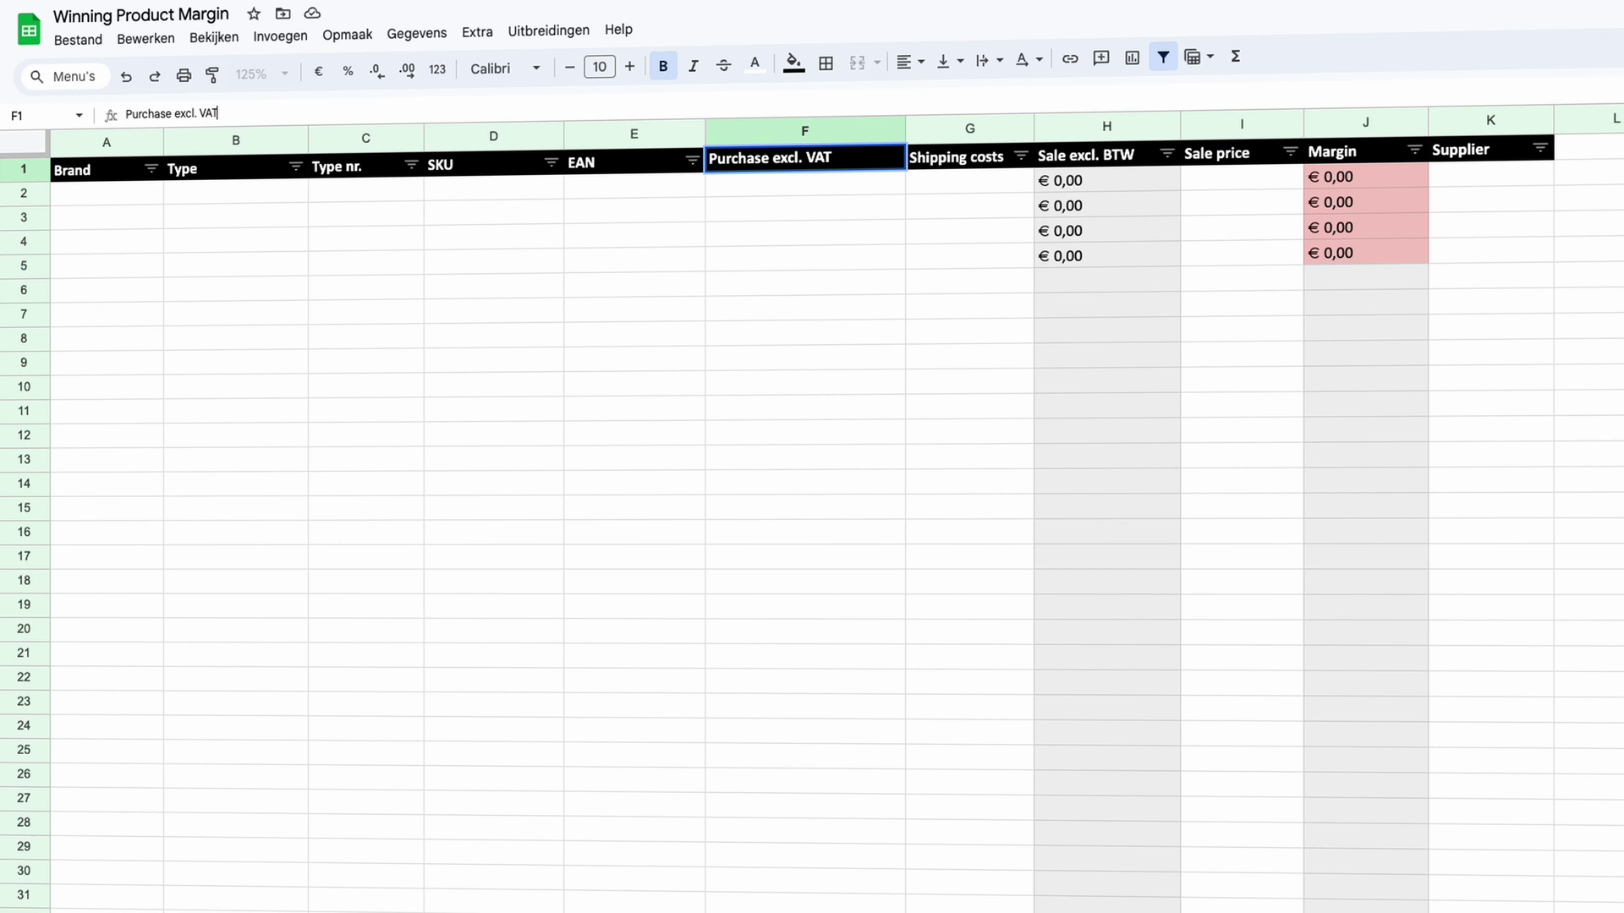
key(Tab)
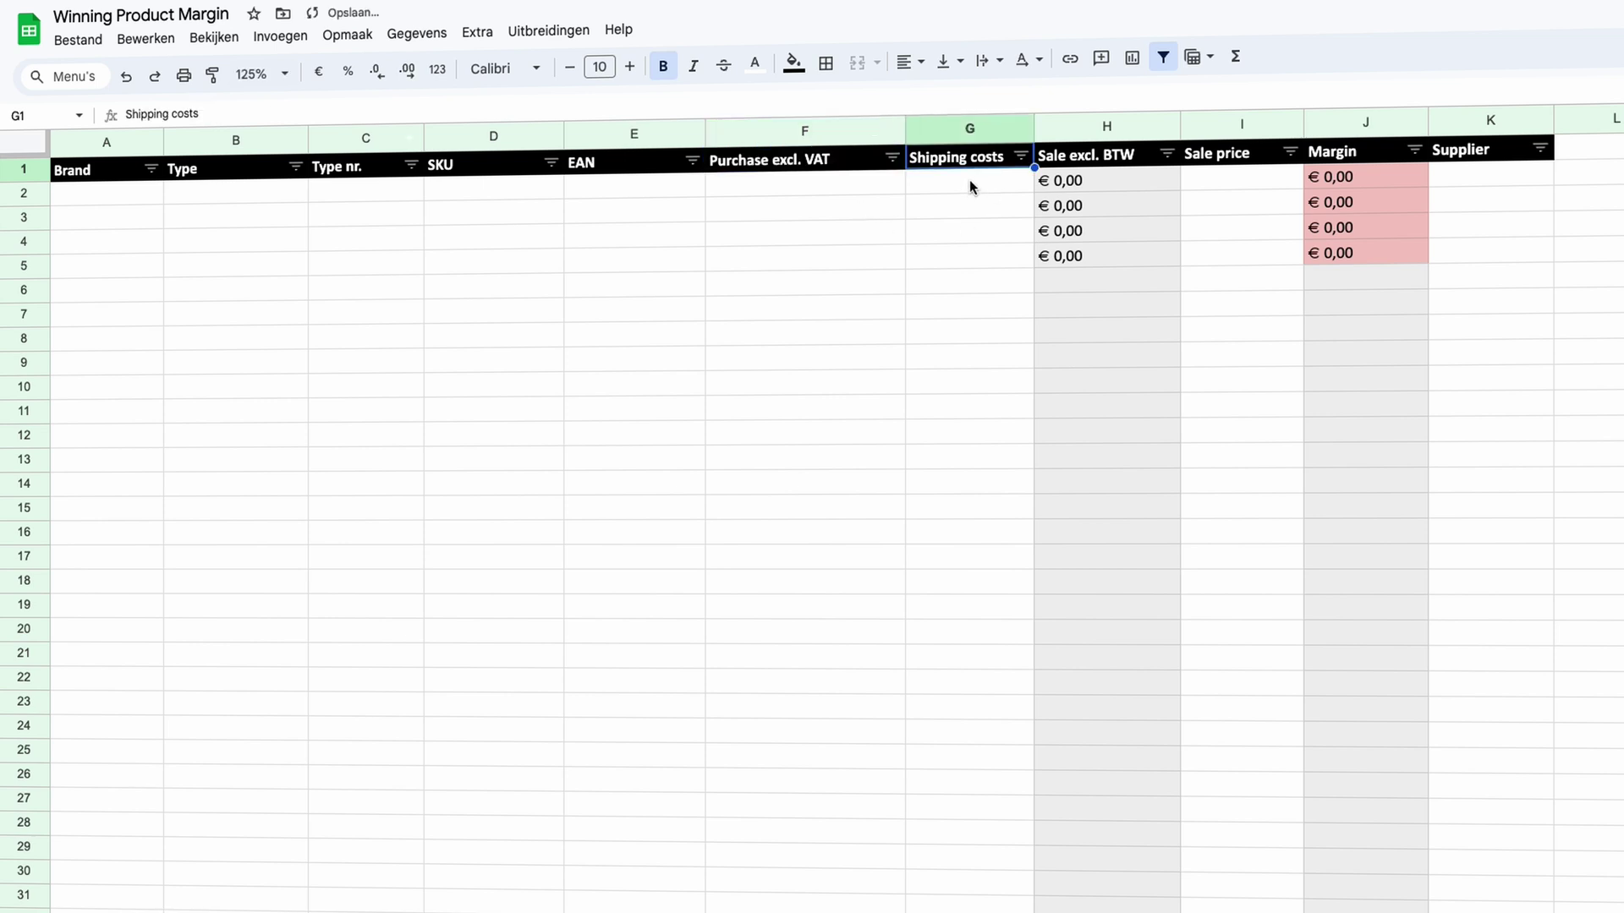
Replace BTW with VAT in the H1 header so that it reads "Sale excl. VAT".
click(1084, 161)
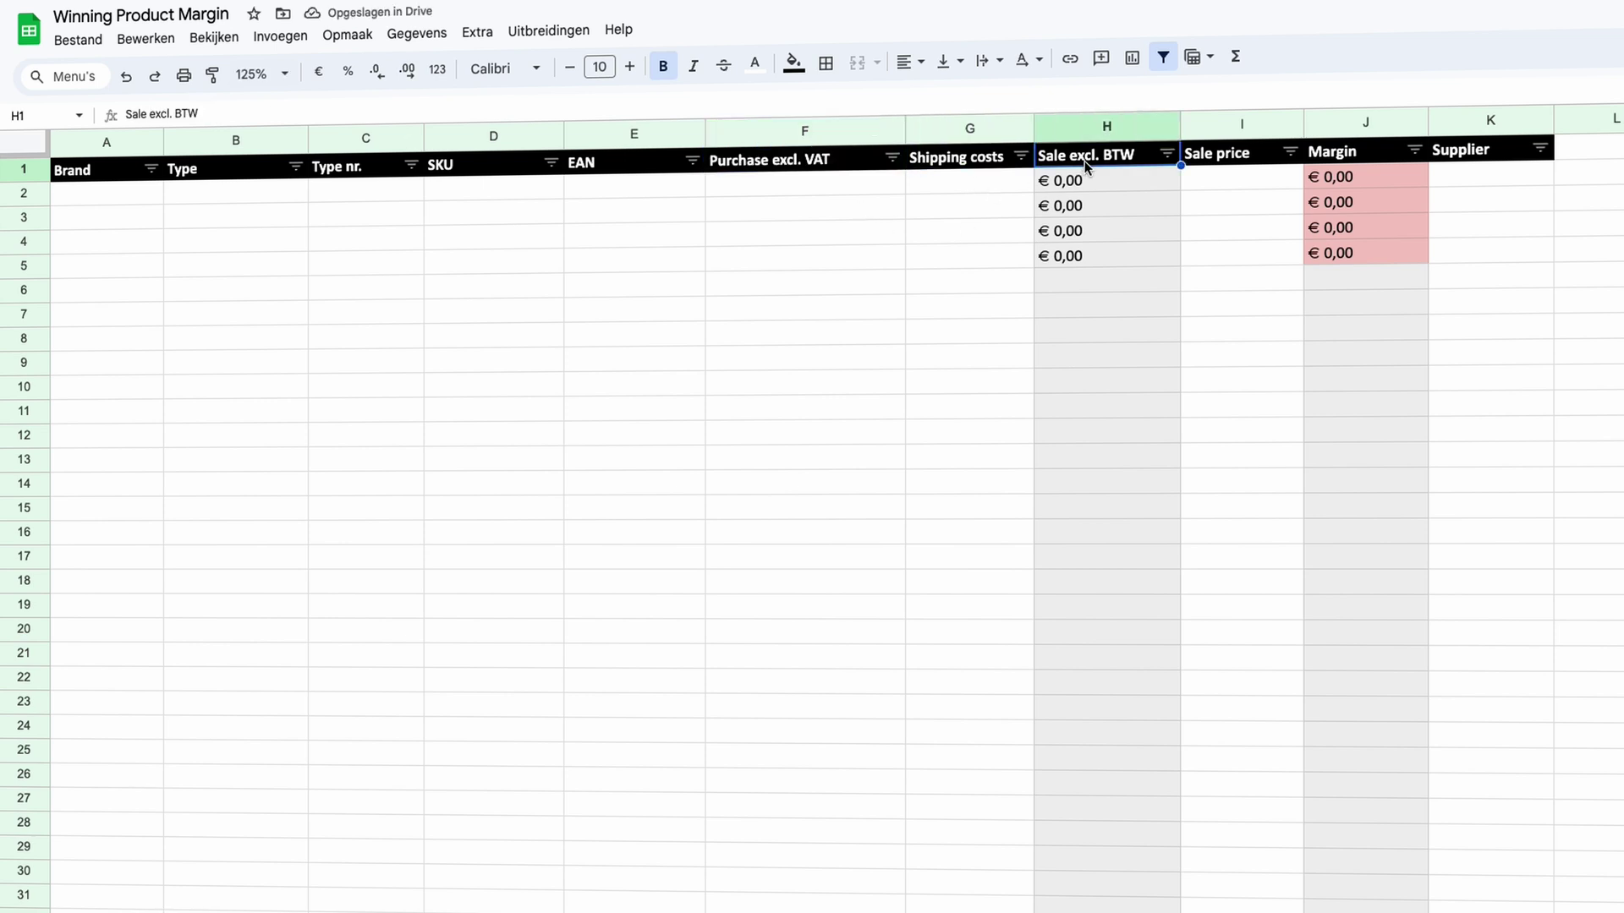
double_click(187, 113)
text(VAT)
key(Tab)
Inspect the formulas in the first data row of the Sale excl. VAT and Margin columns.
click(1241, 178)
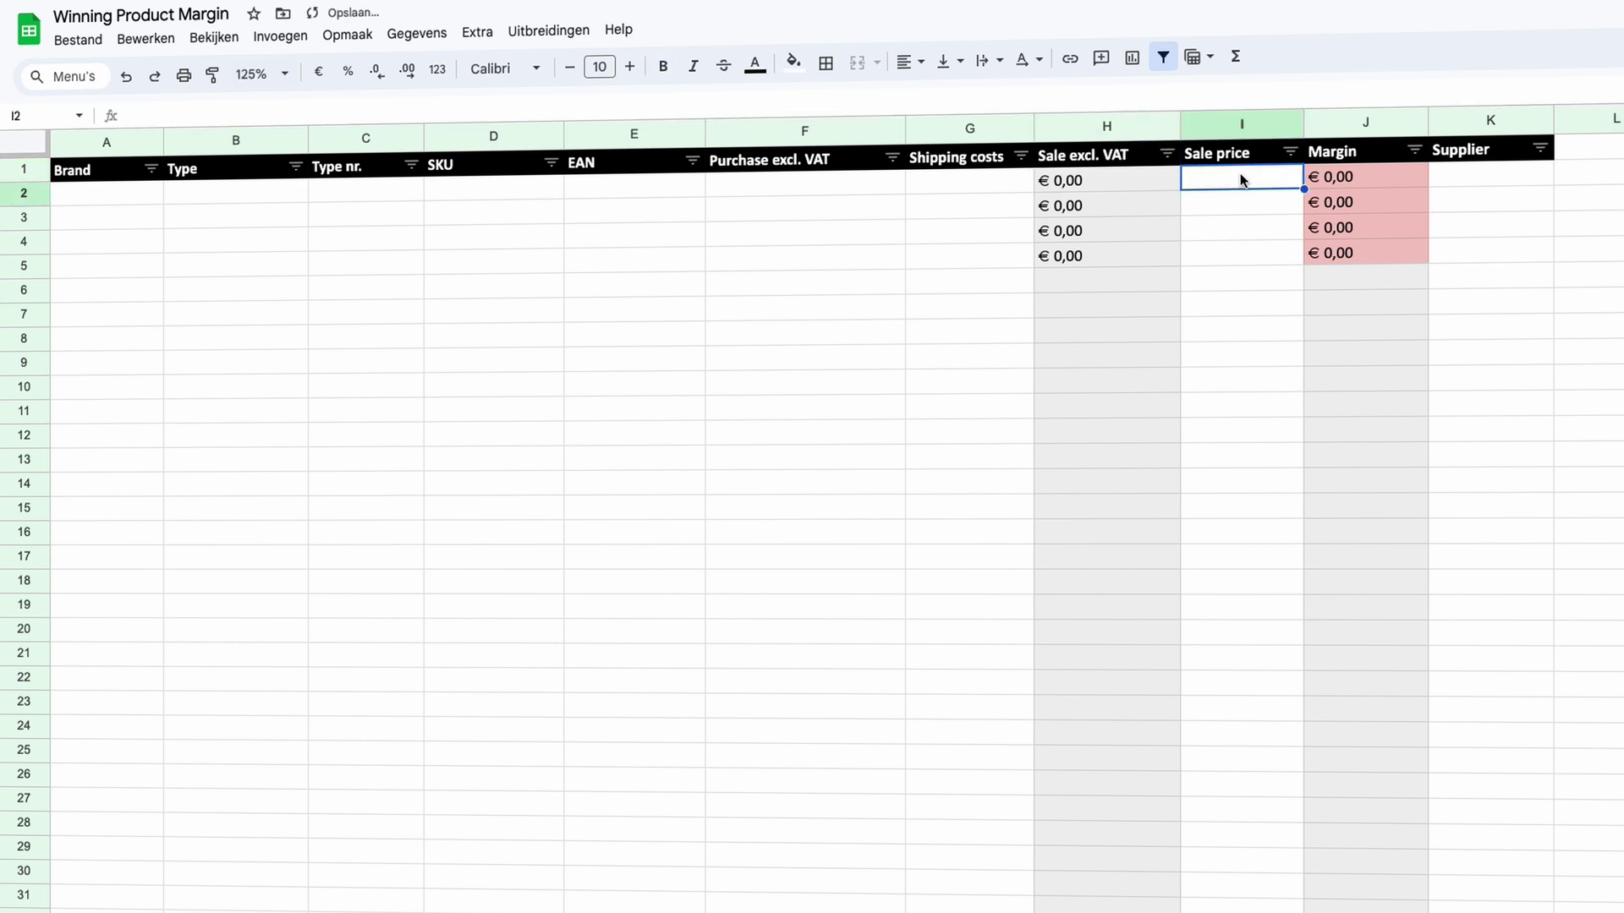
drag(1353, 177, 1320, 377)
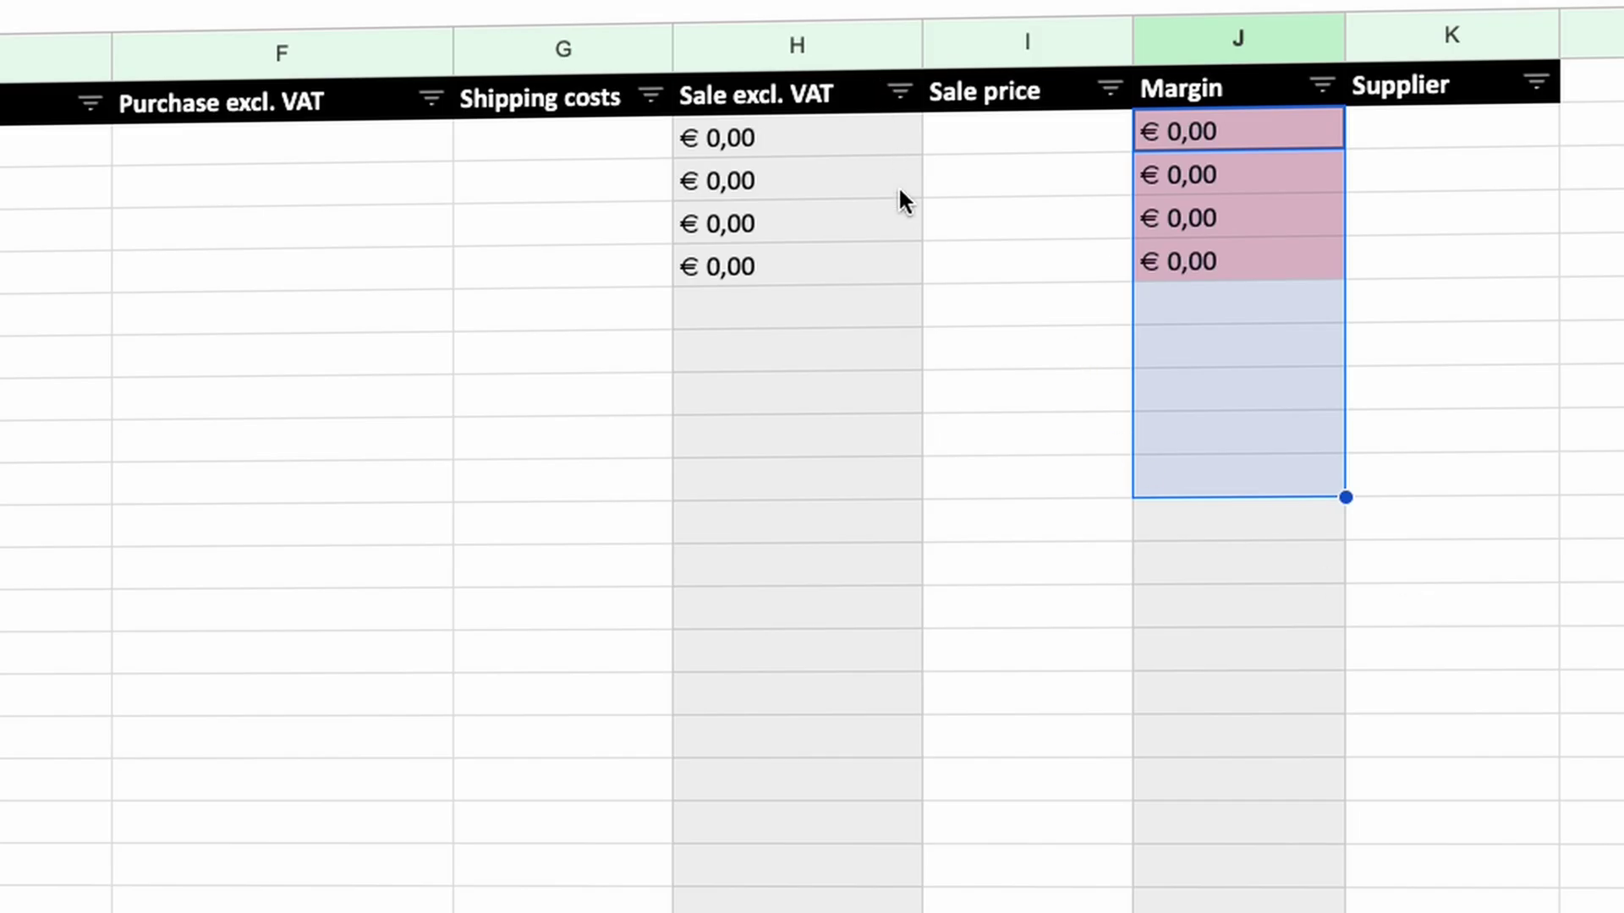
click(1124, 435)
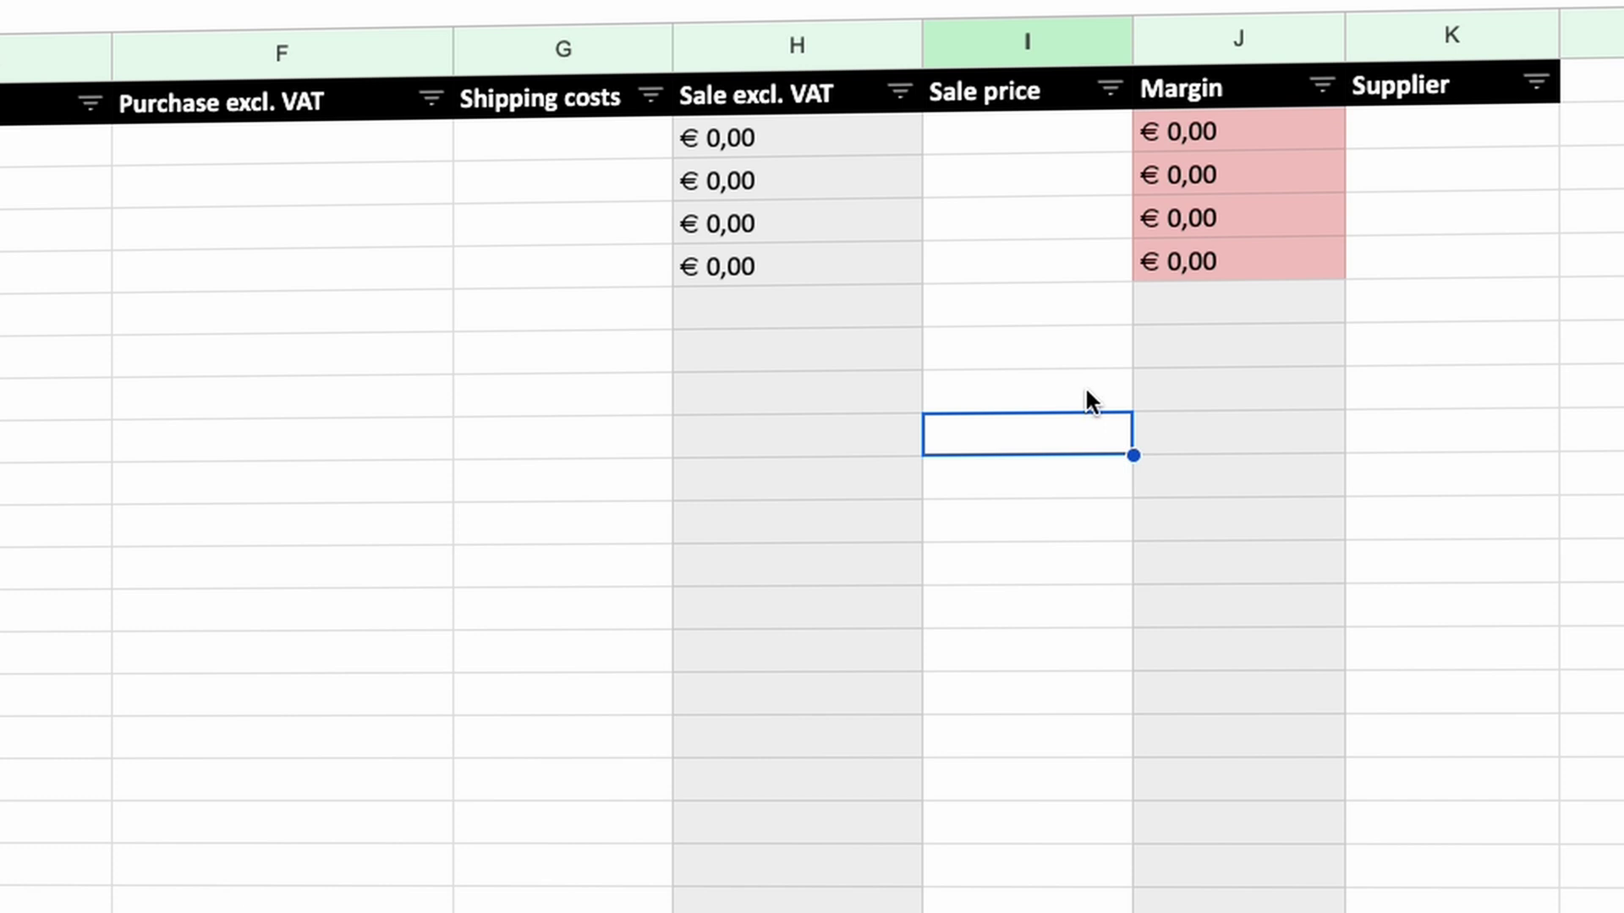
click(813, 137)
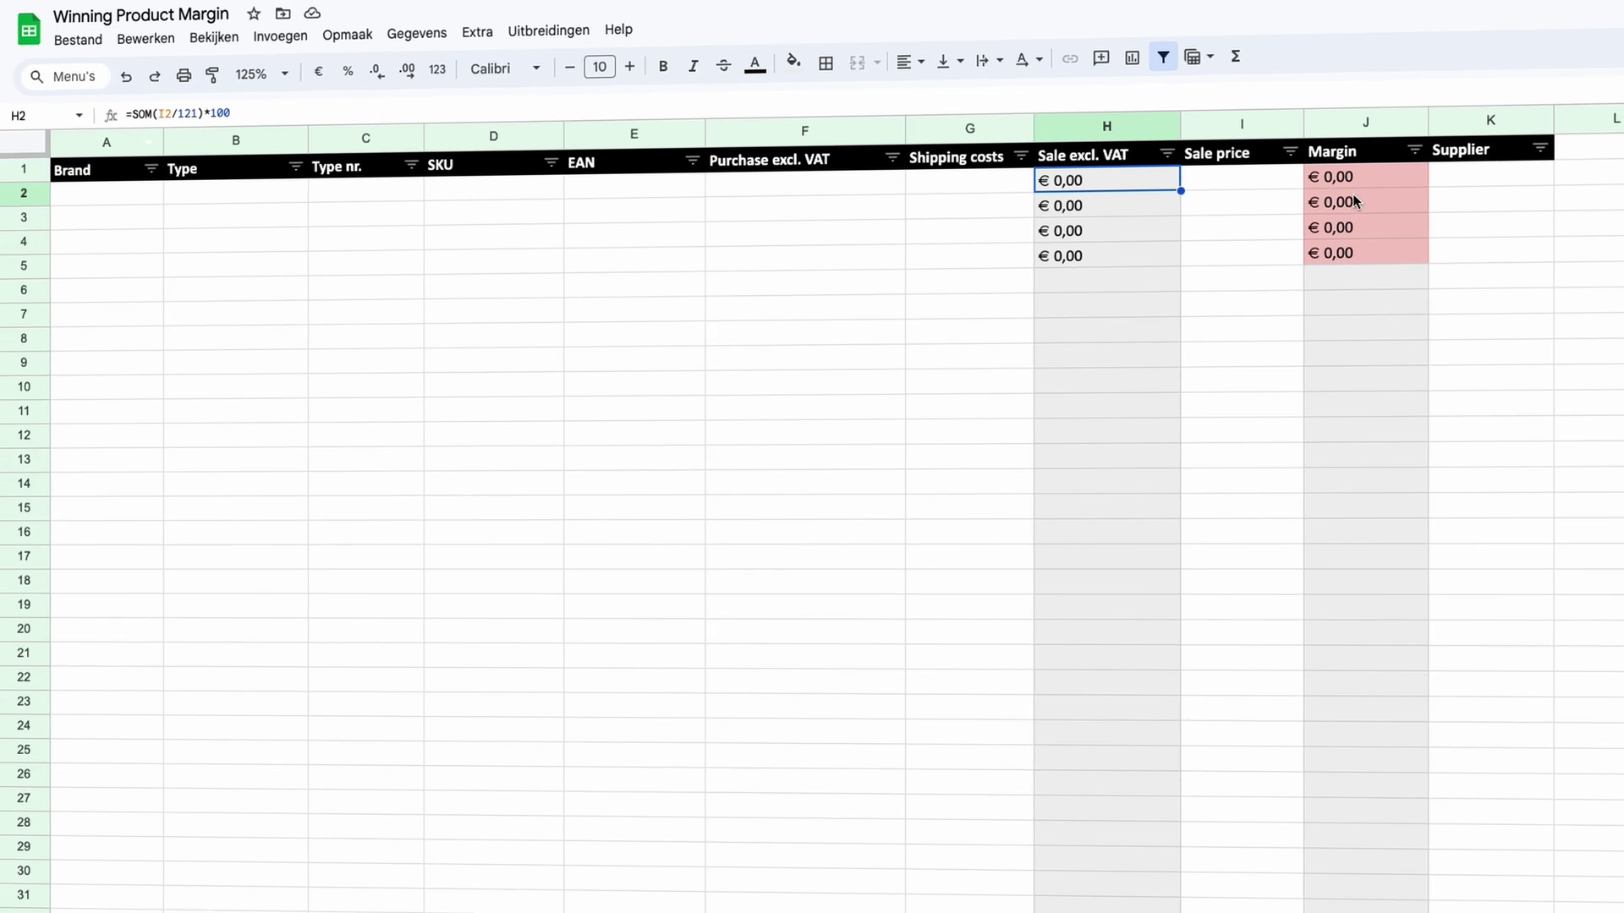
click(1226, 131)
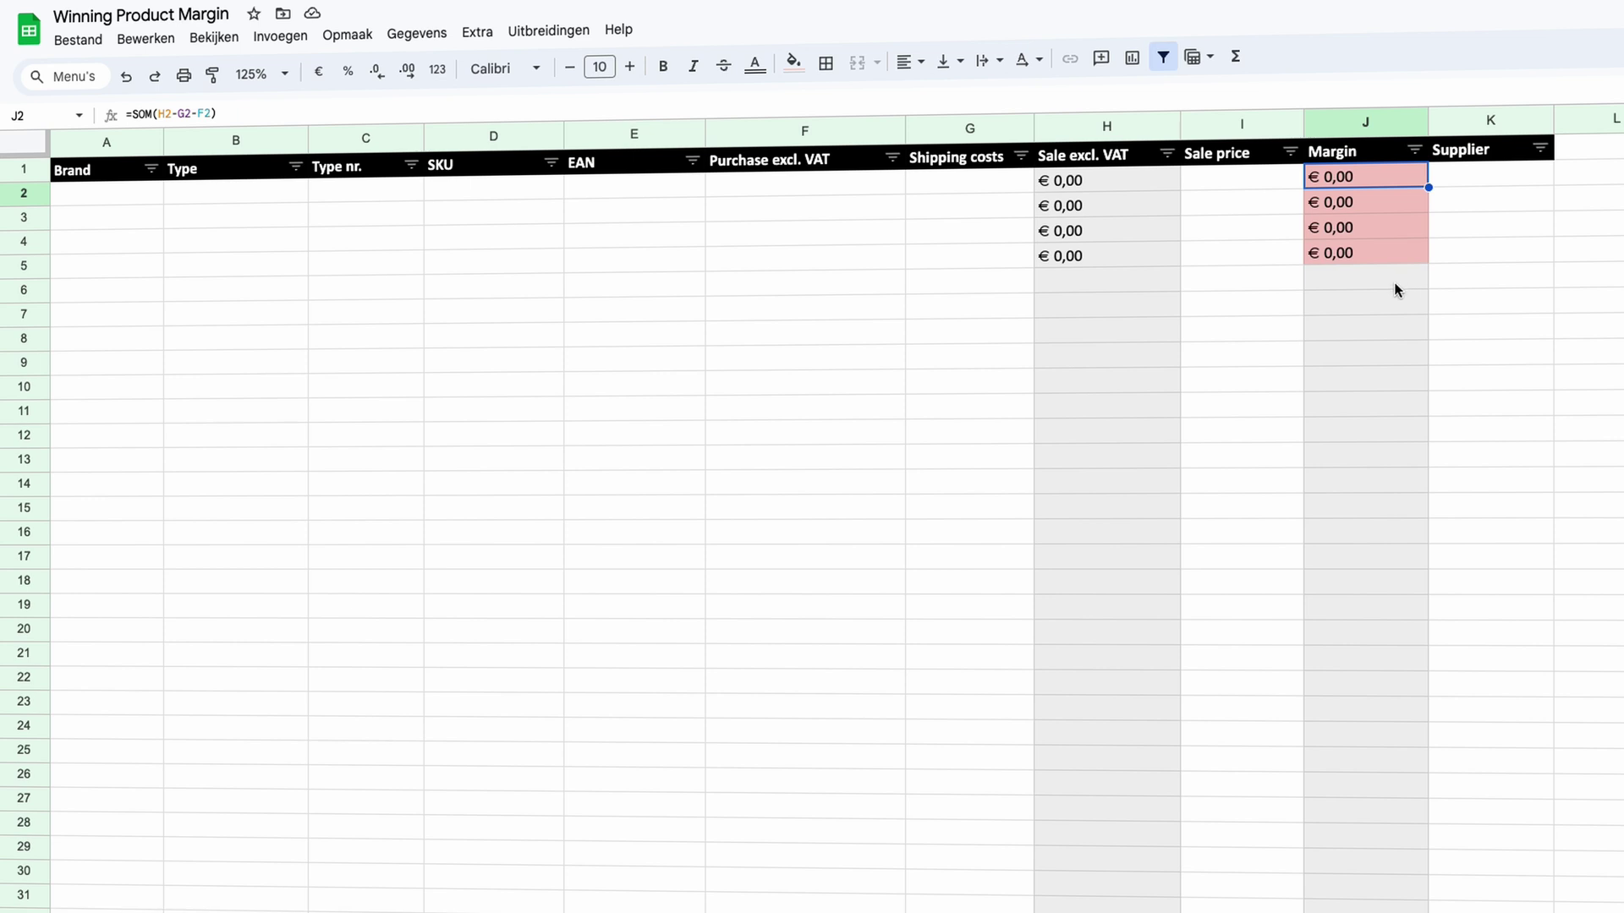
Enter 1234567 as the EAN of the first product in row 2.
click(665, 290)
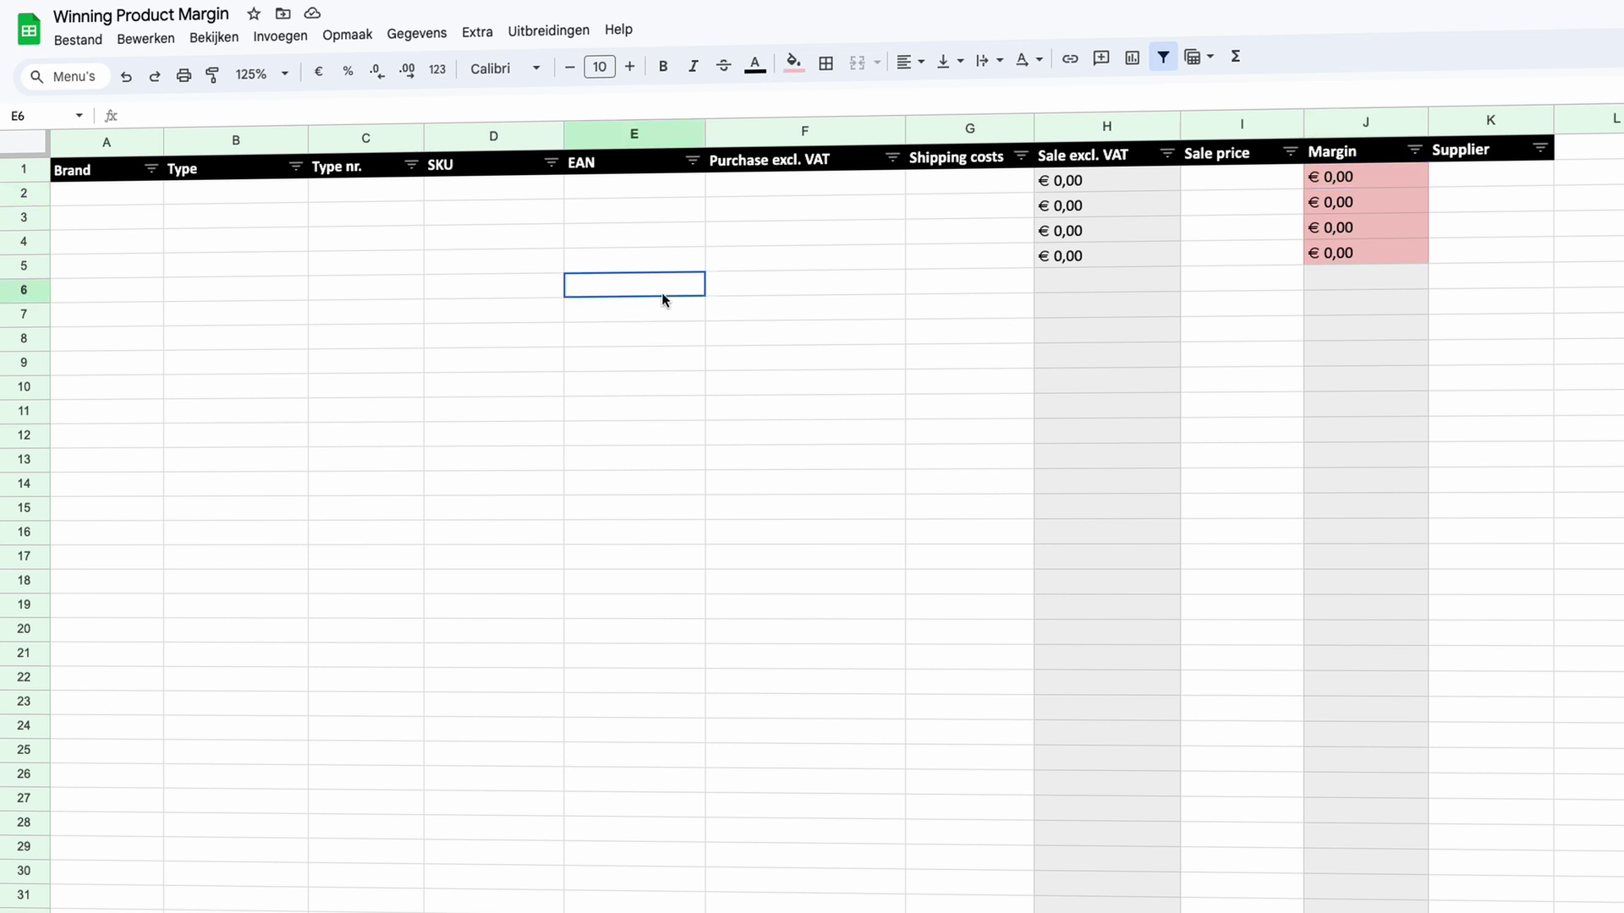
click(609, 196)
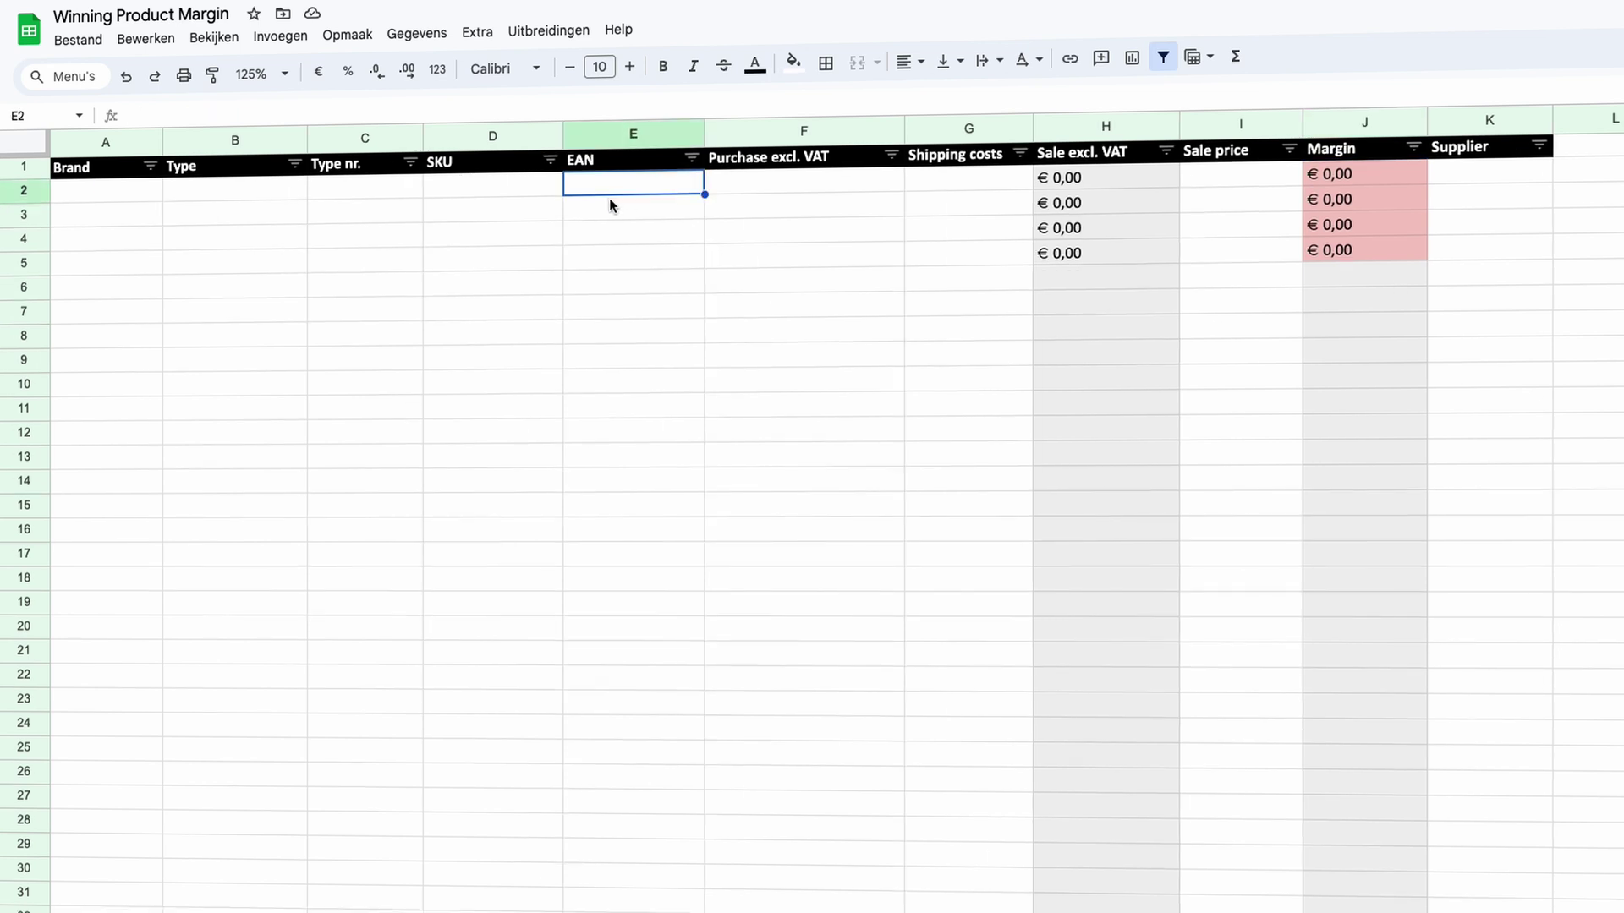
scroll(778, 364, left, 1)
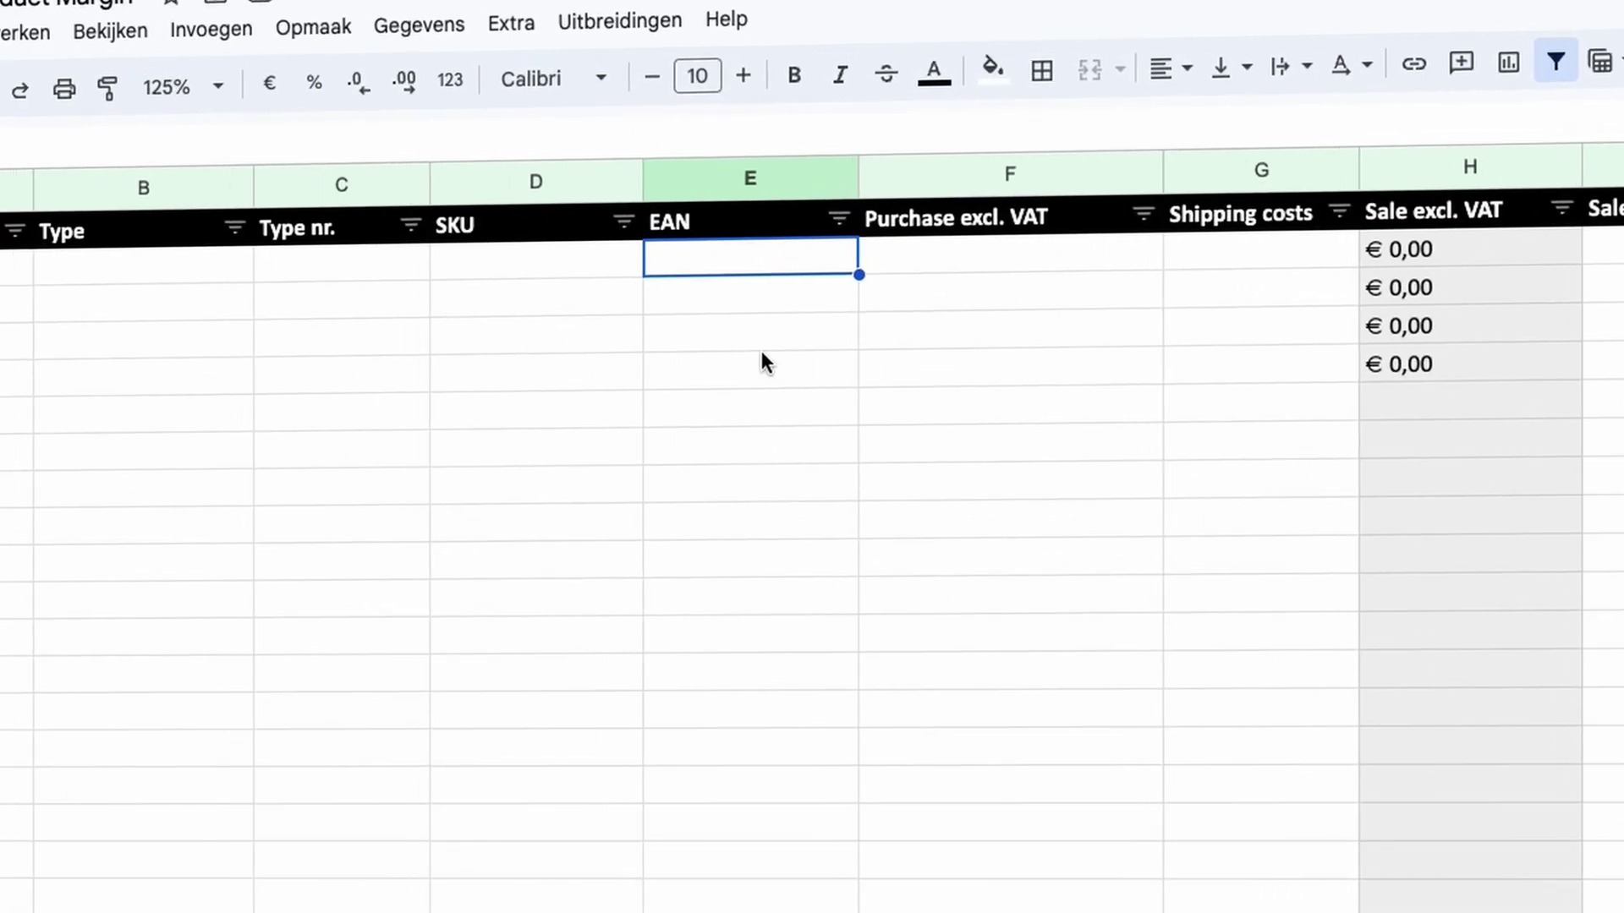
text(1234567)
click(734, 380)
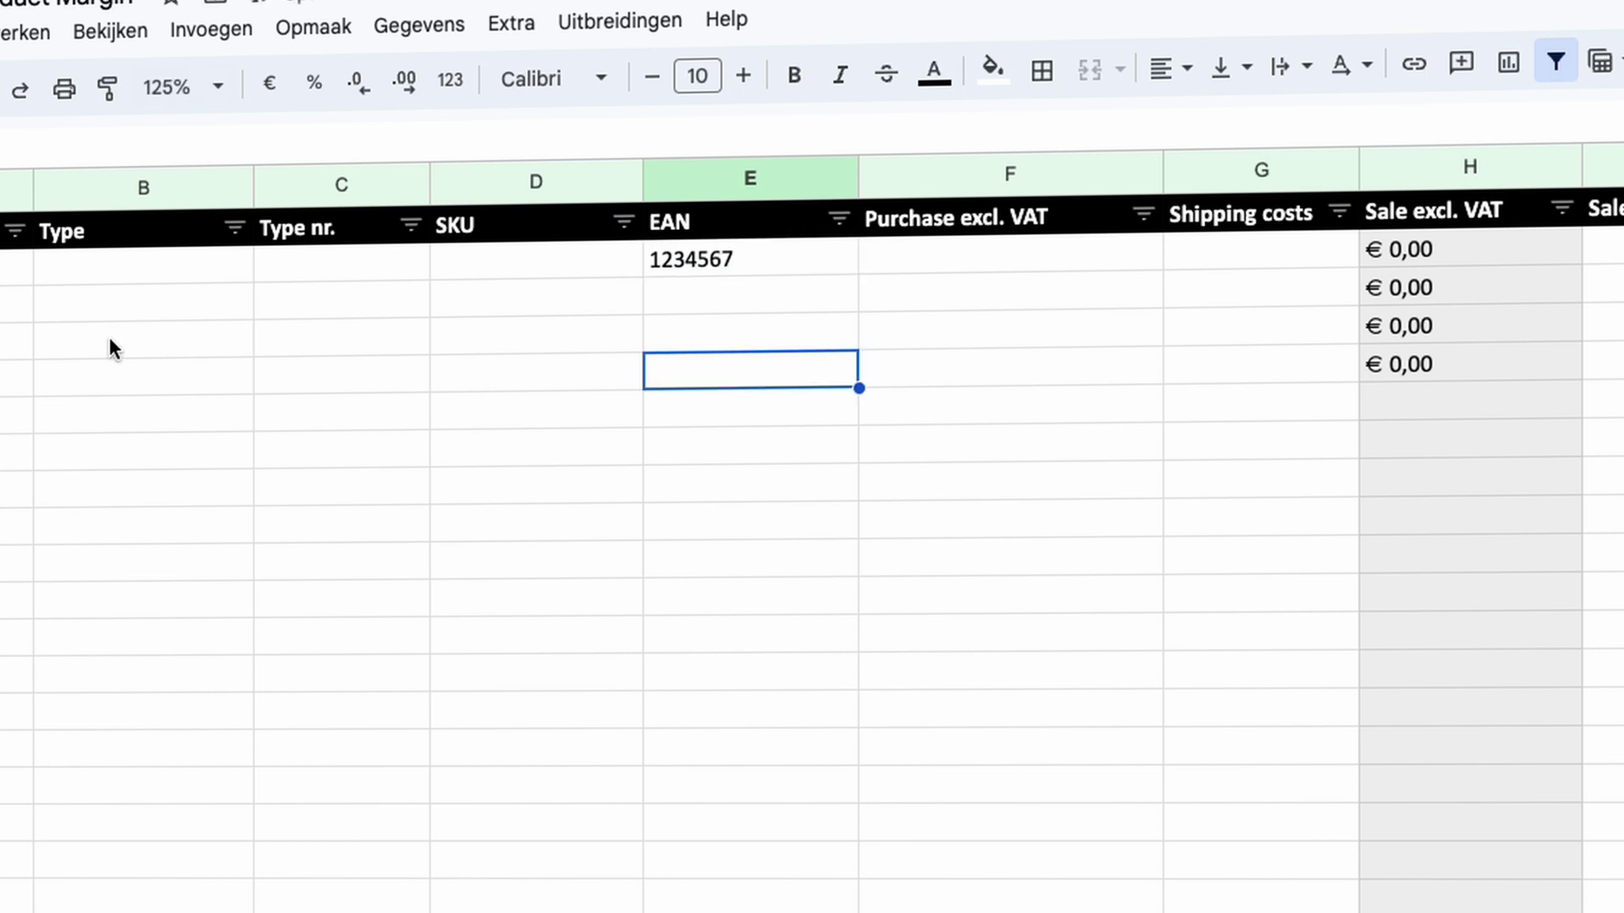
drag(118, 260, 744, 264)
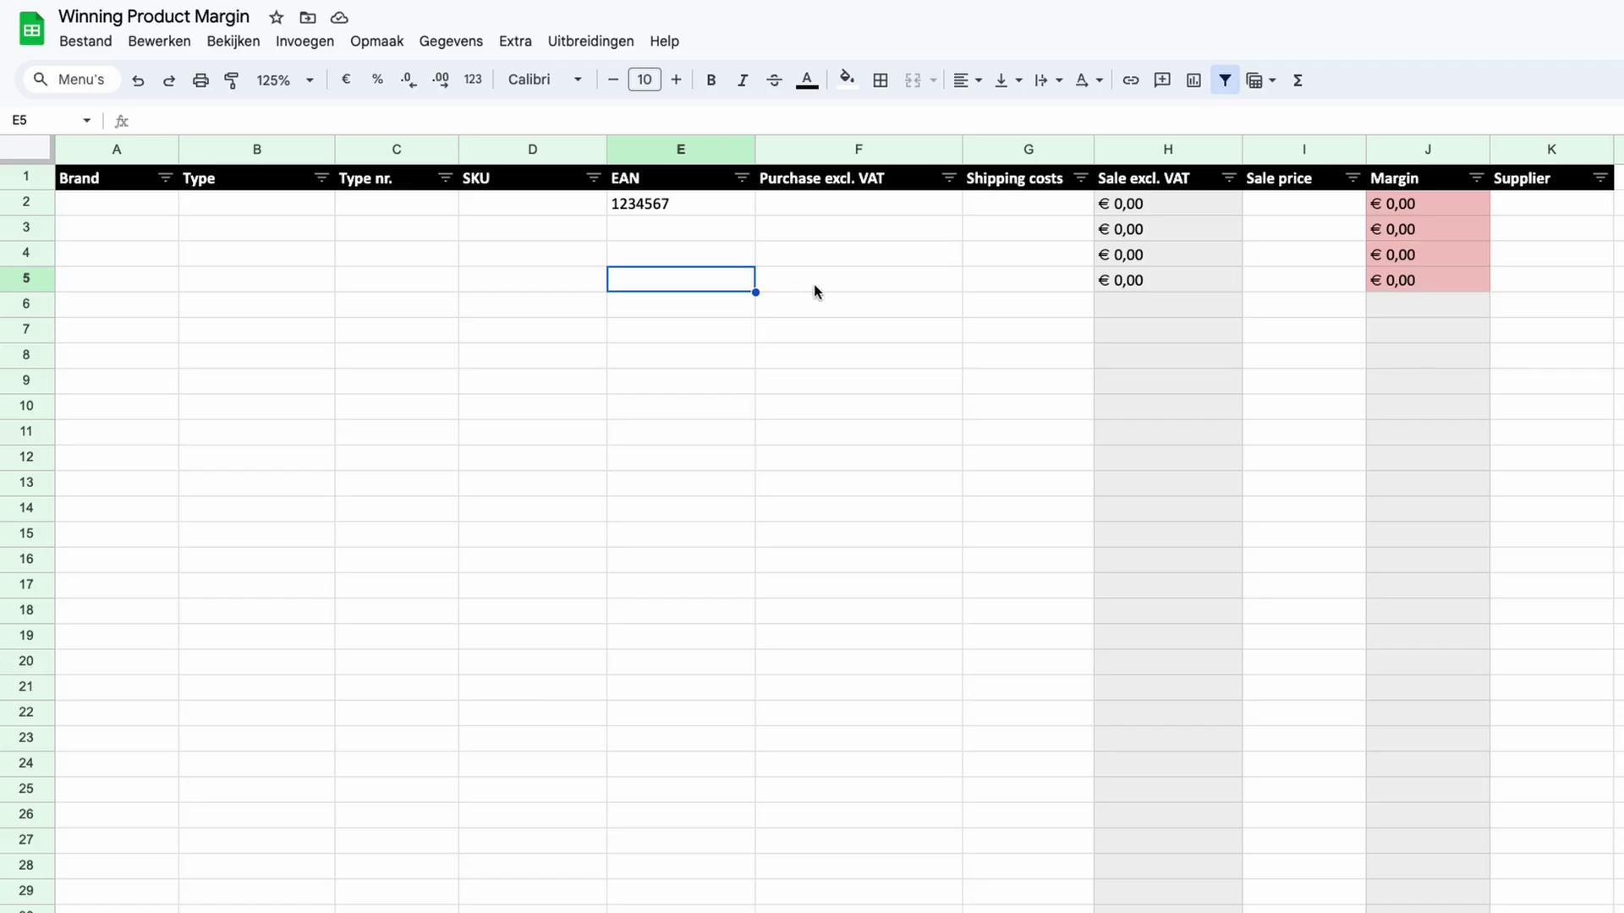
click(839, 152)
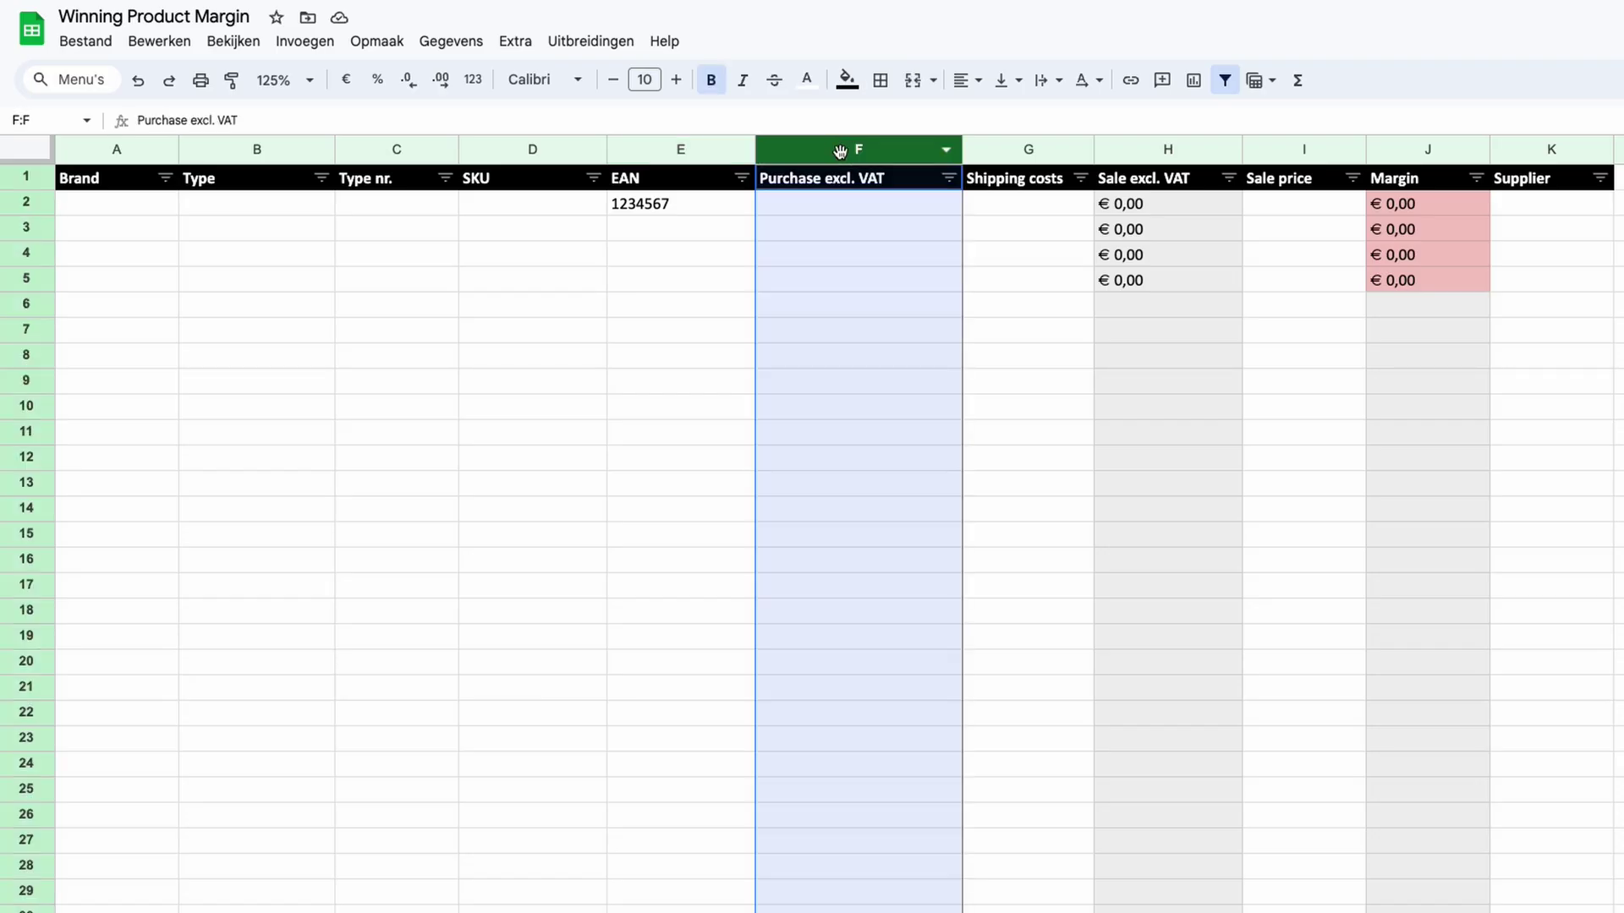
click(902, 318)
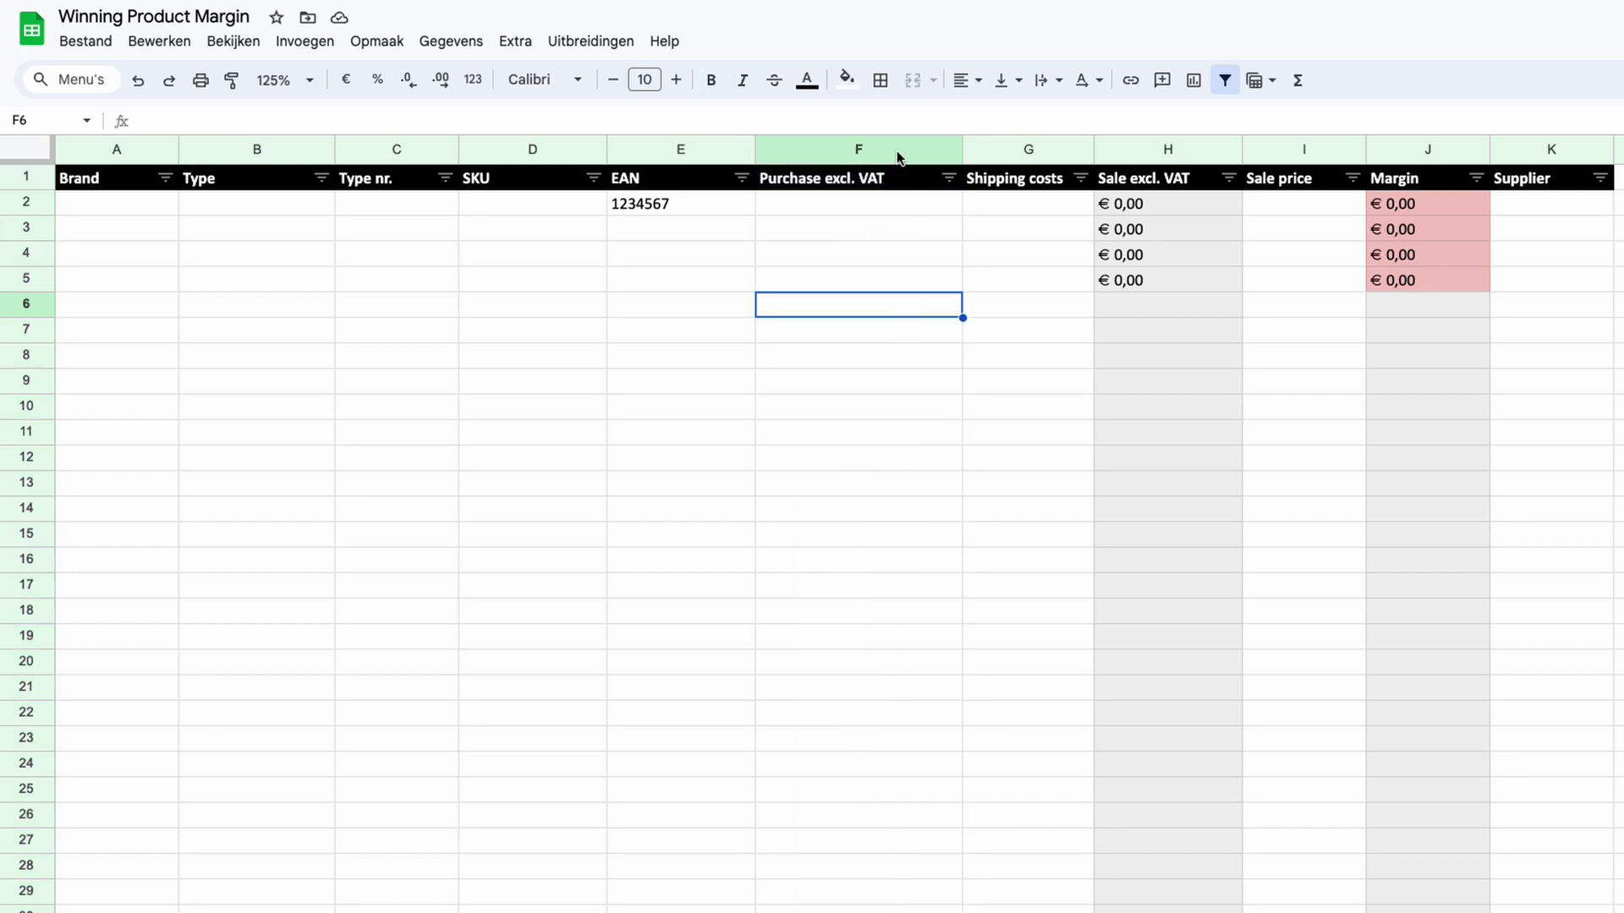
click(981, 152)
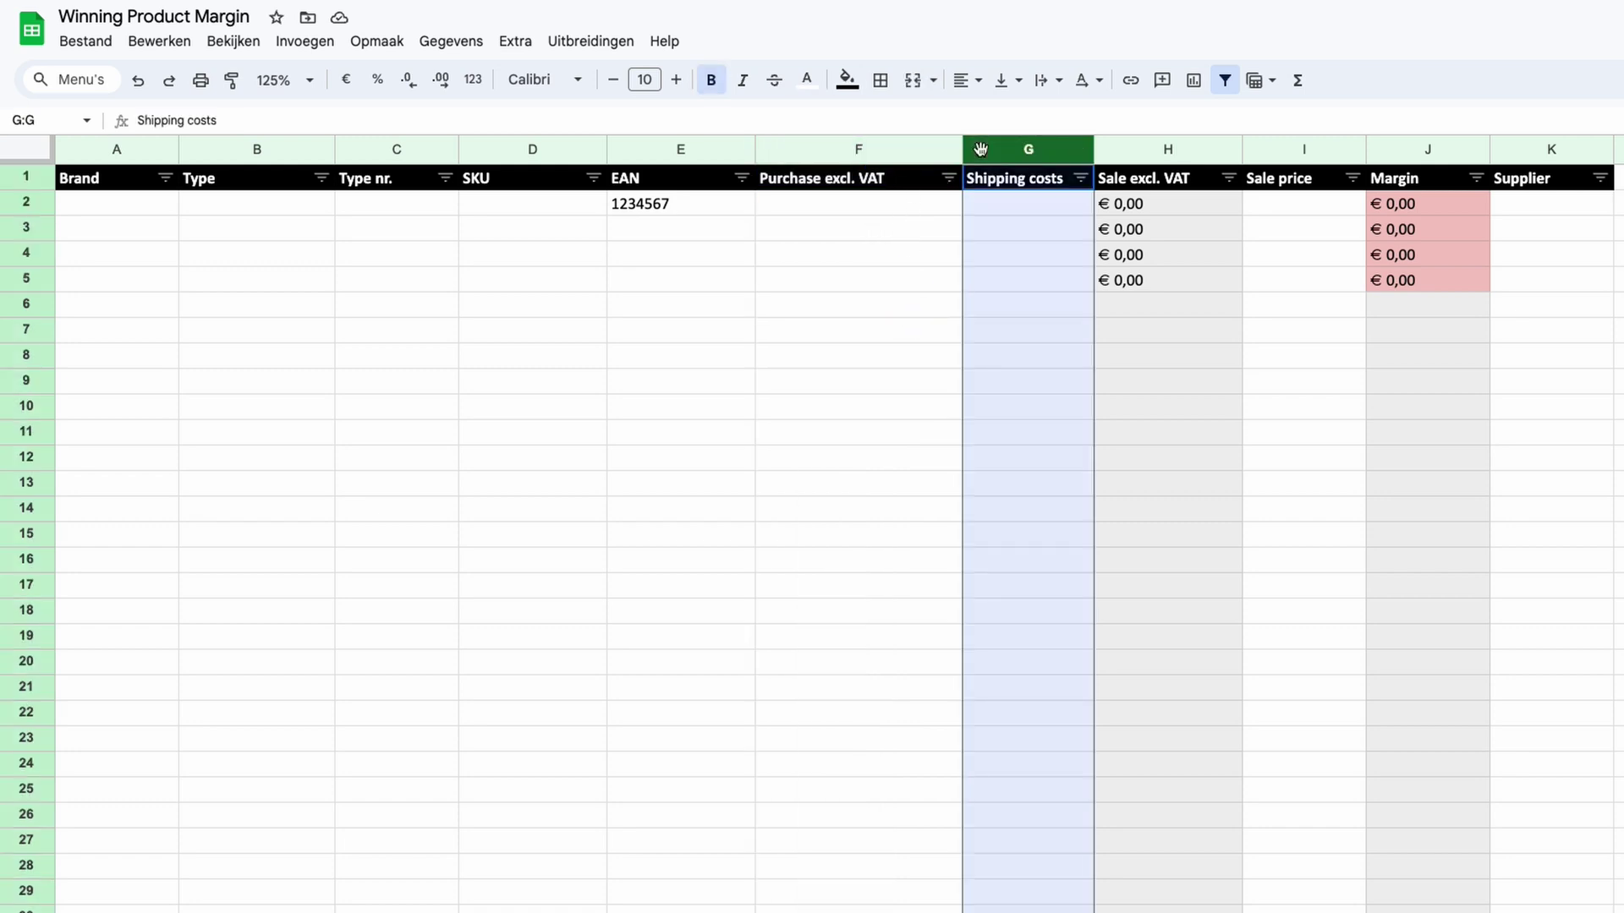
click(1282, 145)
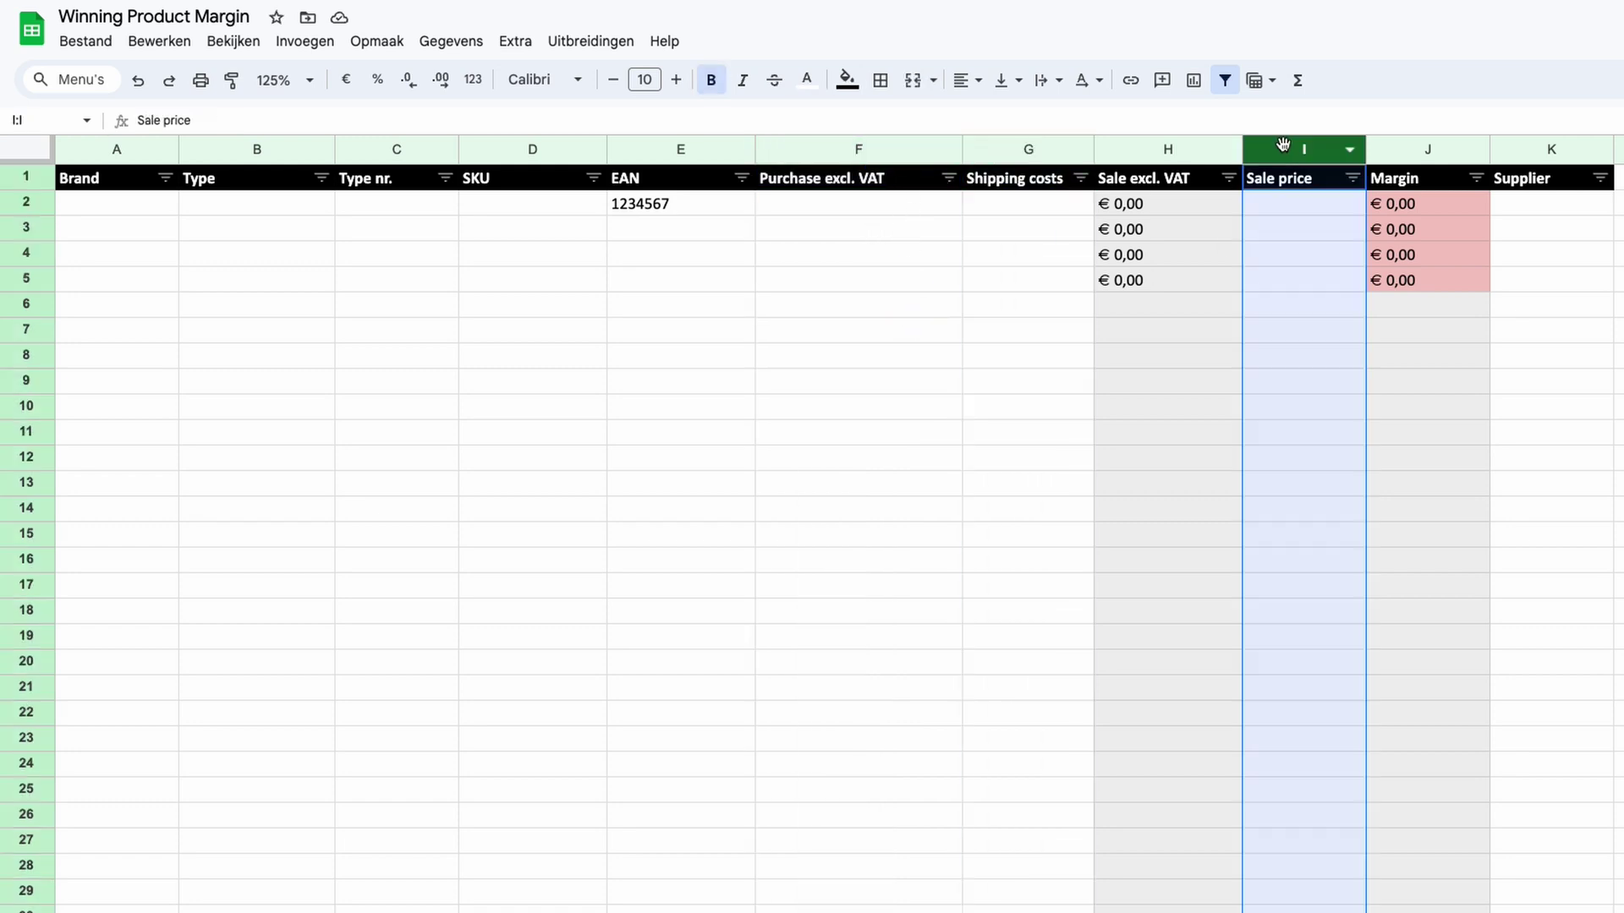
Enter "Watch" as the brand of the product in row 2.
click(909, 218)
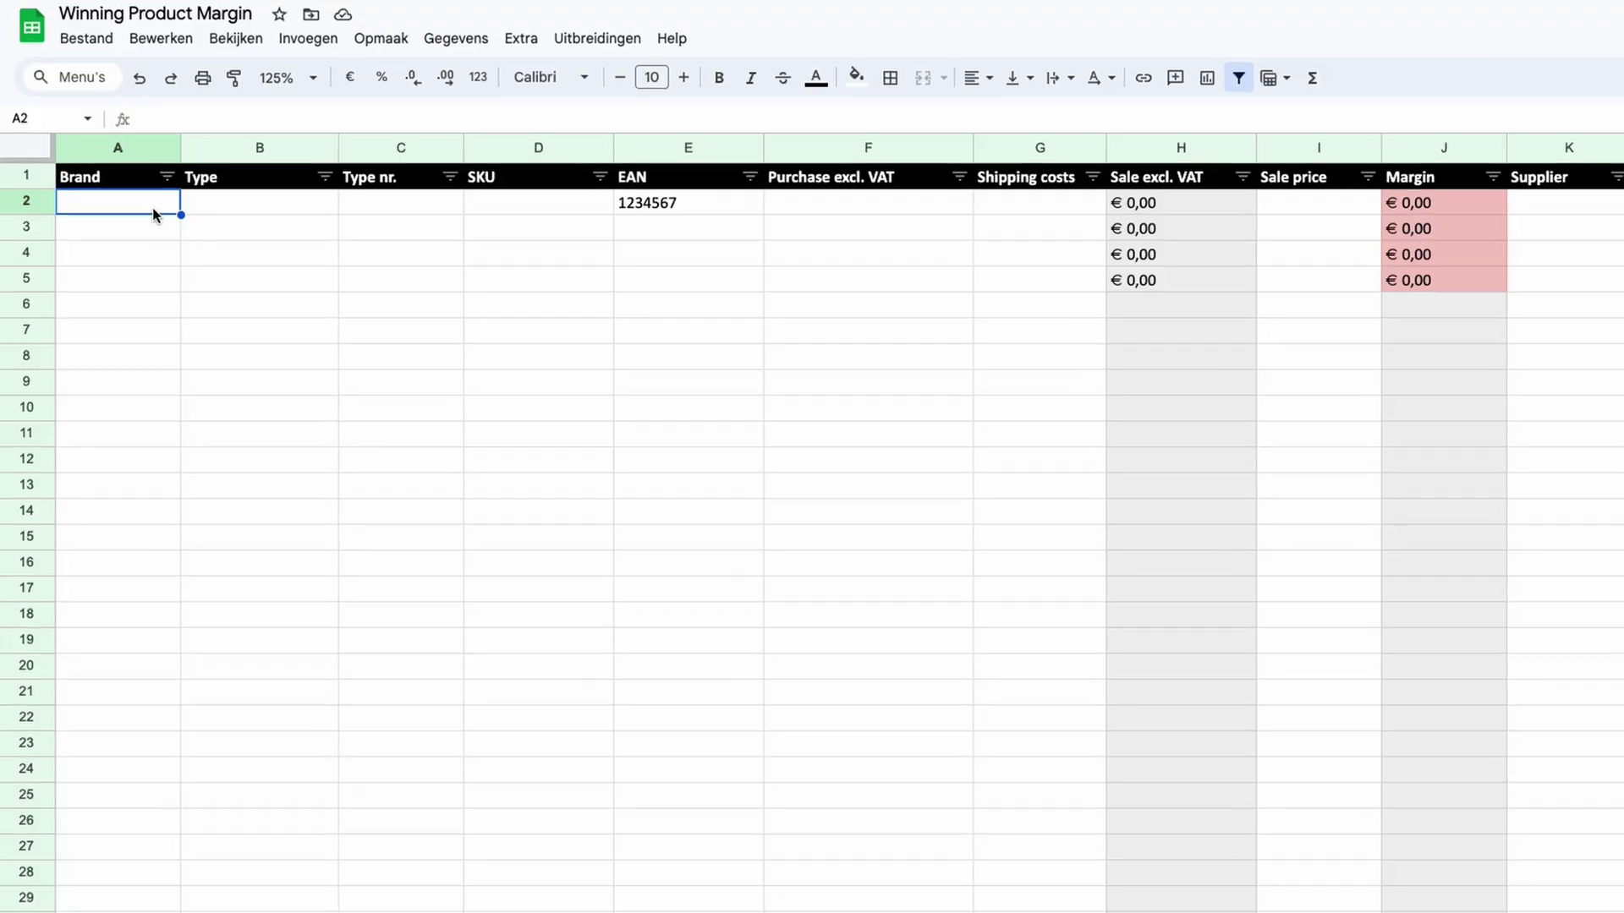
text(W)
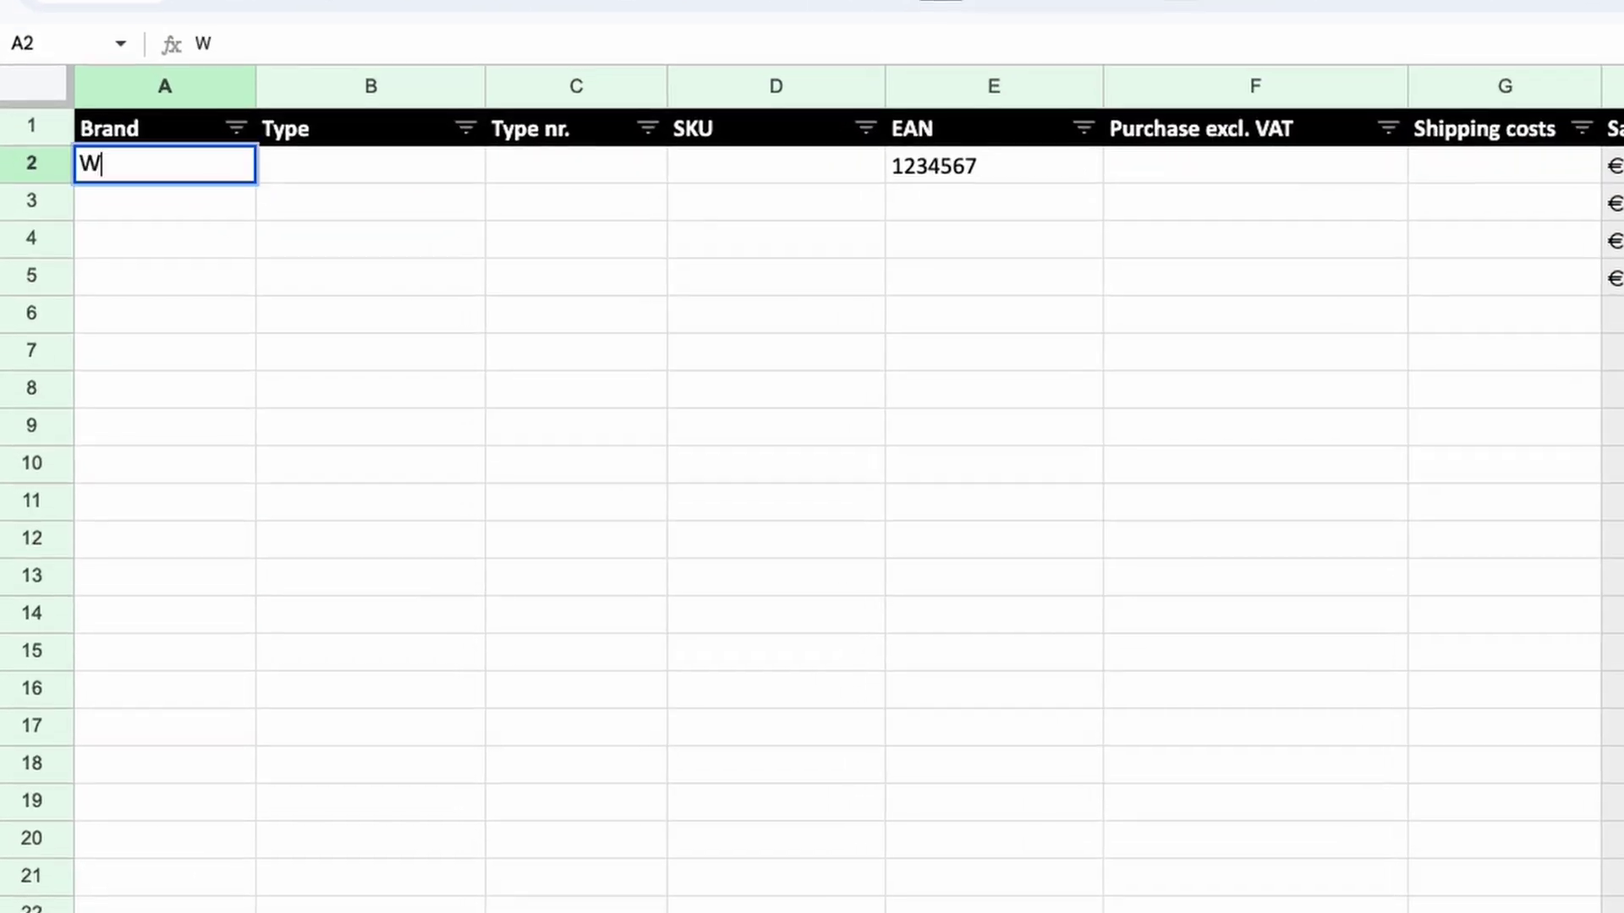
text(atches)
key(BackSpace)
key(BackSpace)
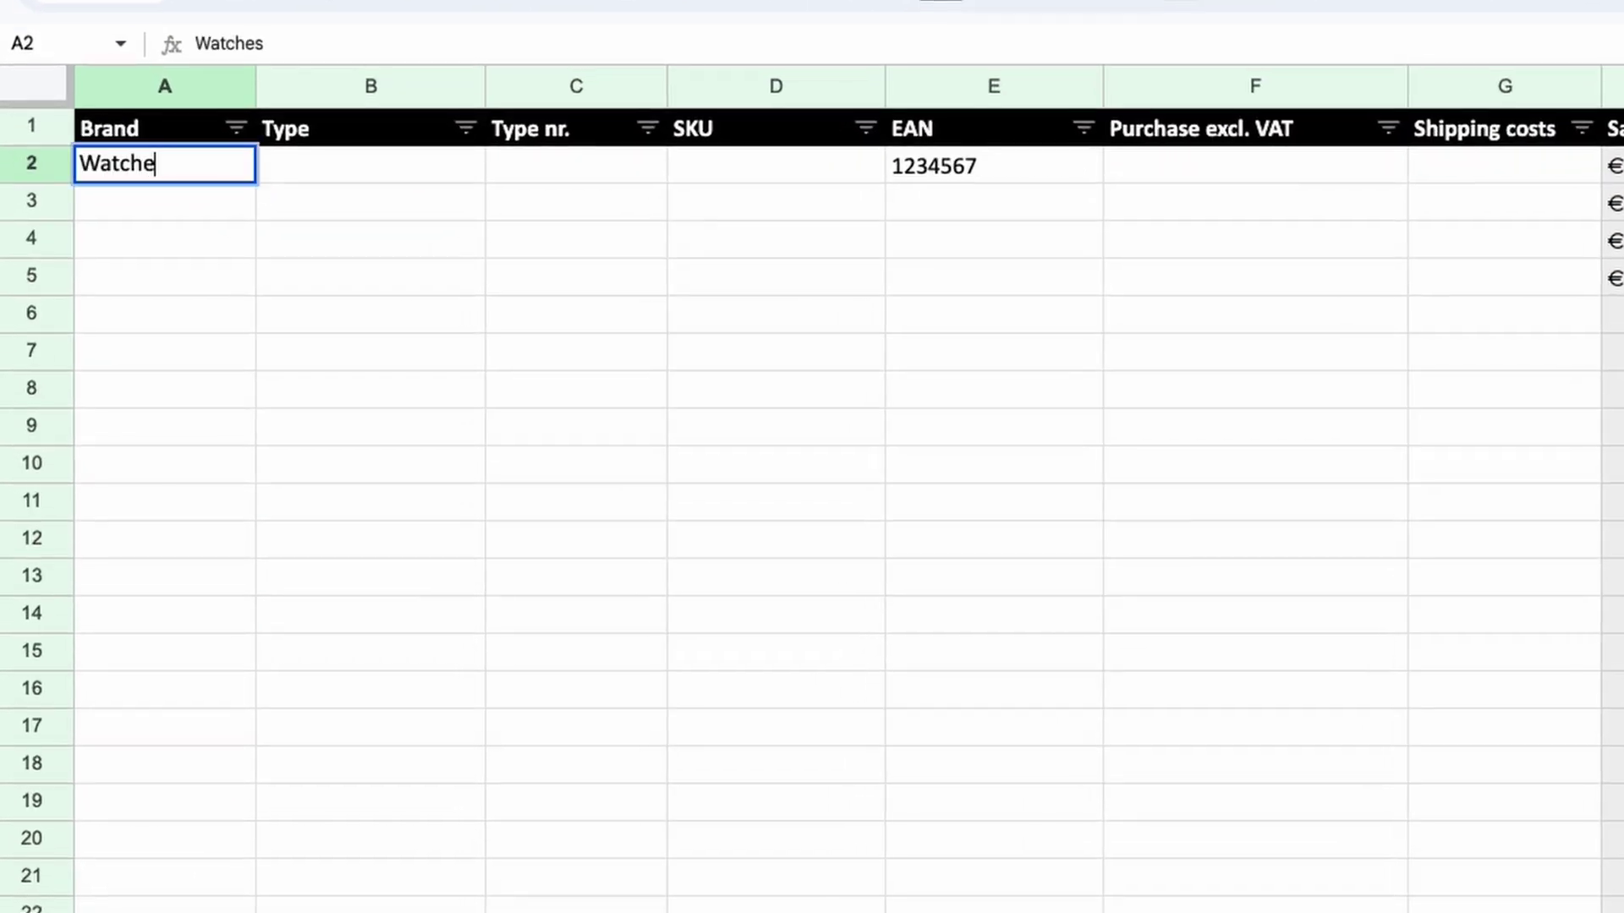
key(Tab)
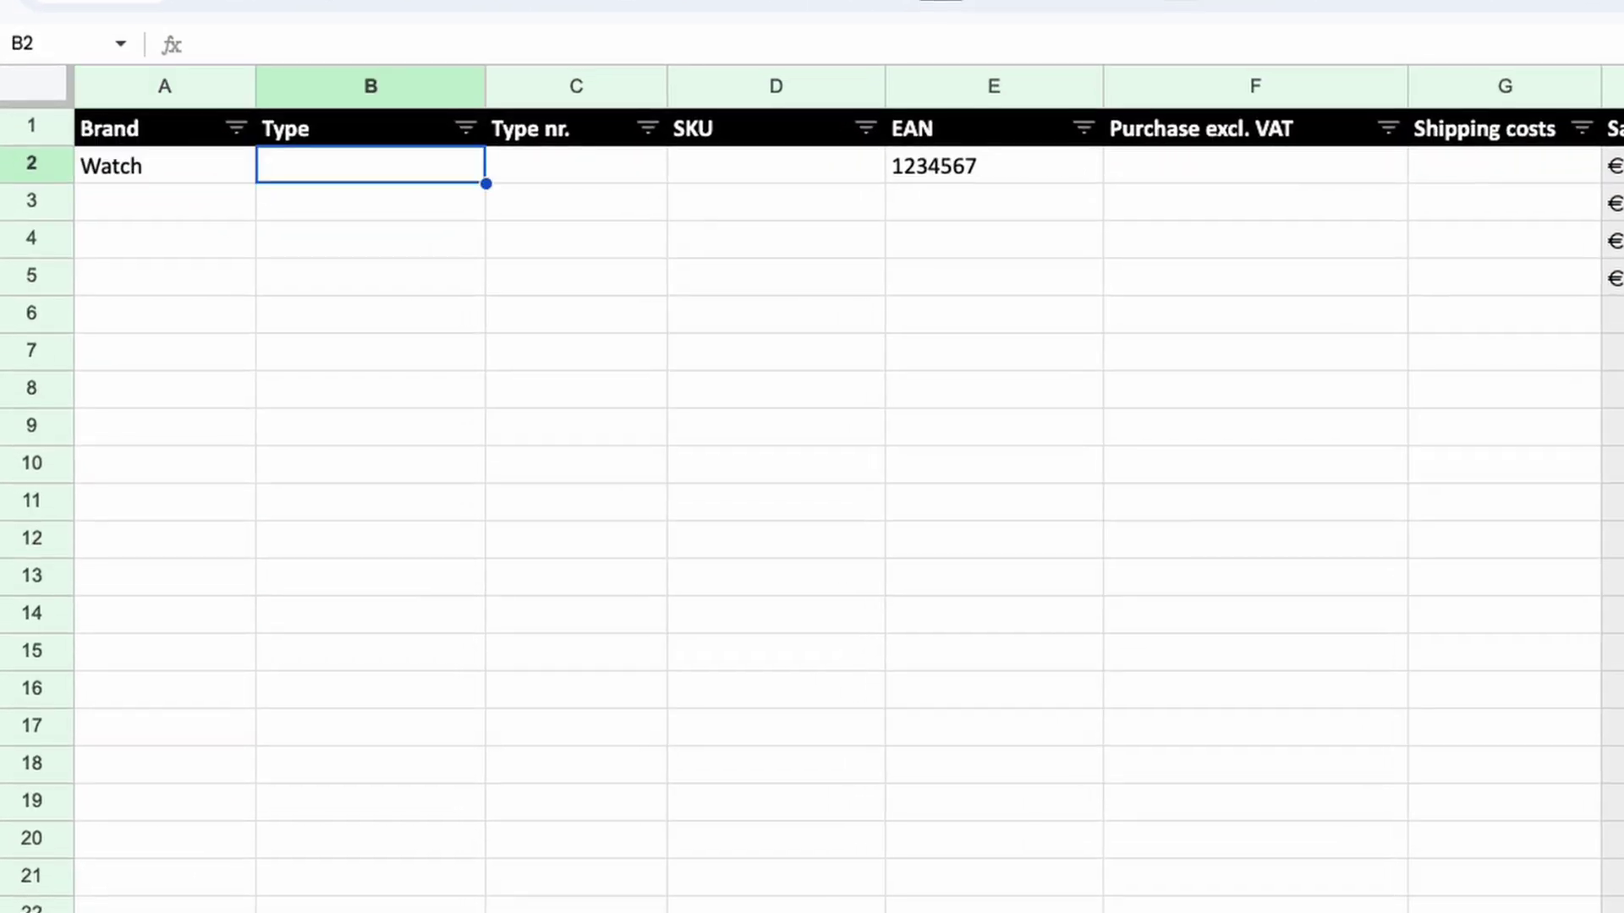
Fill in row 2 with "Wrist watch" as the type and 1234 as the type number.
text(Wrist watch)
key(Tab)
text(1234)
key(Tab)
key(Tab)
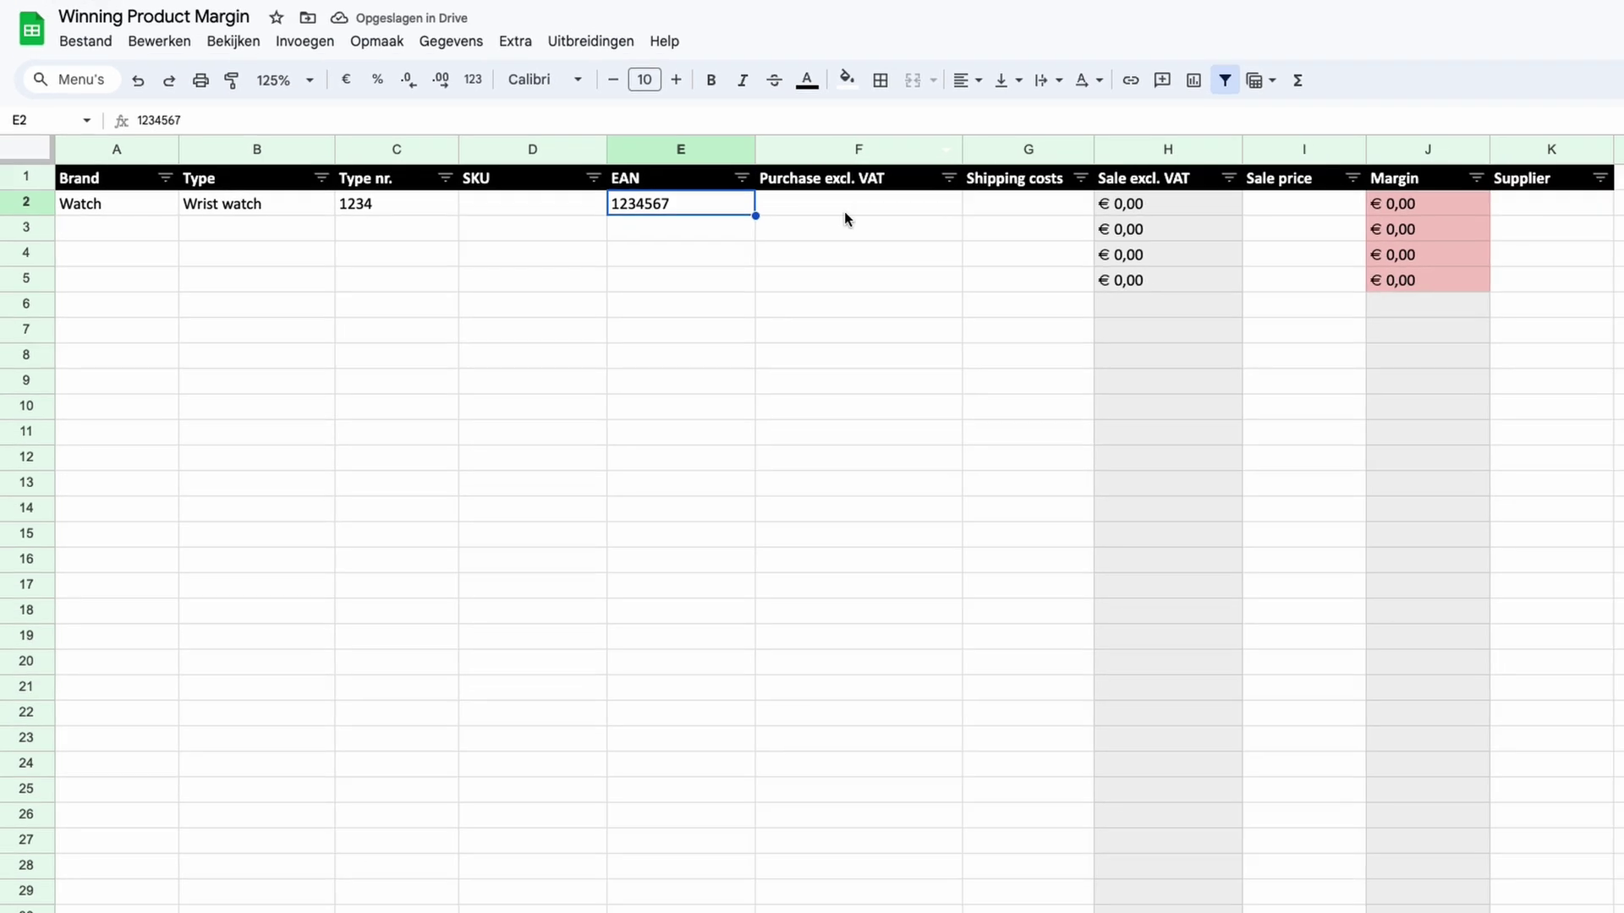
Set the row 2 product's purchase price excluding VAT to 120 and its shipping costs to 9,95.
click(1235, 174)
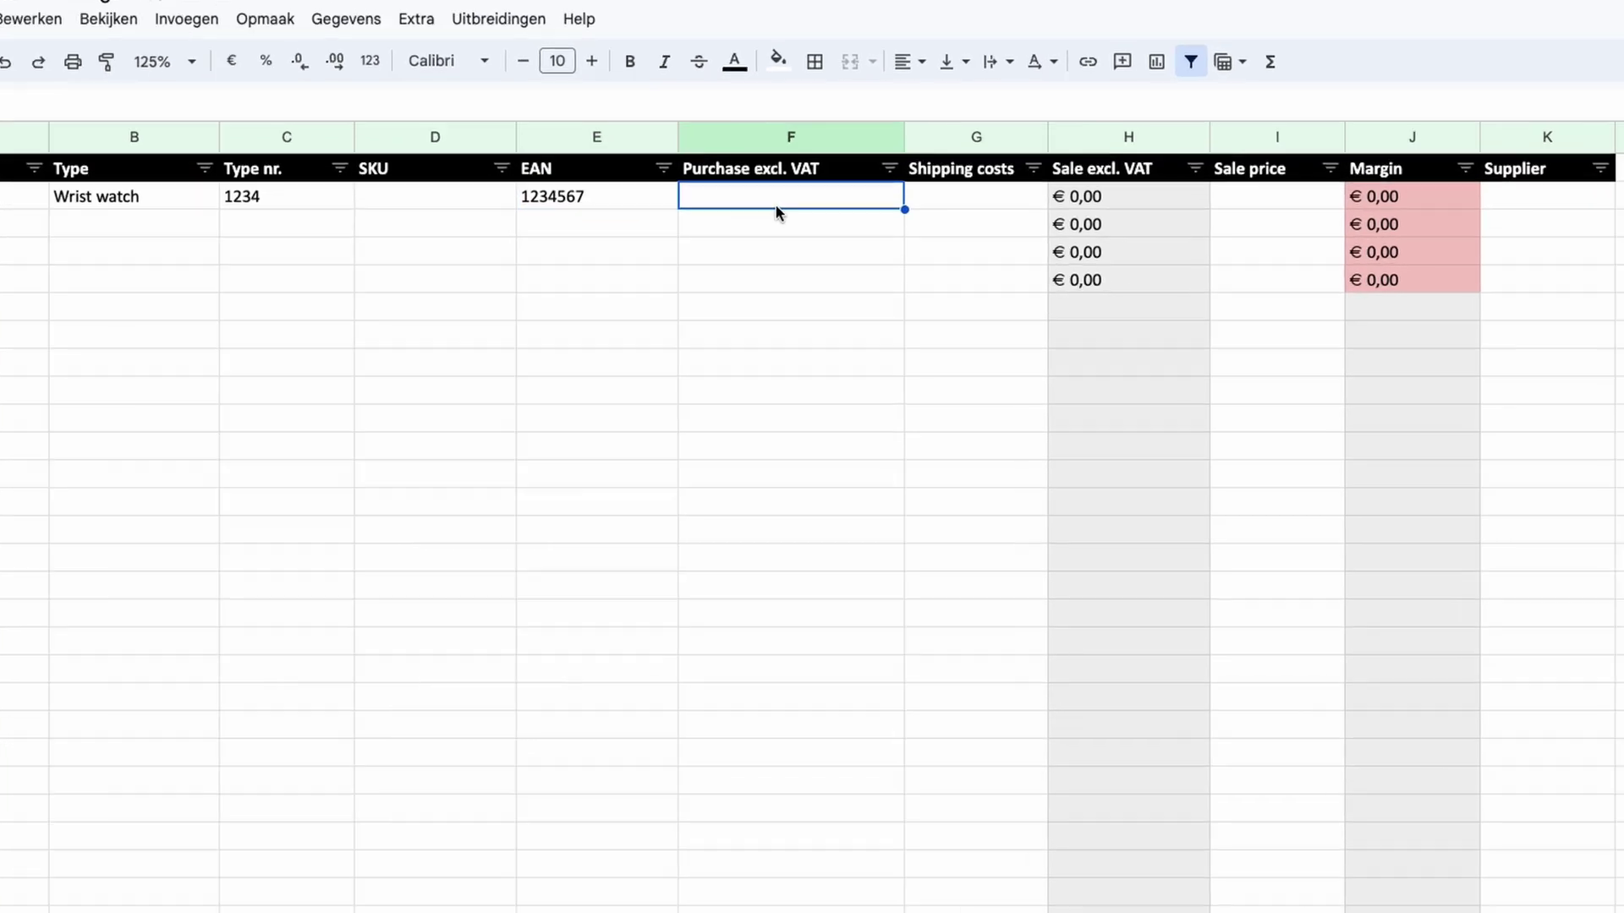
text(120)
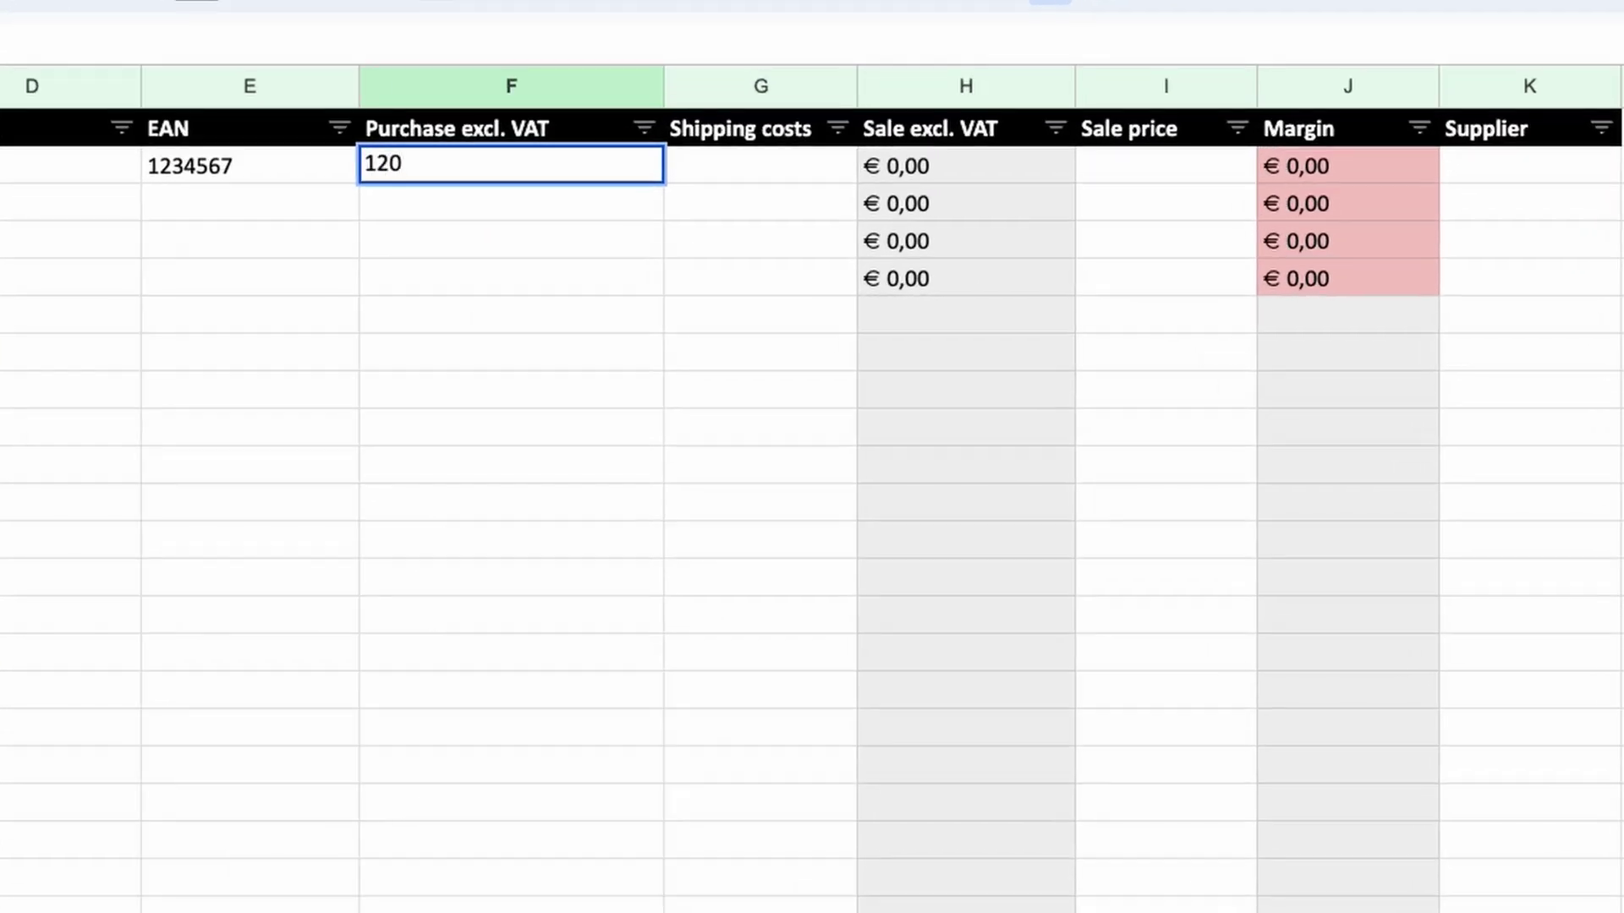
key(Tab)
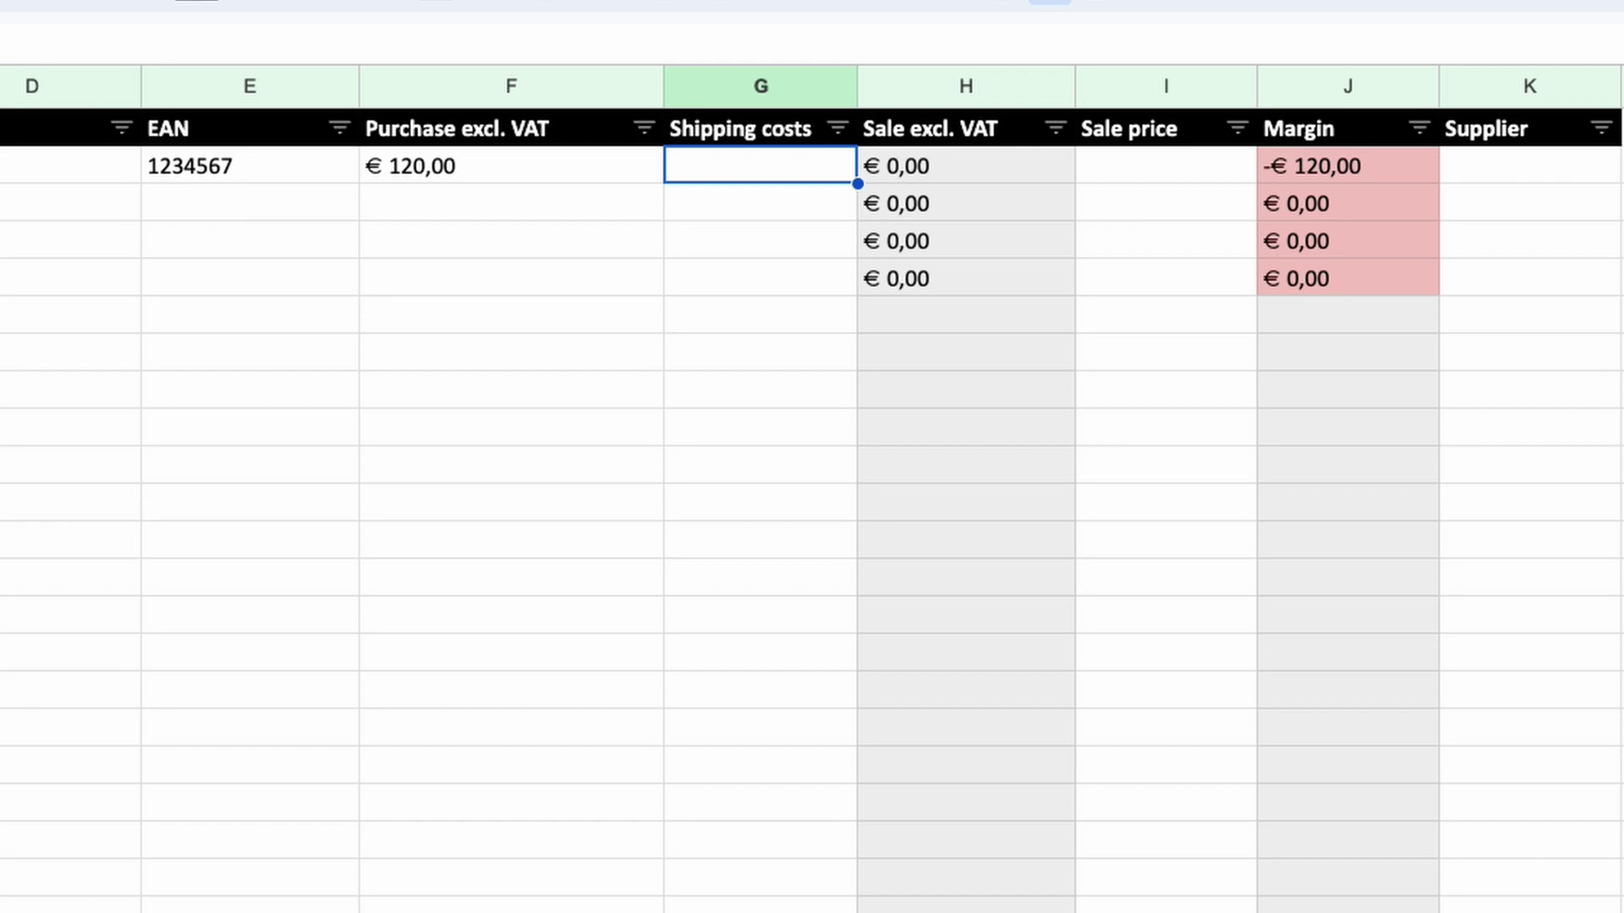
text(9,9)
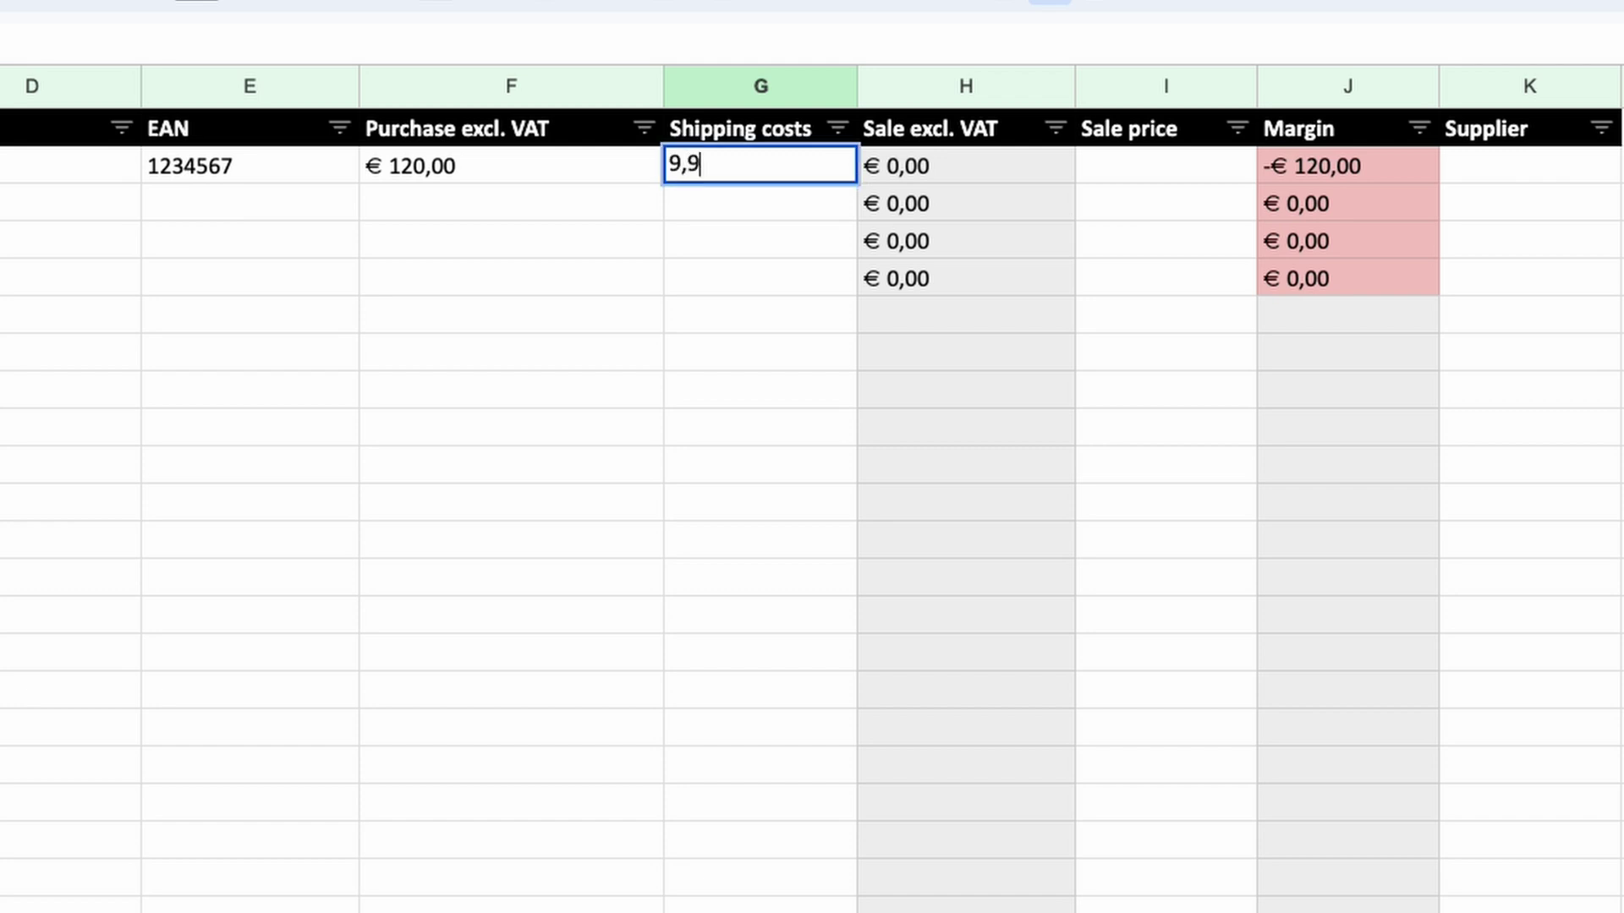
text(5)
key(Tab)
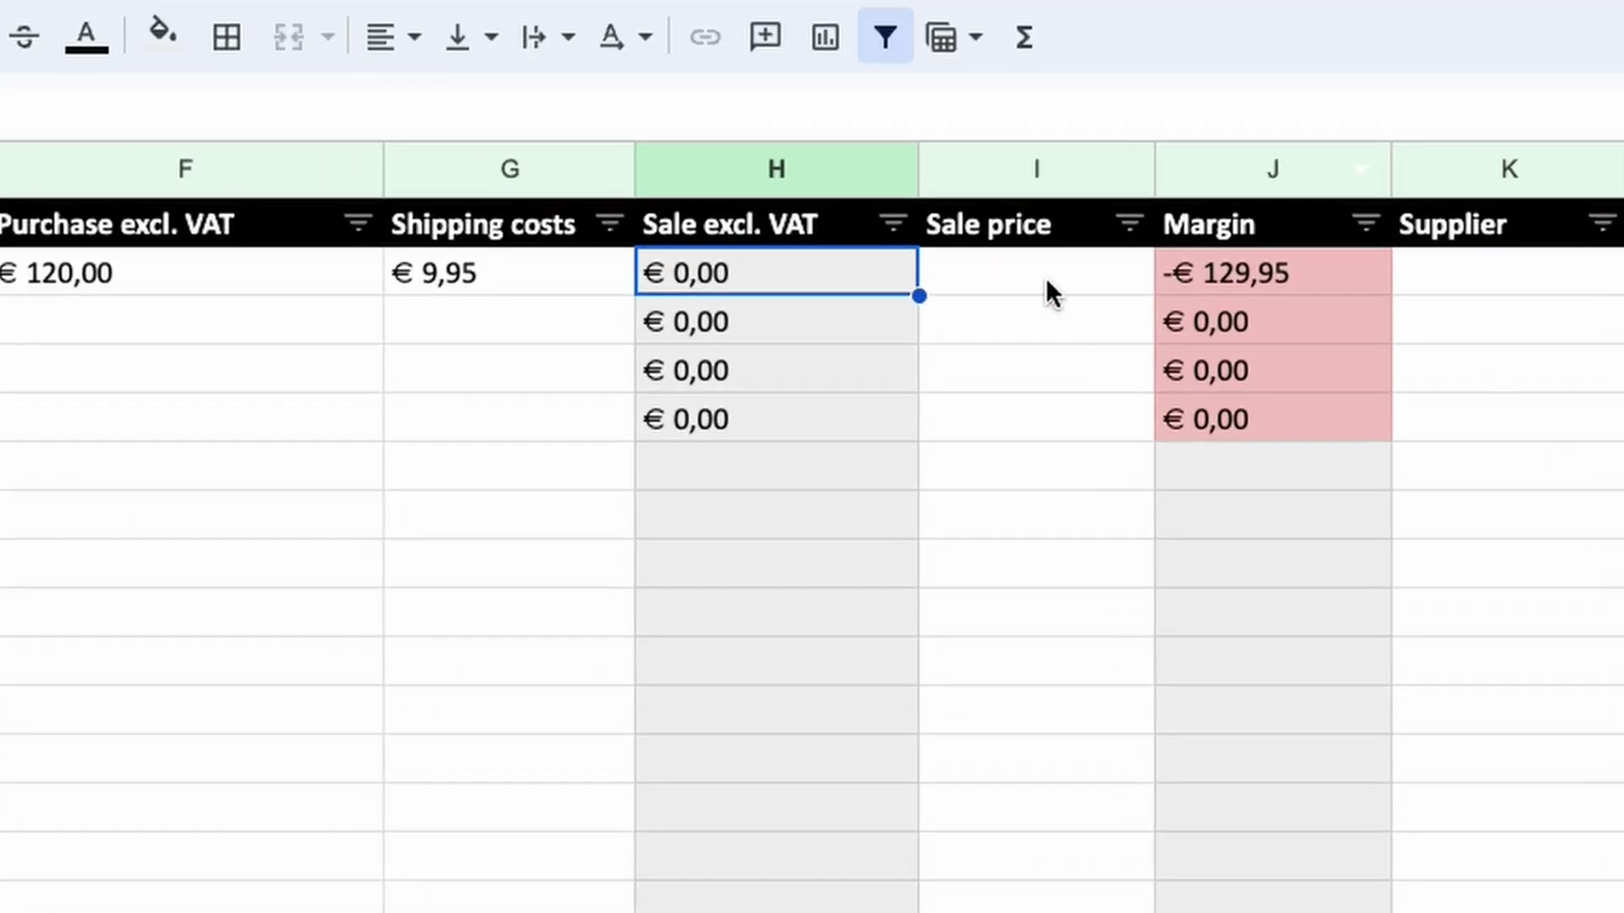
click(1045, 277)
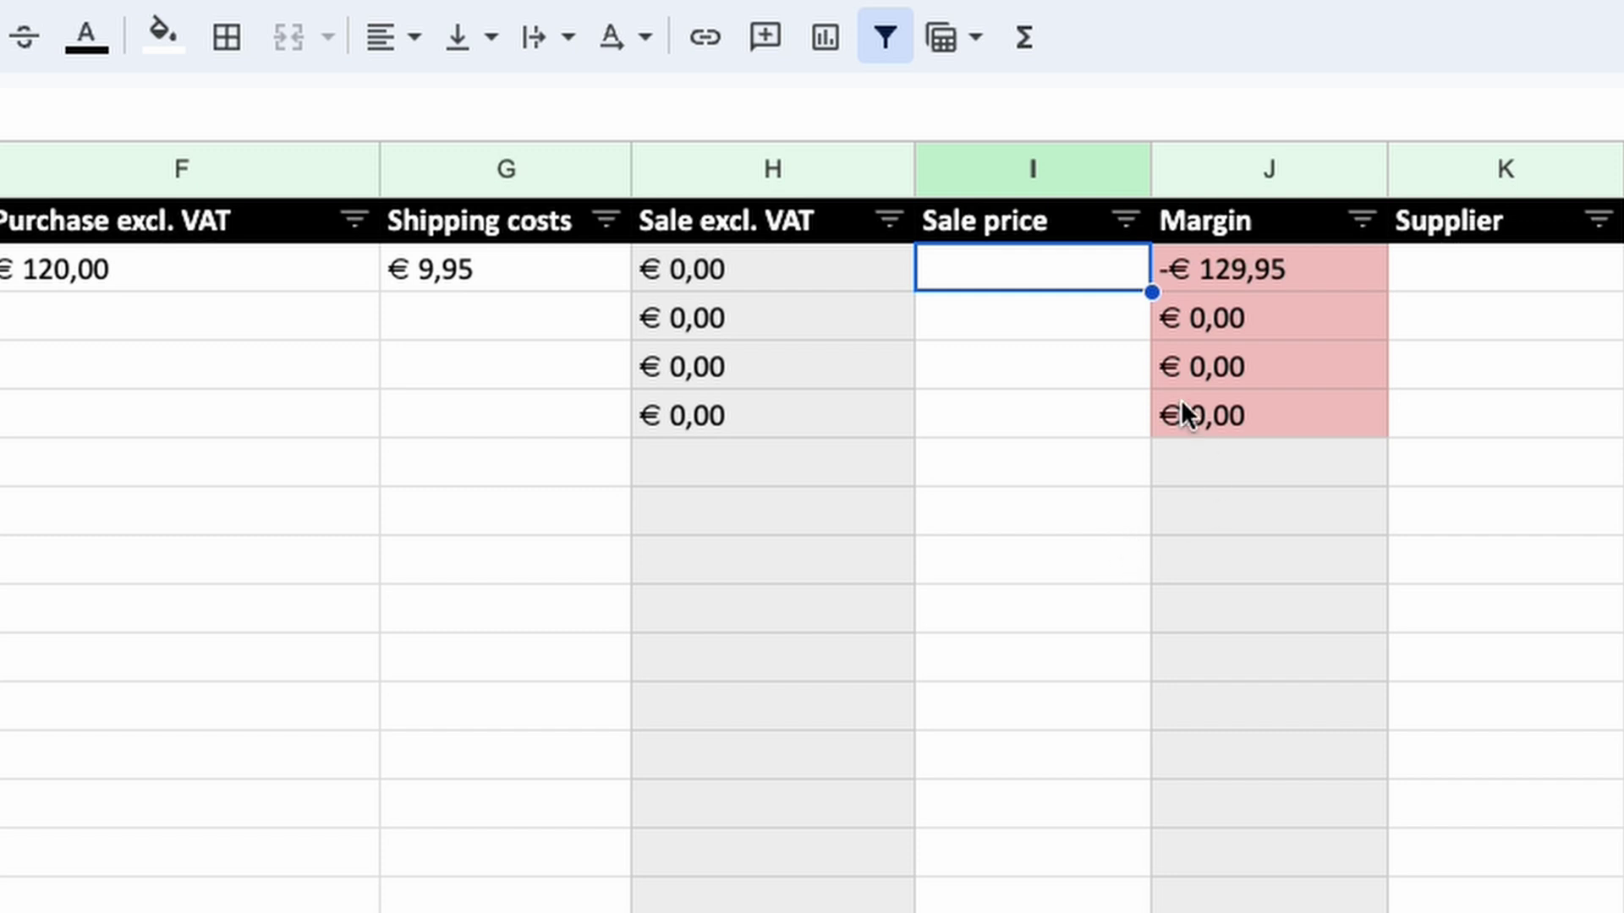
key(Right)
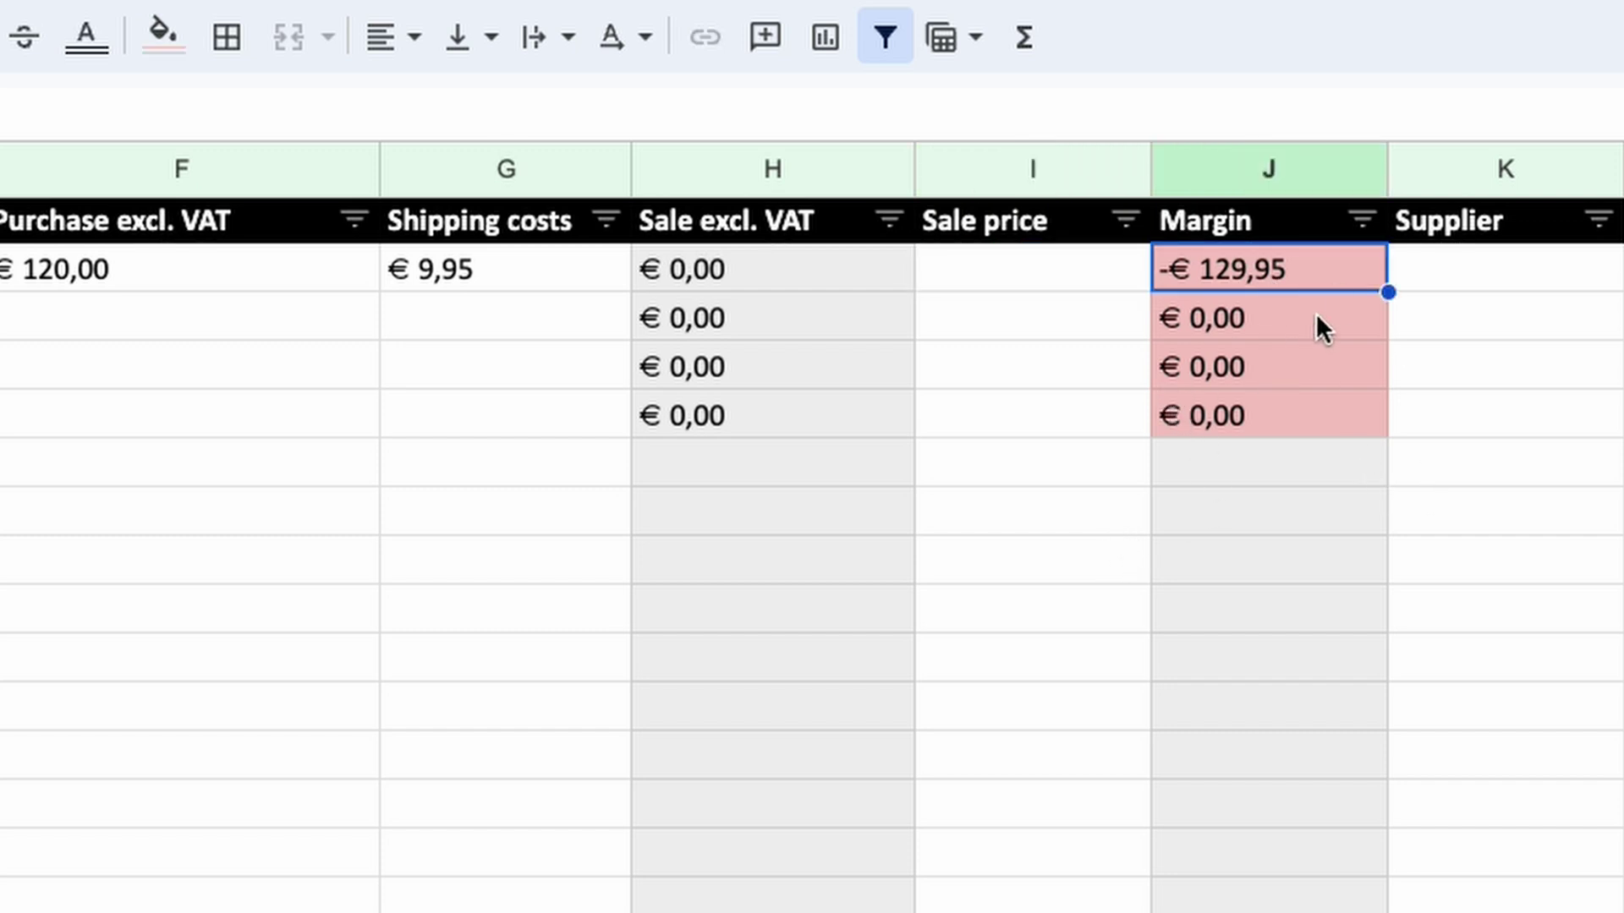
Enter 199 as the sale price of the watch in row 2.
click(1044, 277)
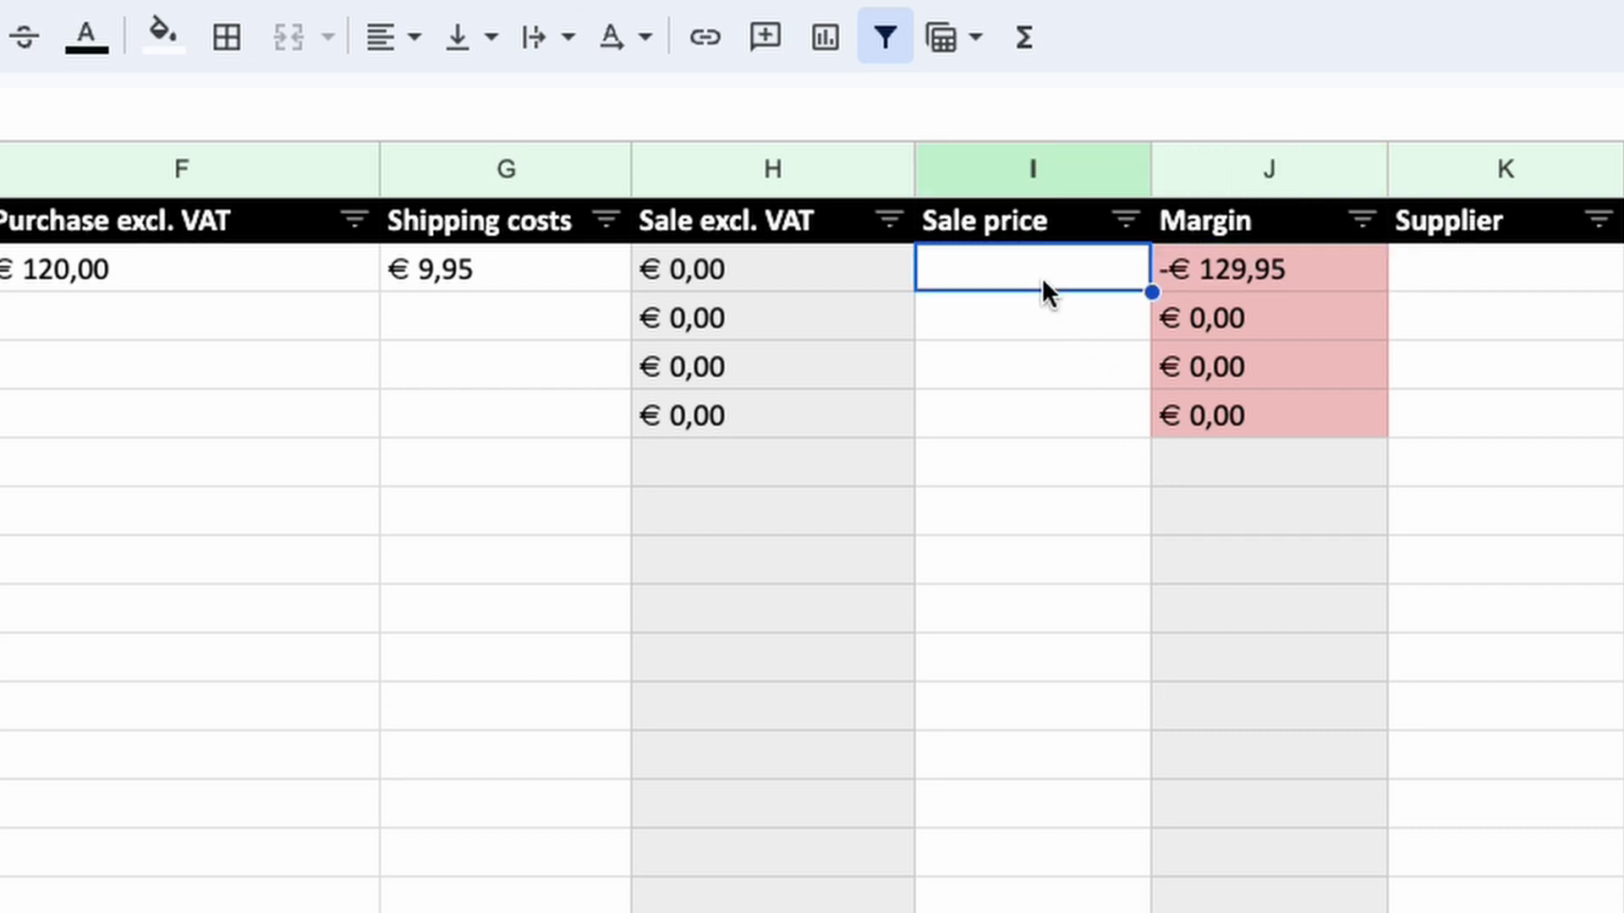
text(199)
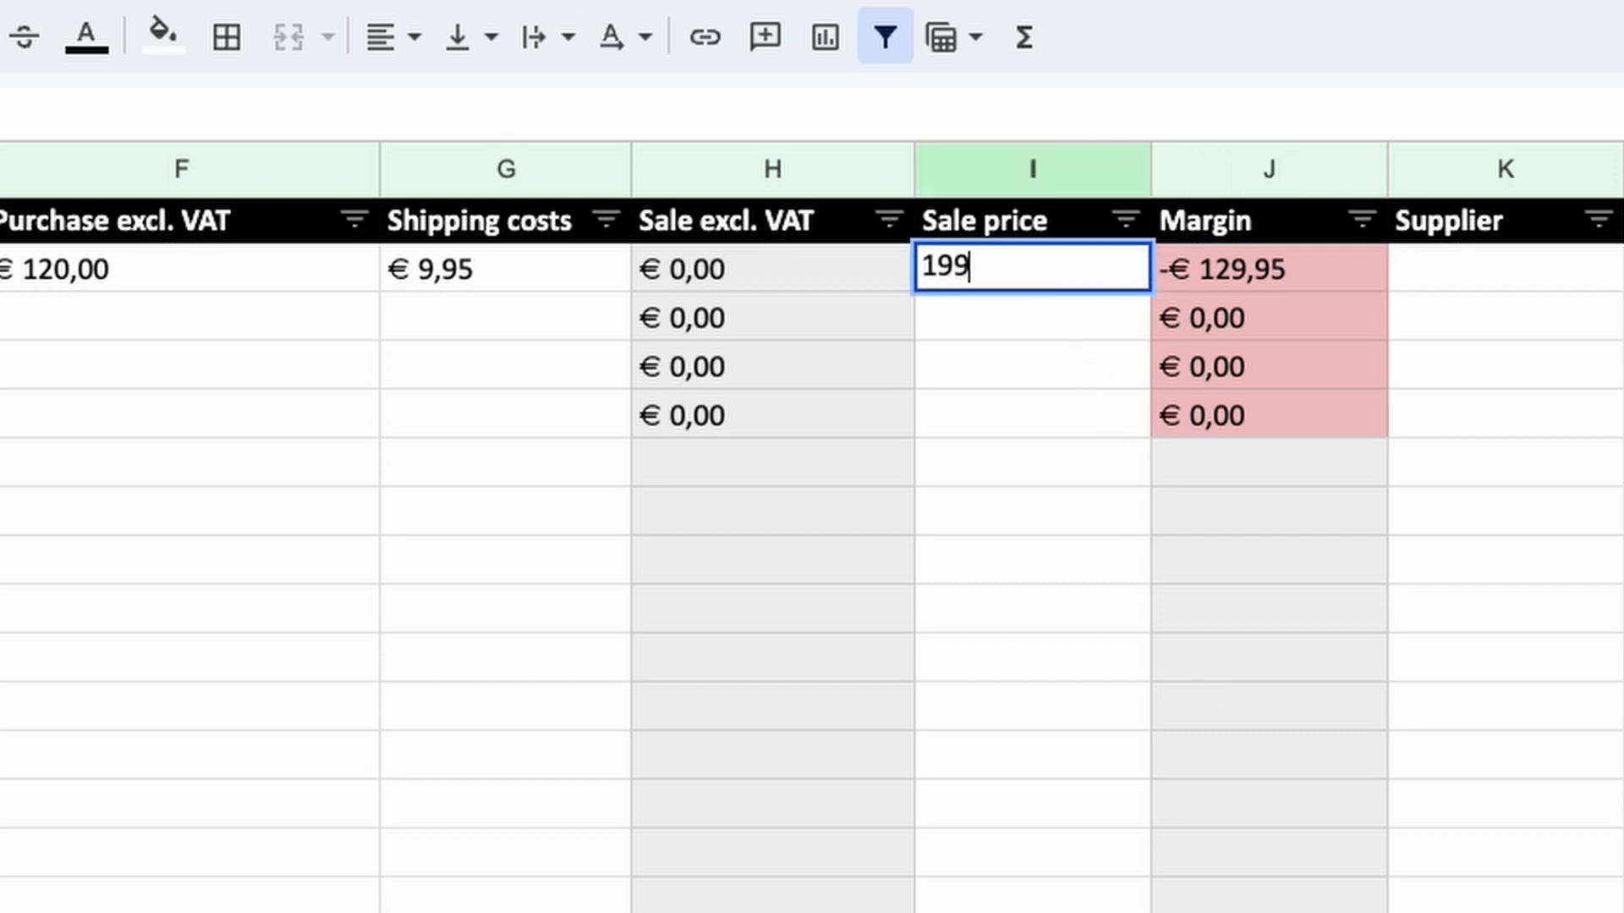
key(Tab)
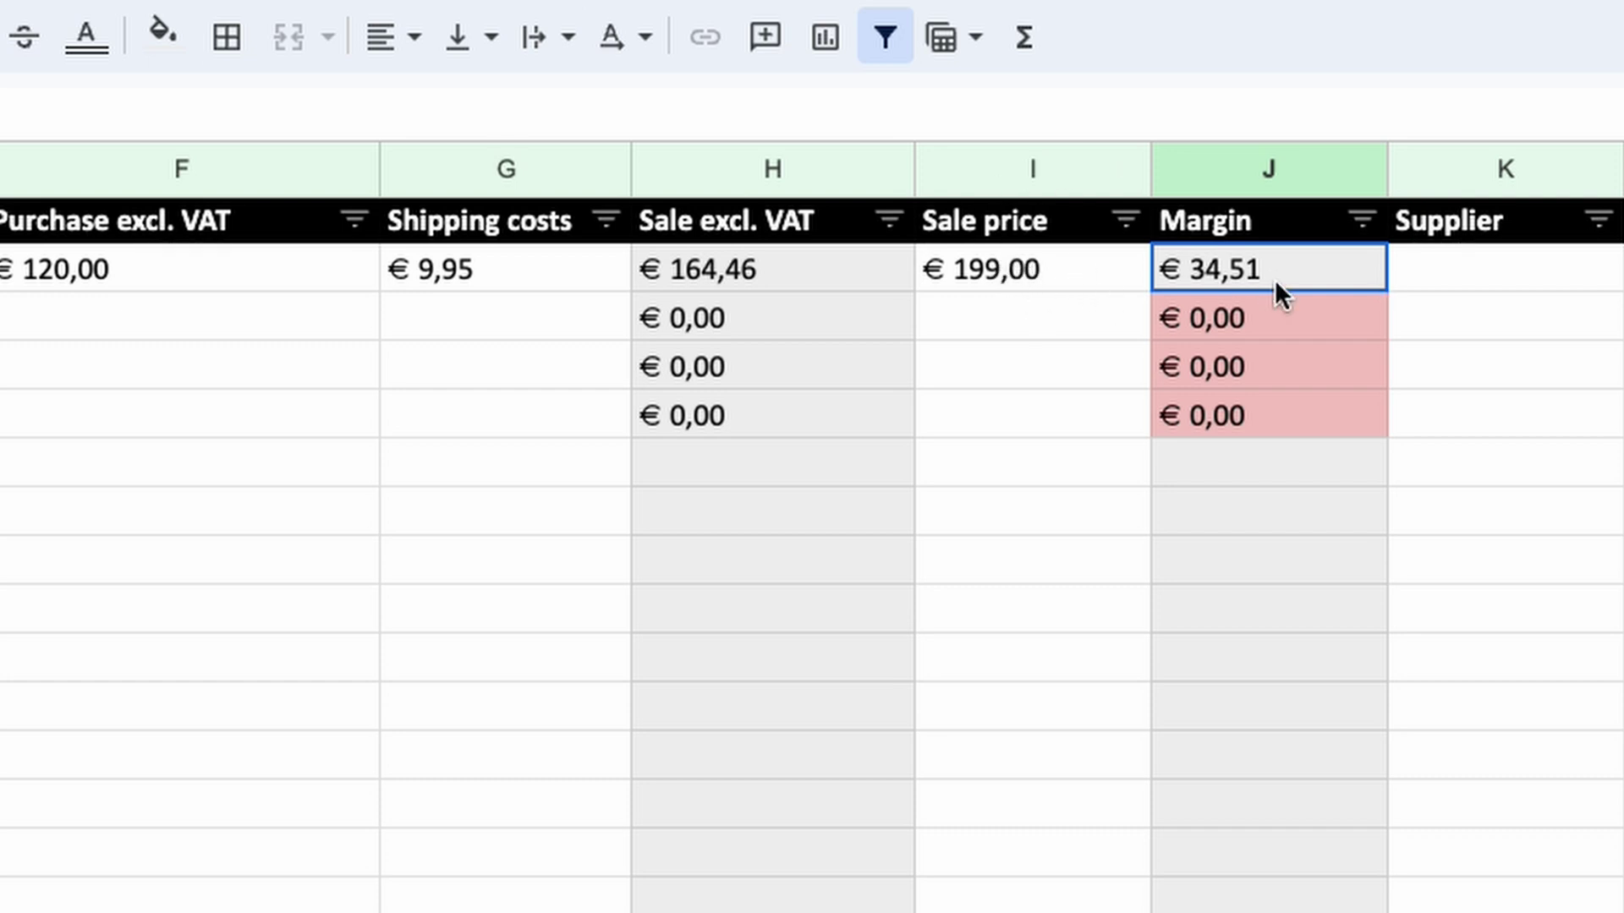
key(Right)
key(Down)
key(Down)
key(Down)
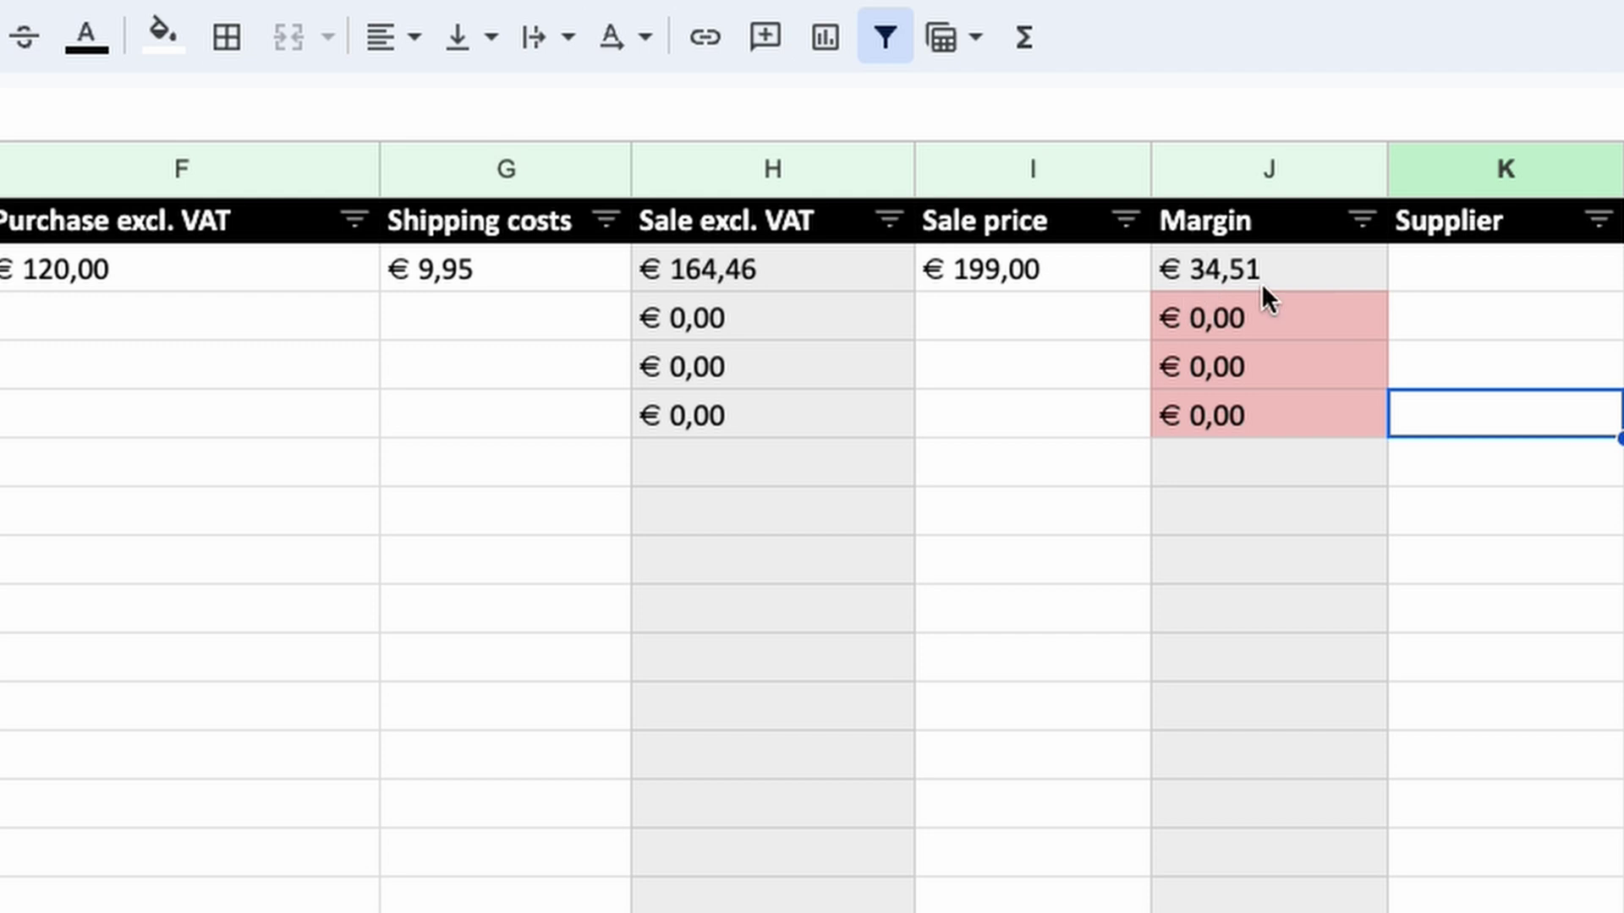
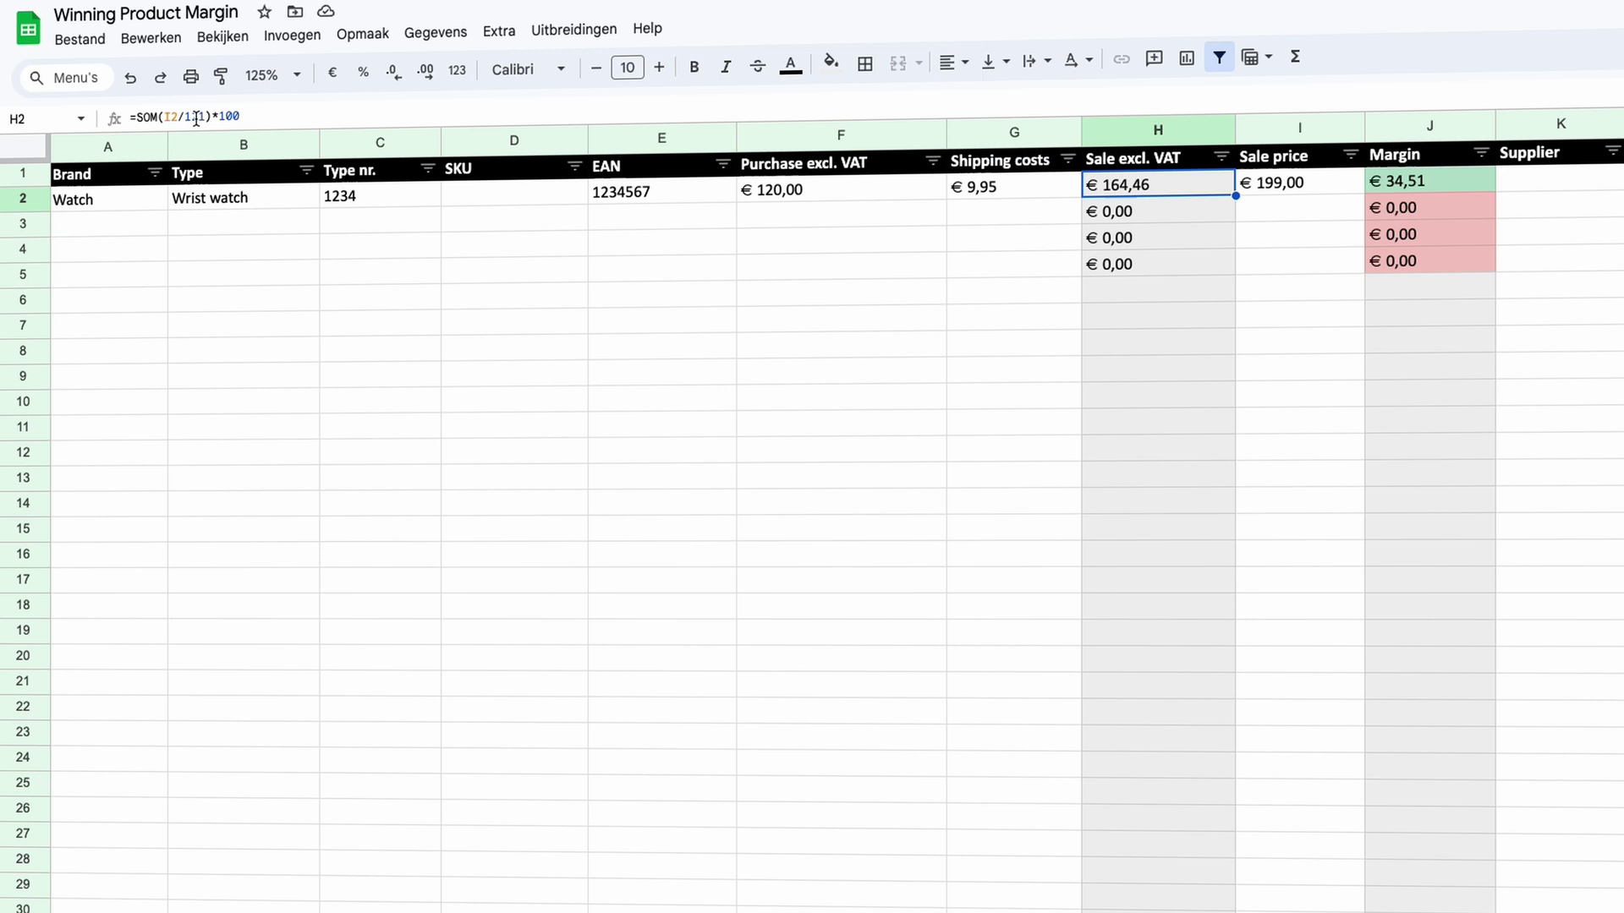
Change the VAT divisor in the row 2 Sale excl. VAT formula to 119.
click(196, 118)
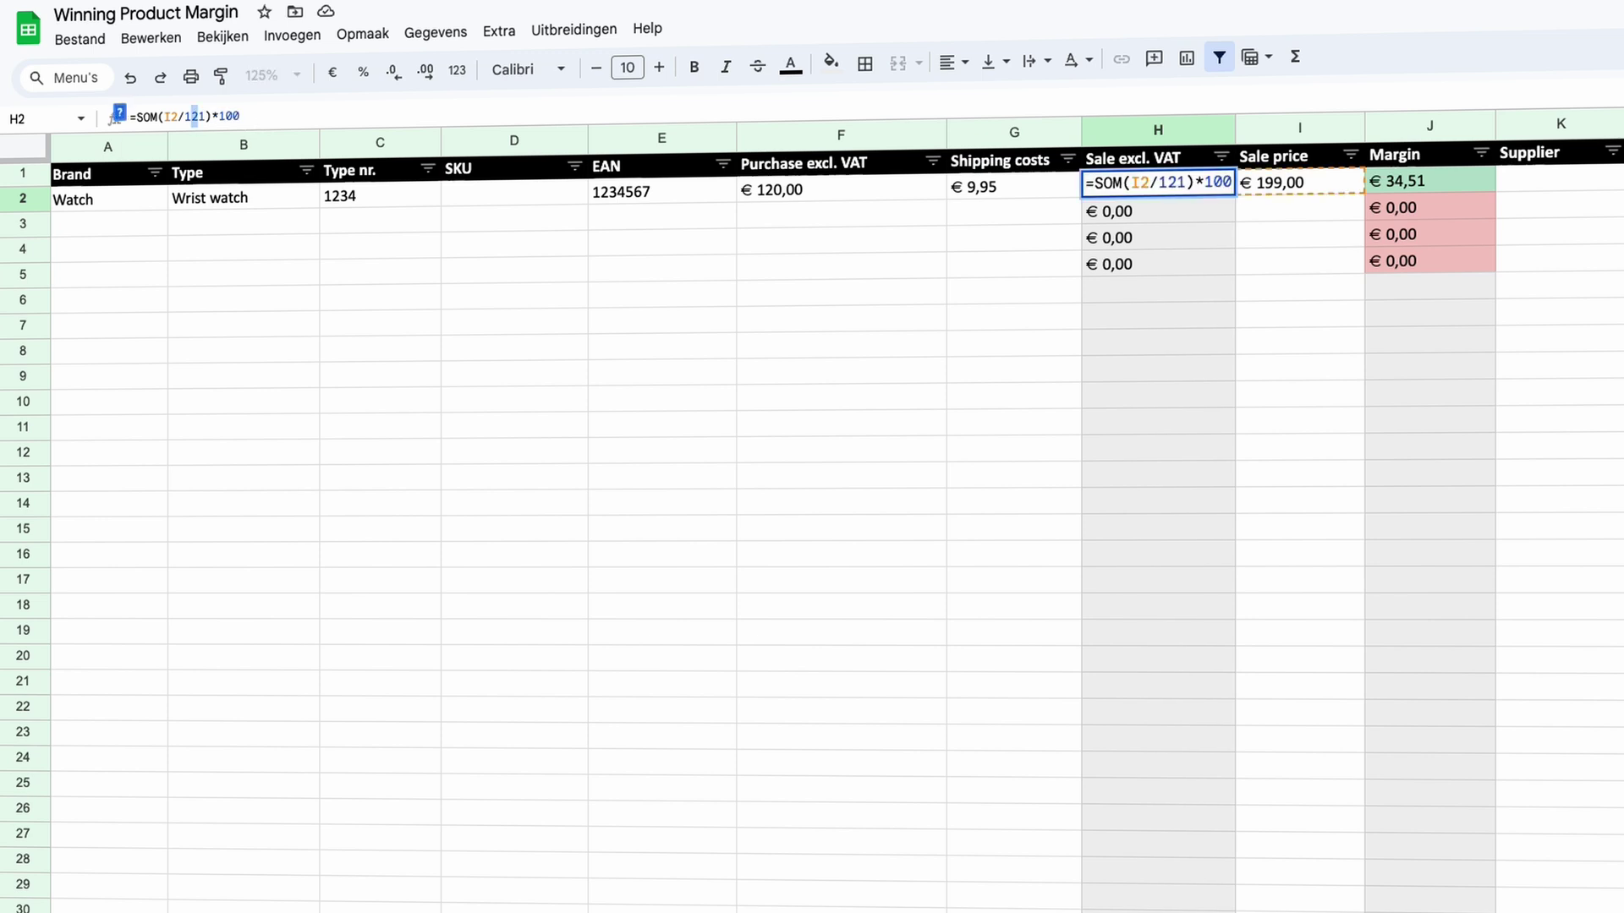
text(9)
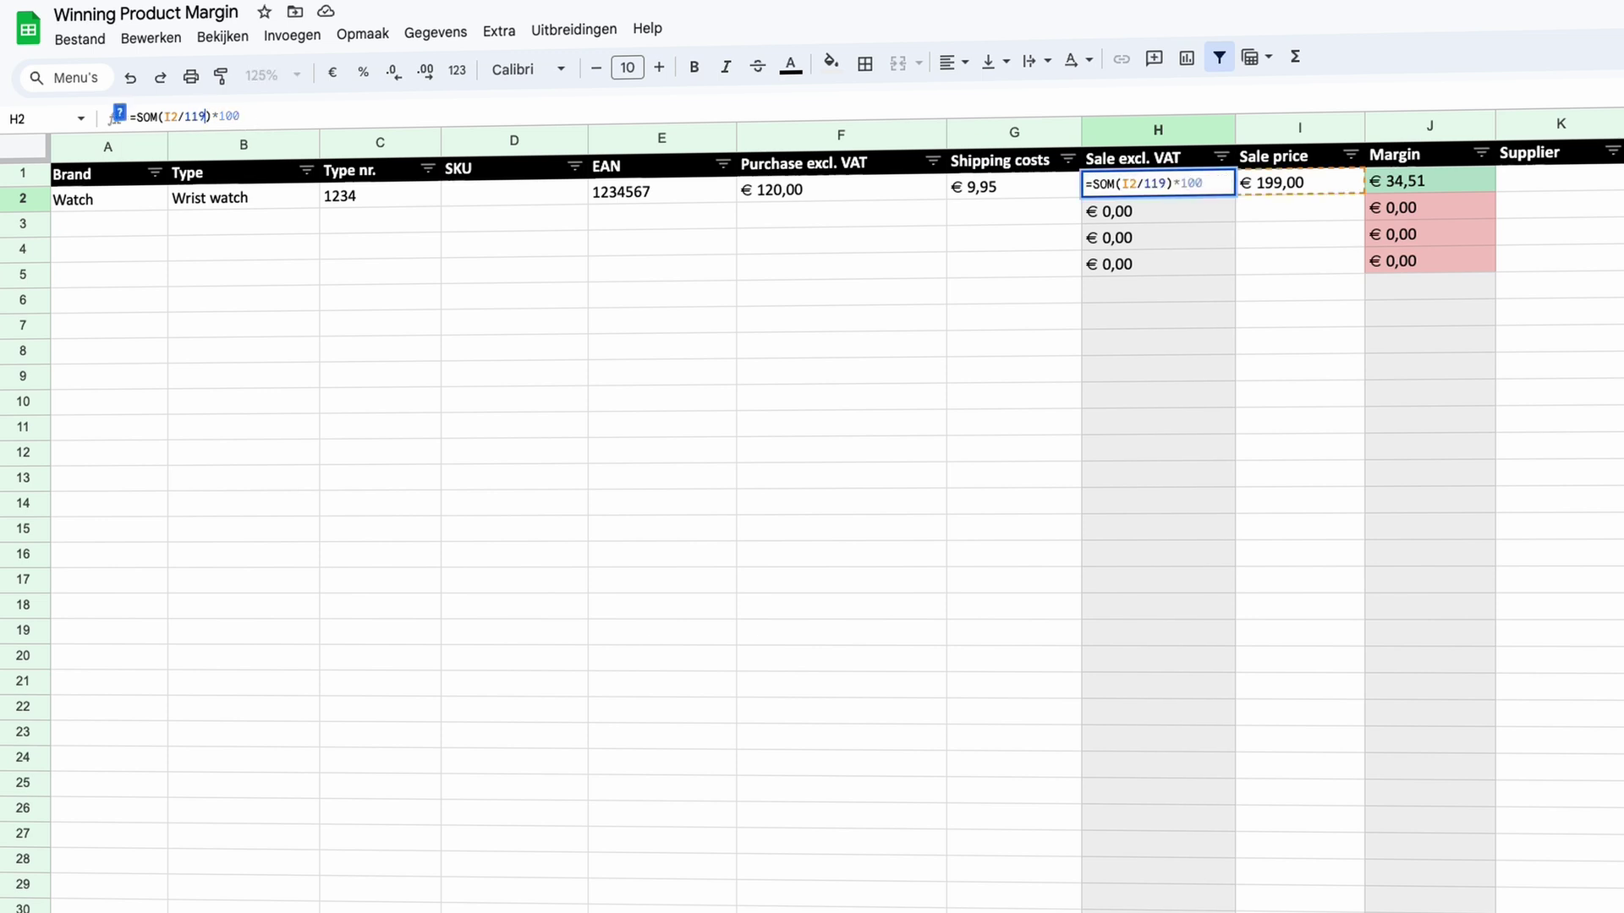
key(Return)
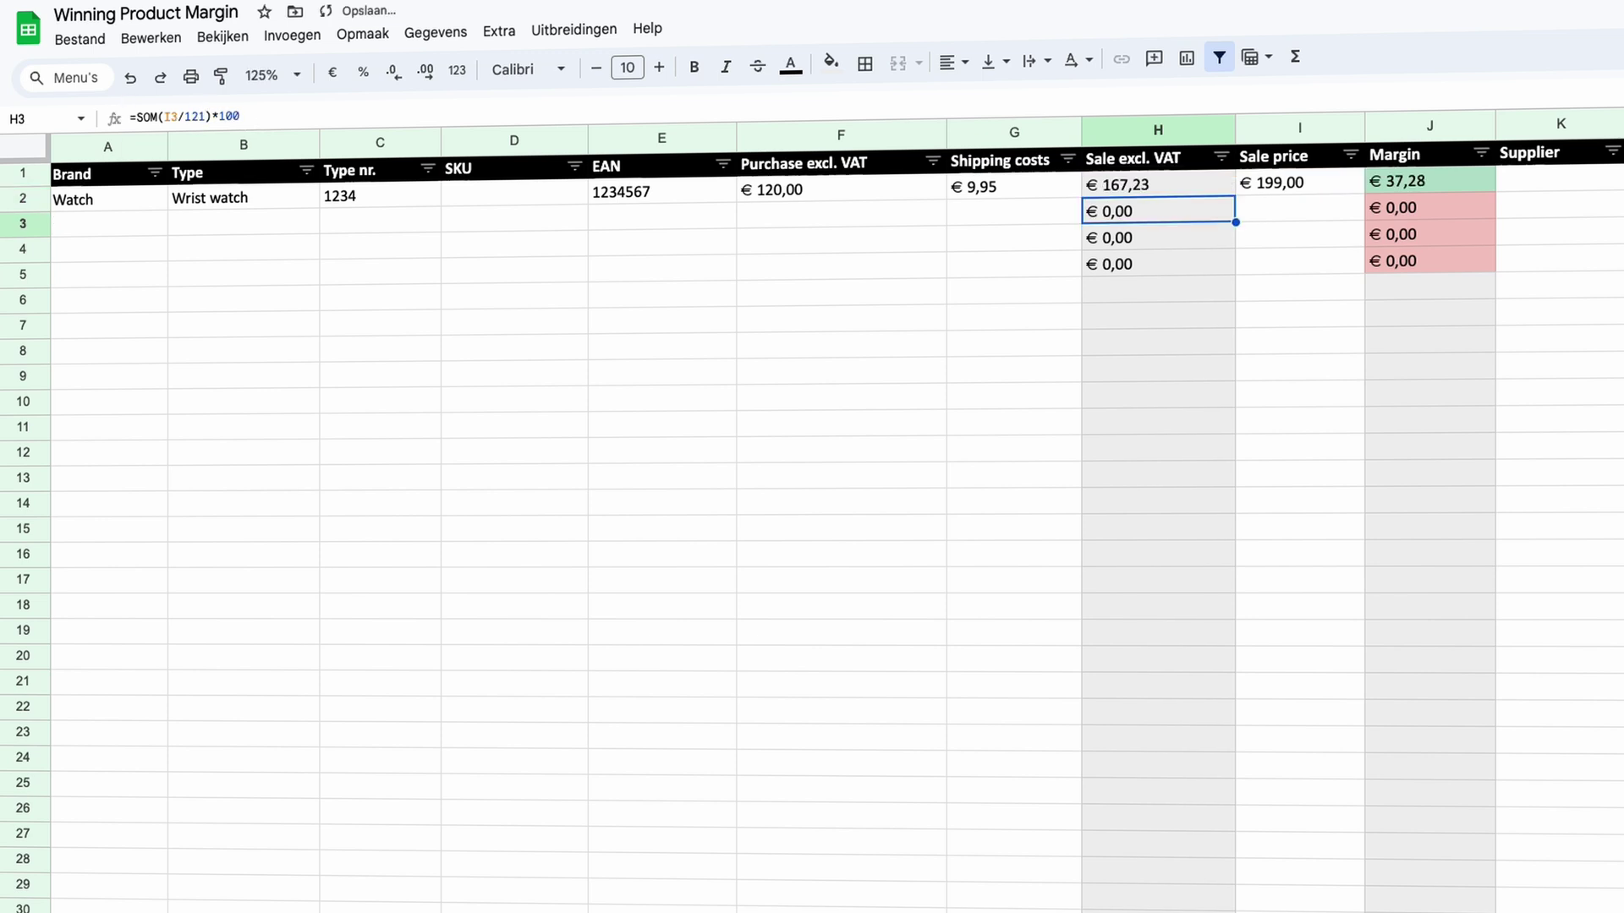
Restore the VAT divisor in the row 2 Sale excl. VAT formula to 121.
click(1190, 191)
click(190, 116)
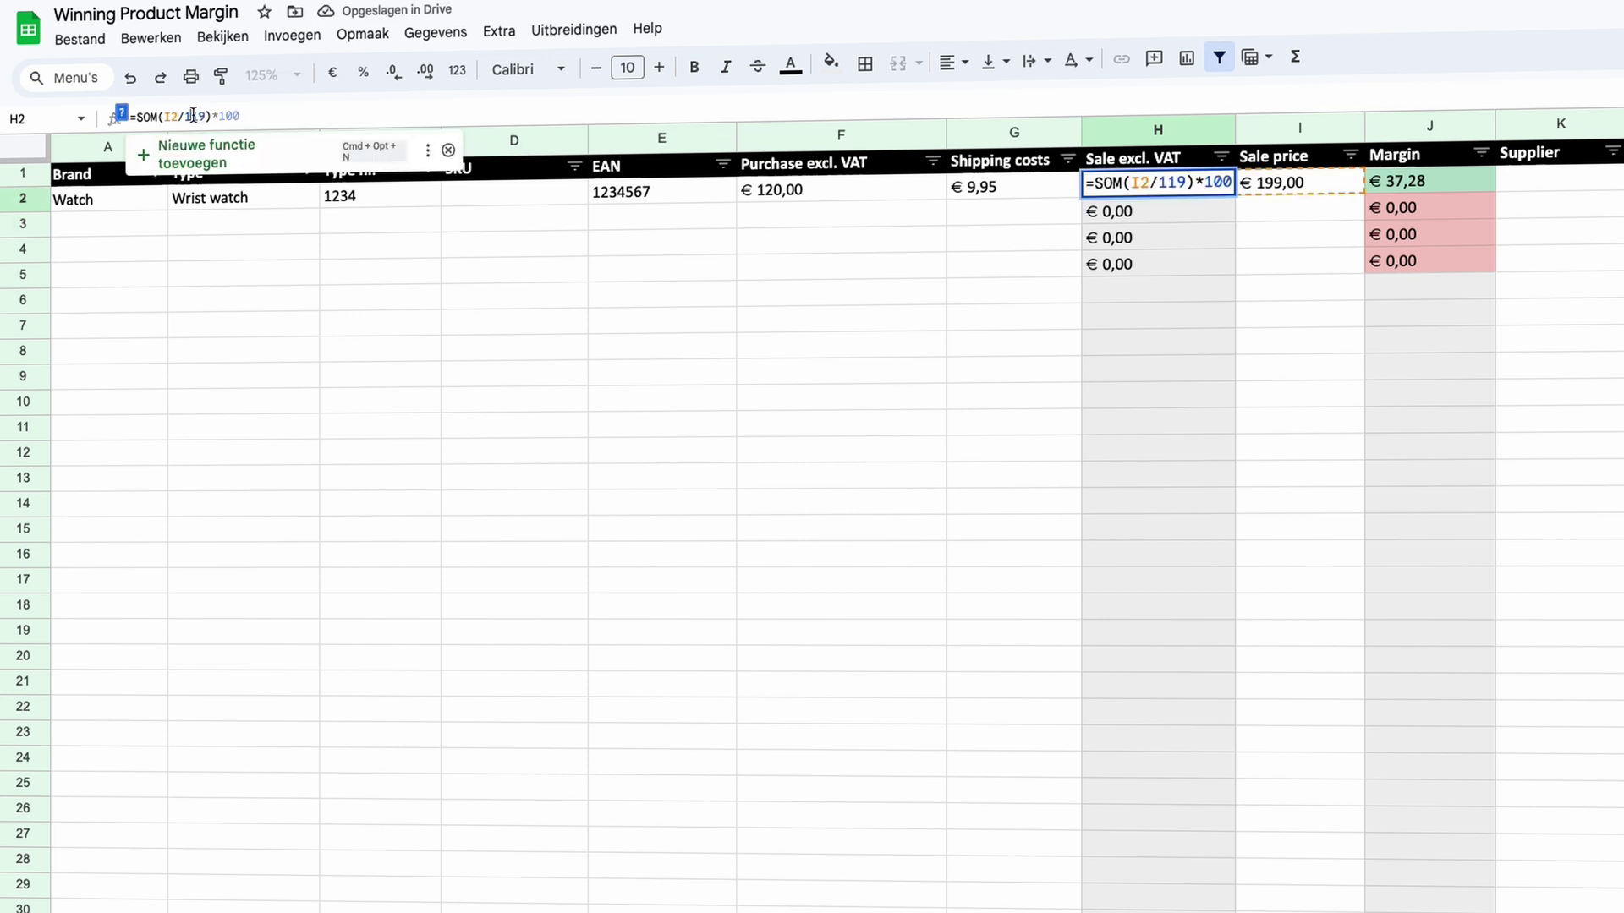
text(21)
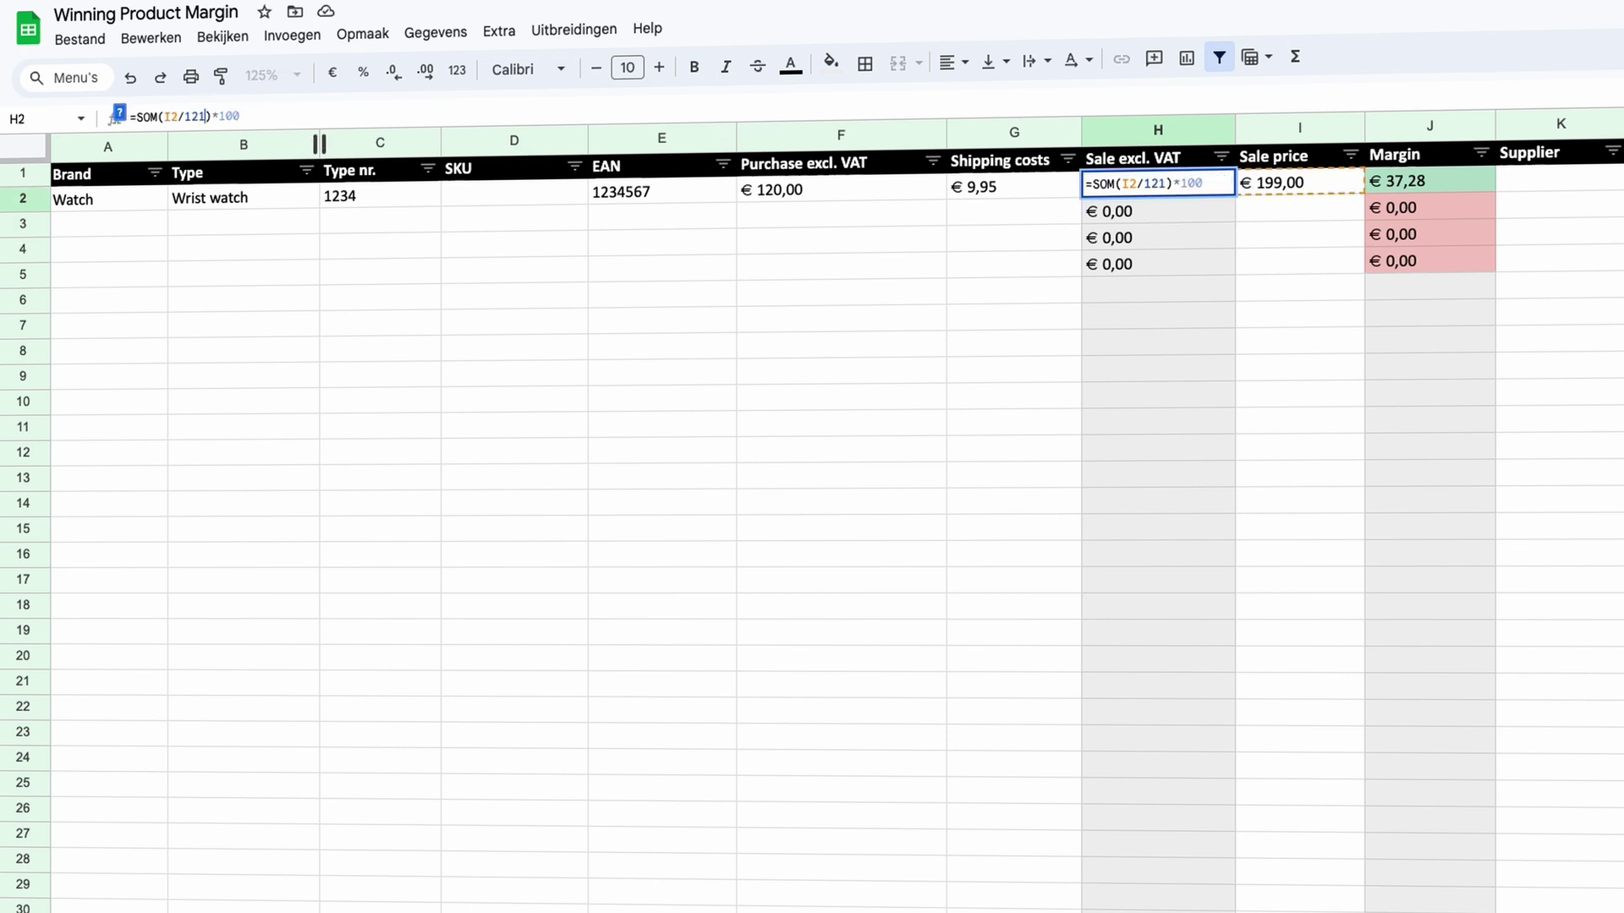
key(Return)
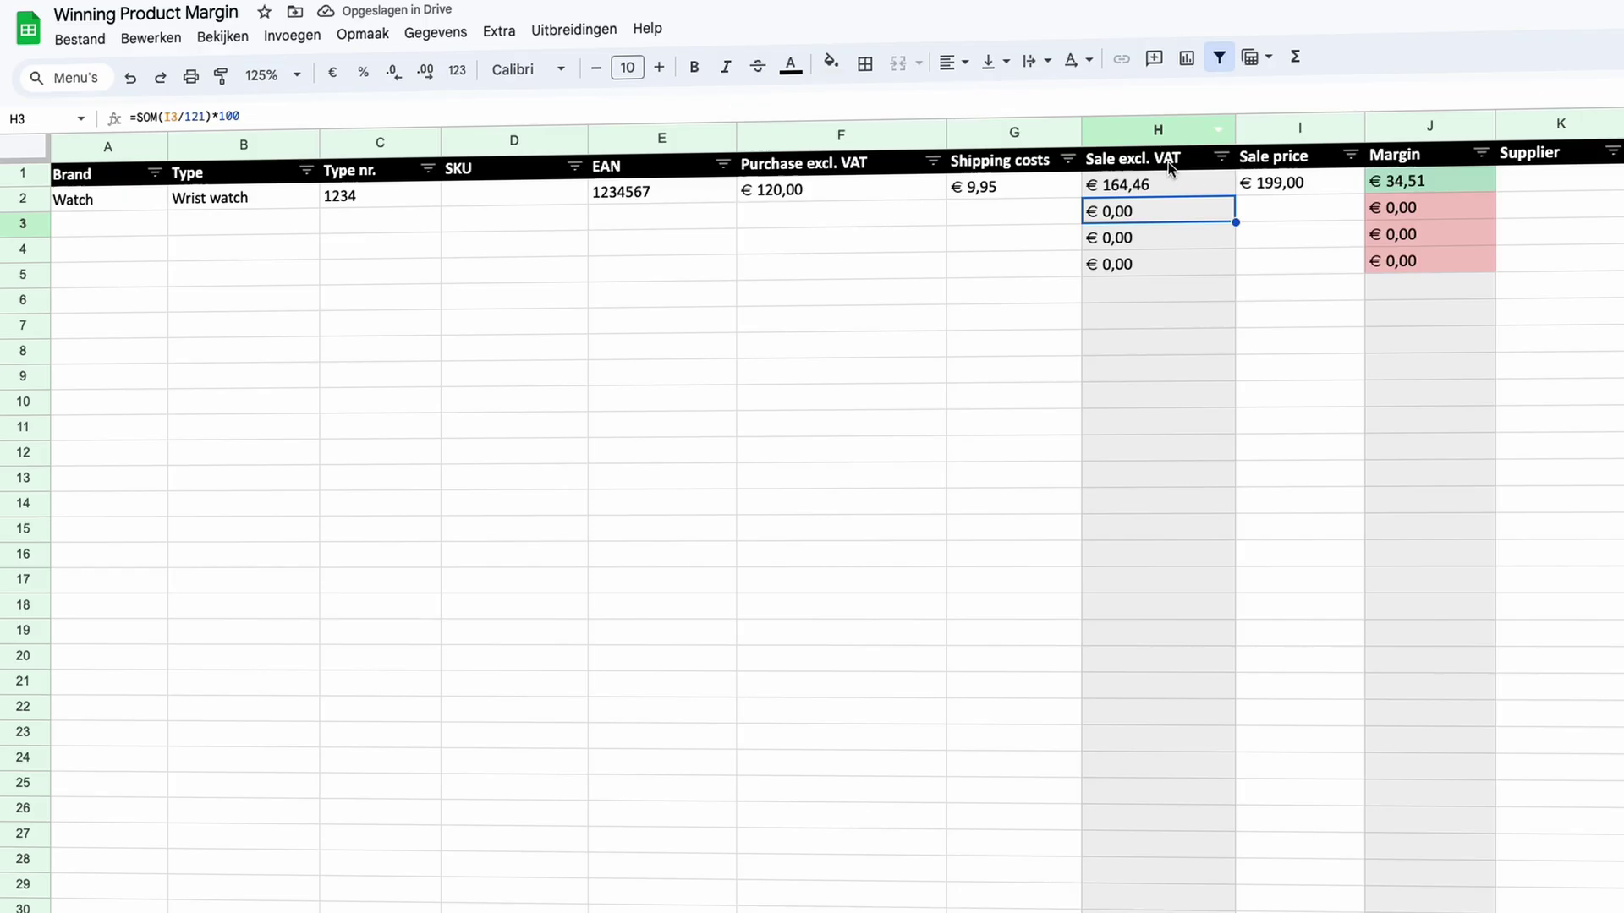
Inspect the contents behind the Sale excl. VAT, Sale price and Margin cells of row 2.
click(1166, 179)
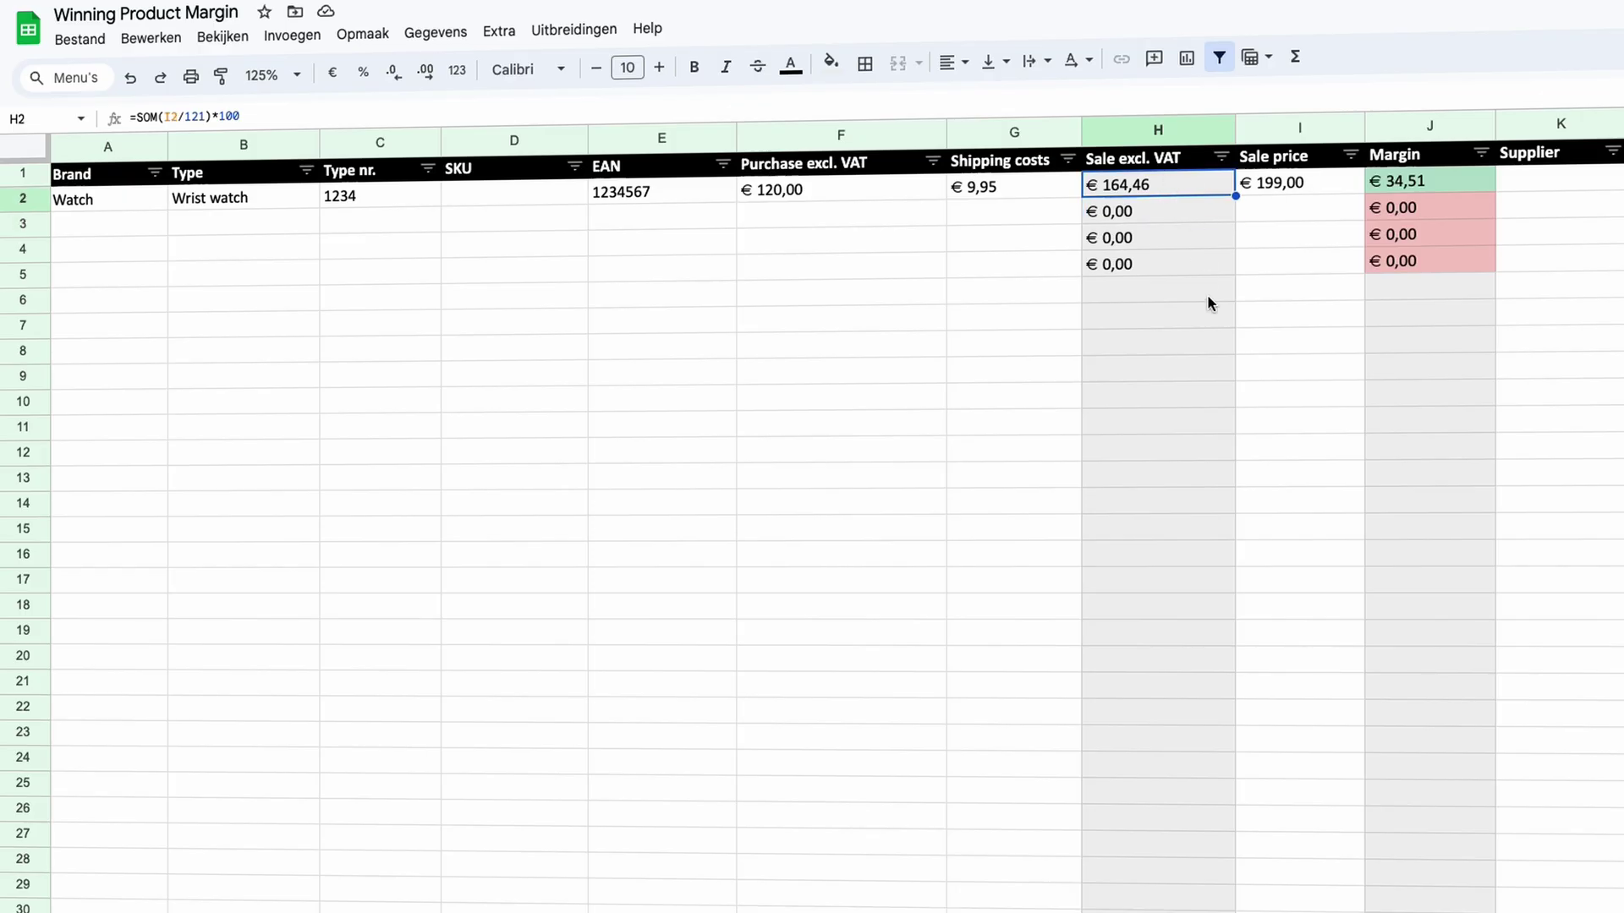
click(1276, 186)
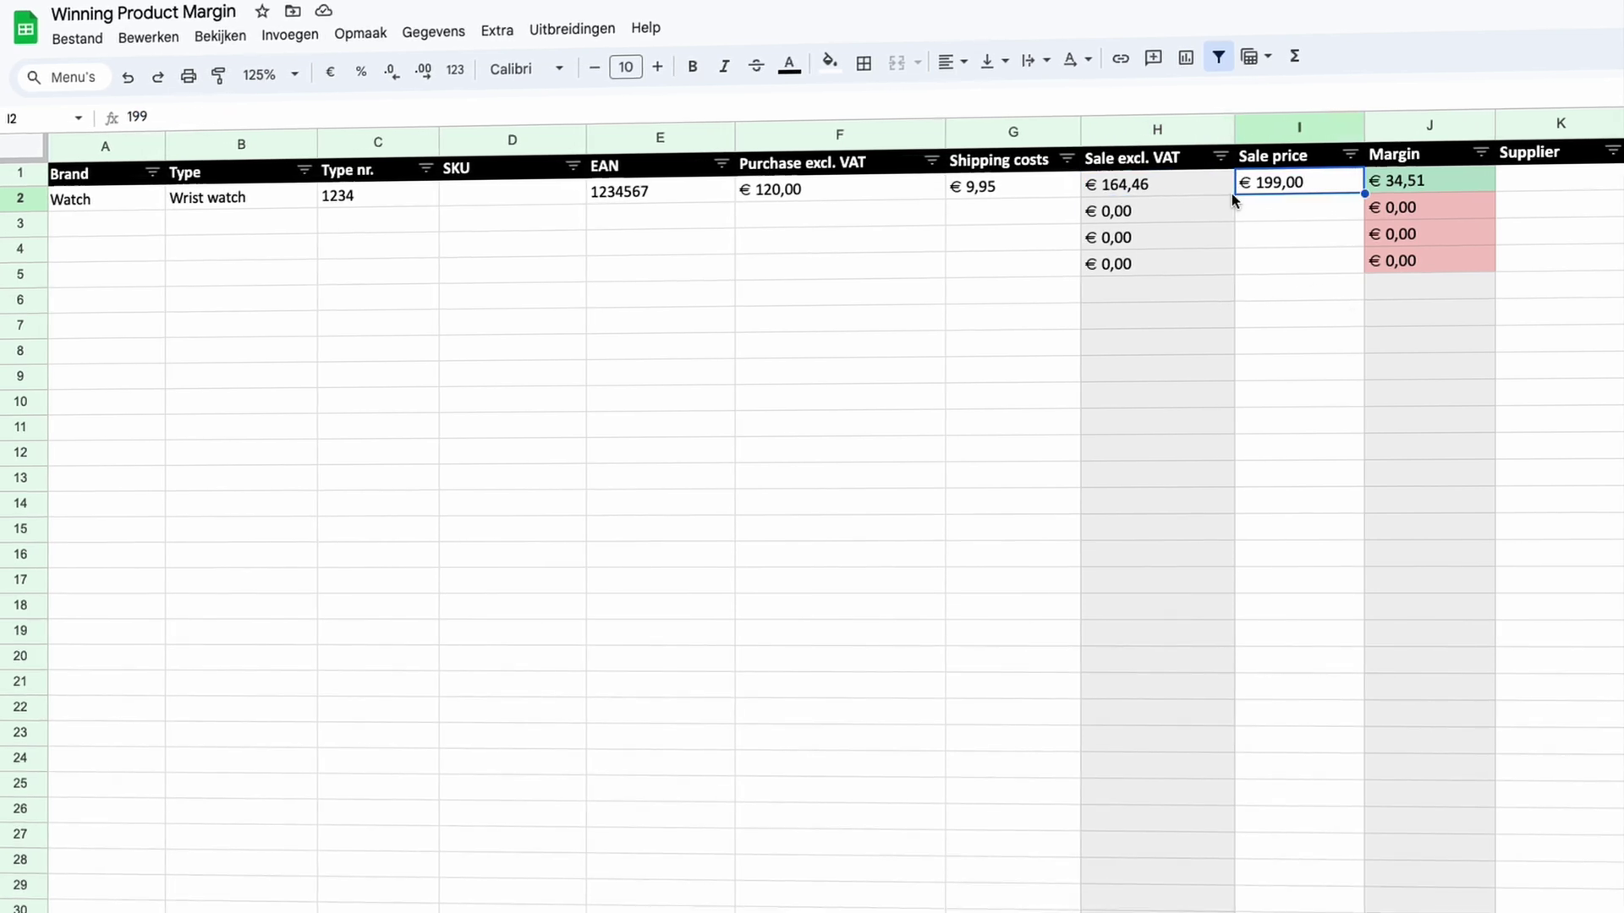
click(1417, 181)
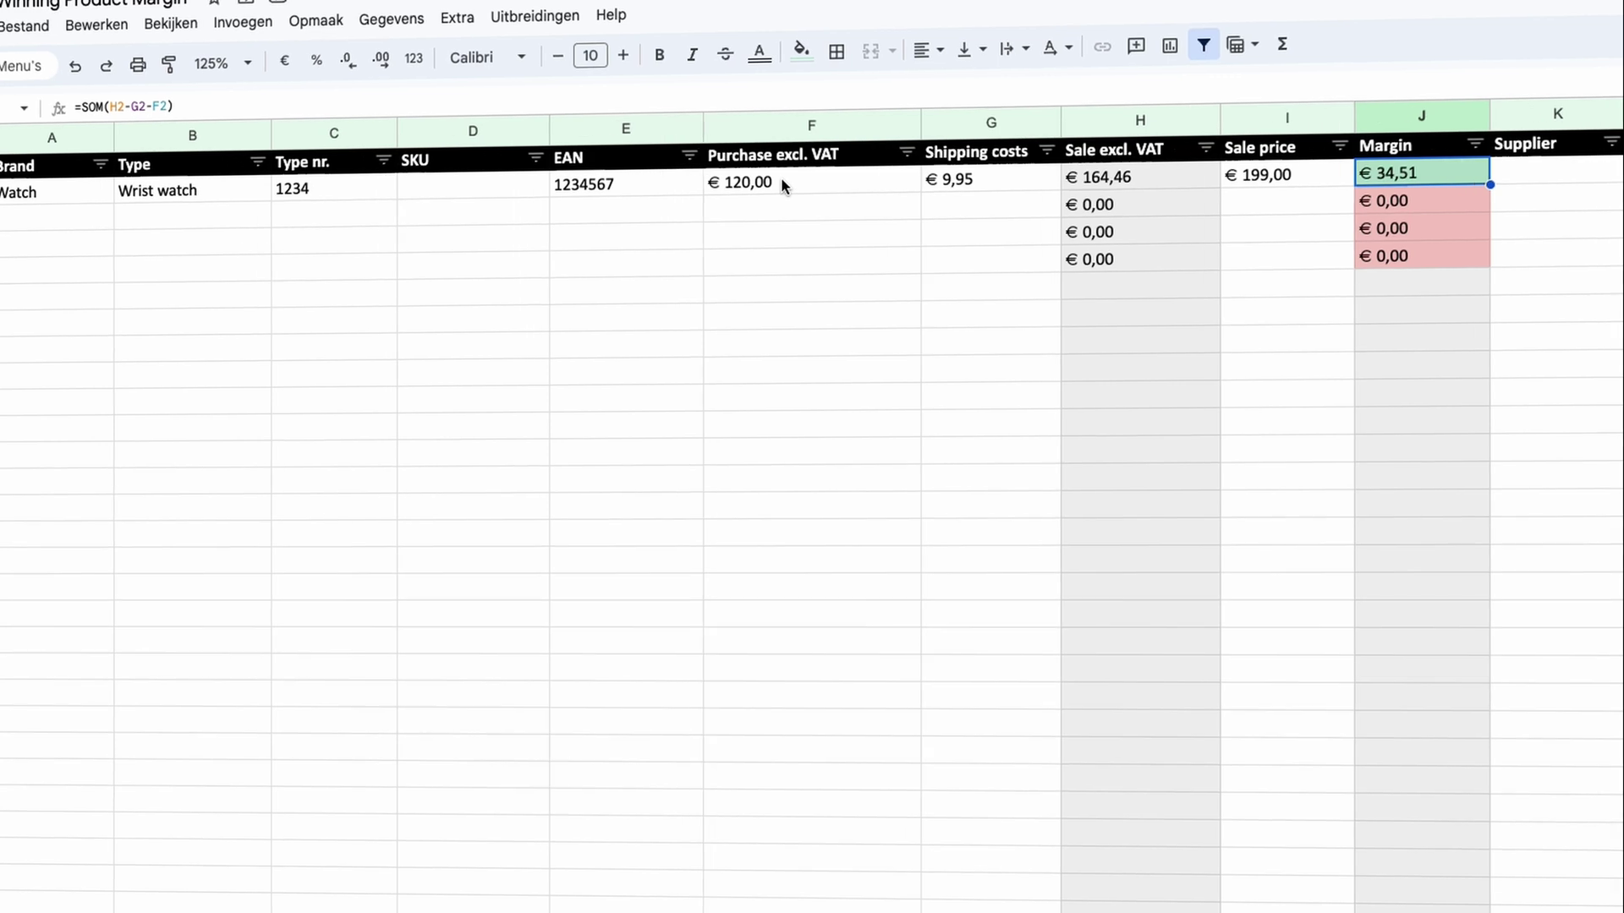
click(1302, 180)
click(1423, 176)
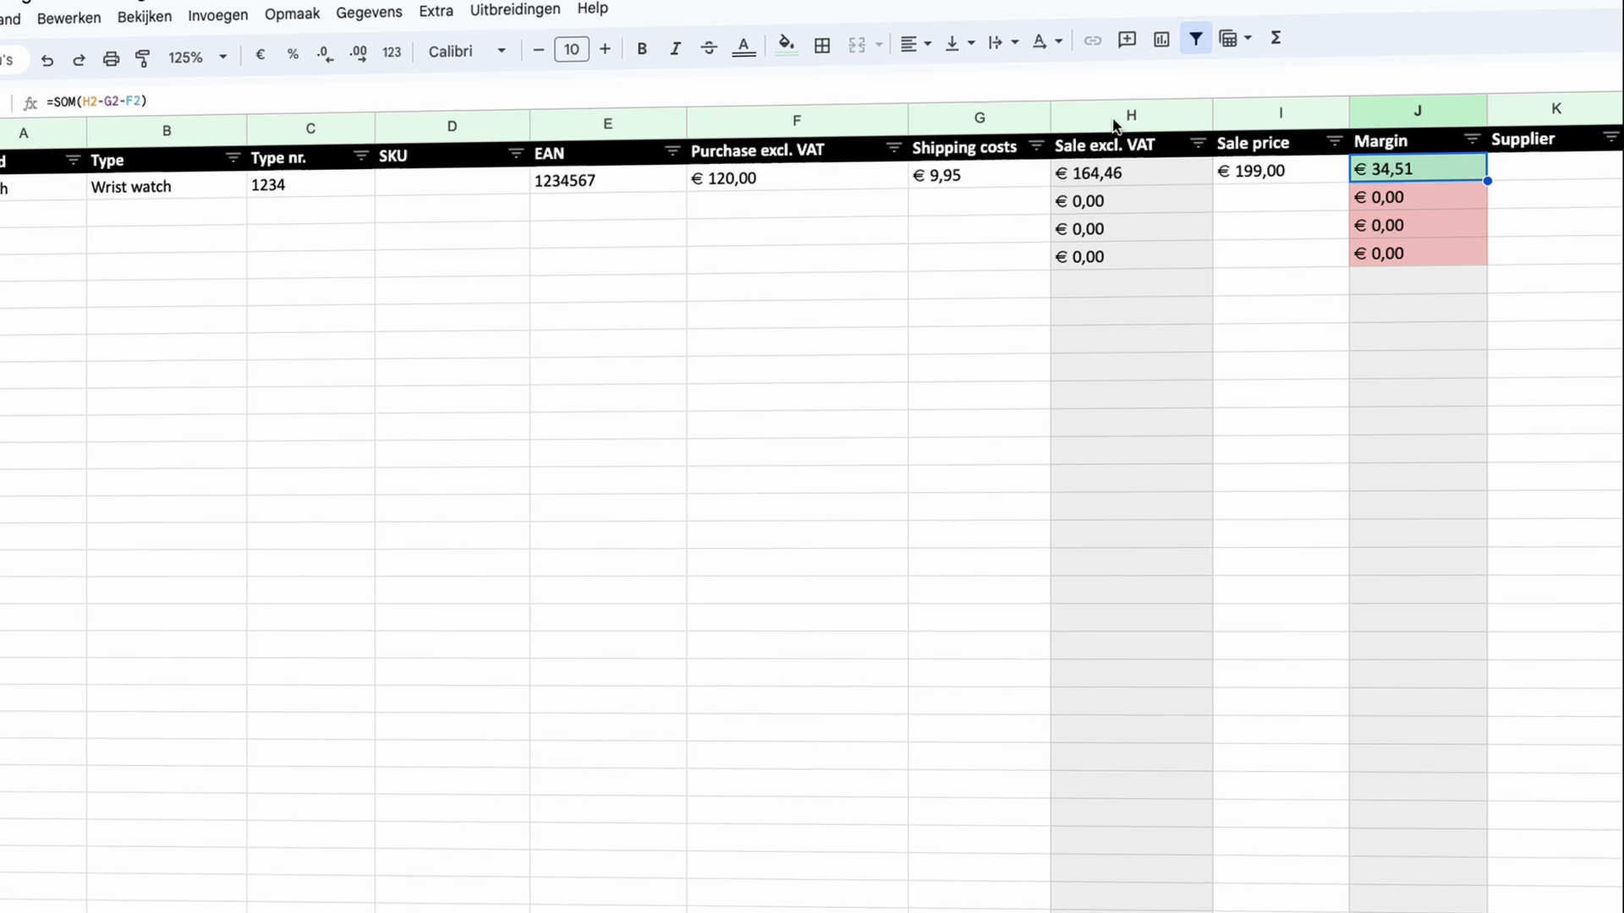
Insert a column directly before Sale excl. VAT and give it the header "Transaction fee".
right_click(1105, 112)
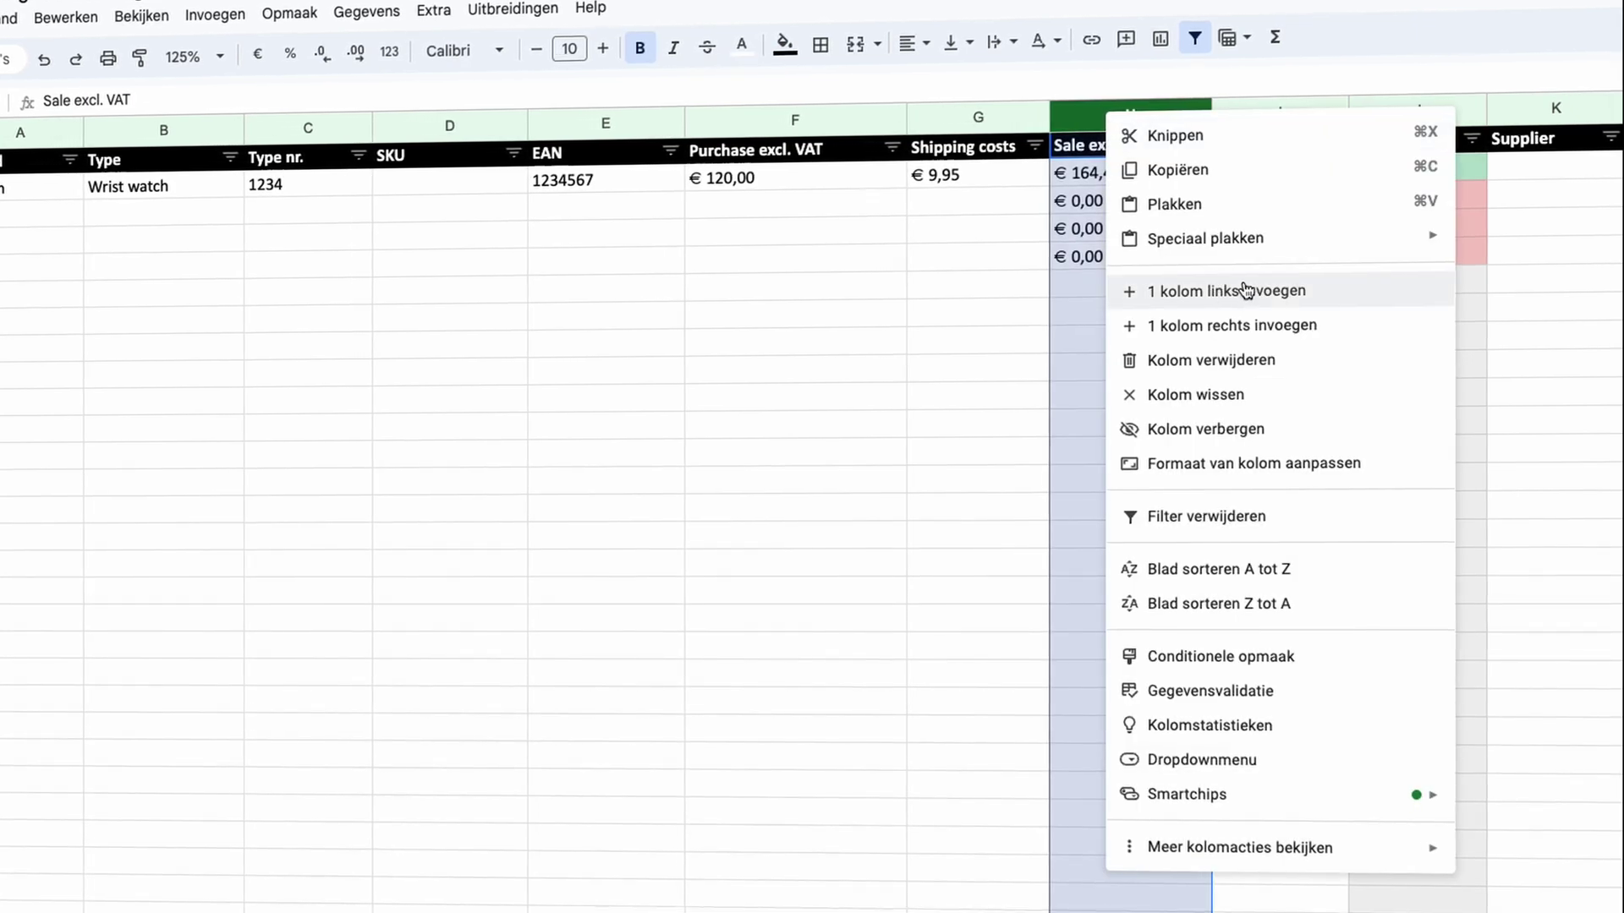
click(1237, 292)
click(1143, 147)
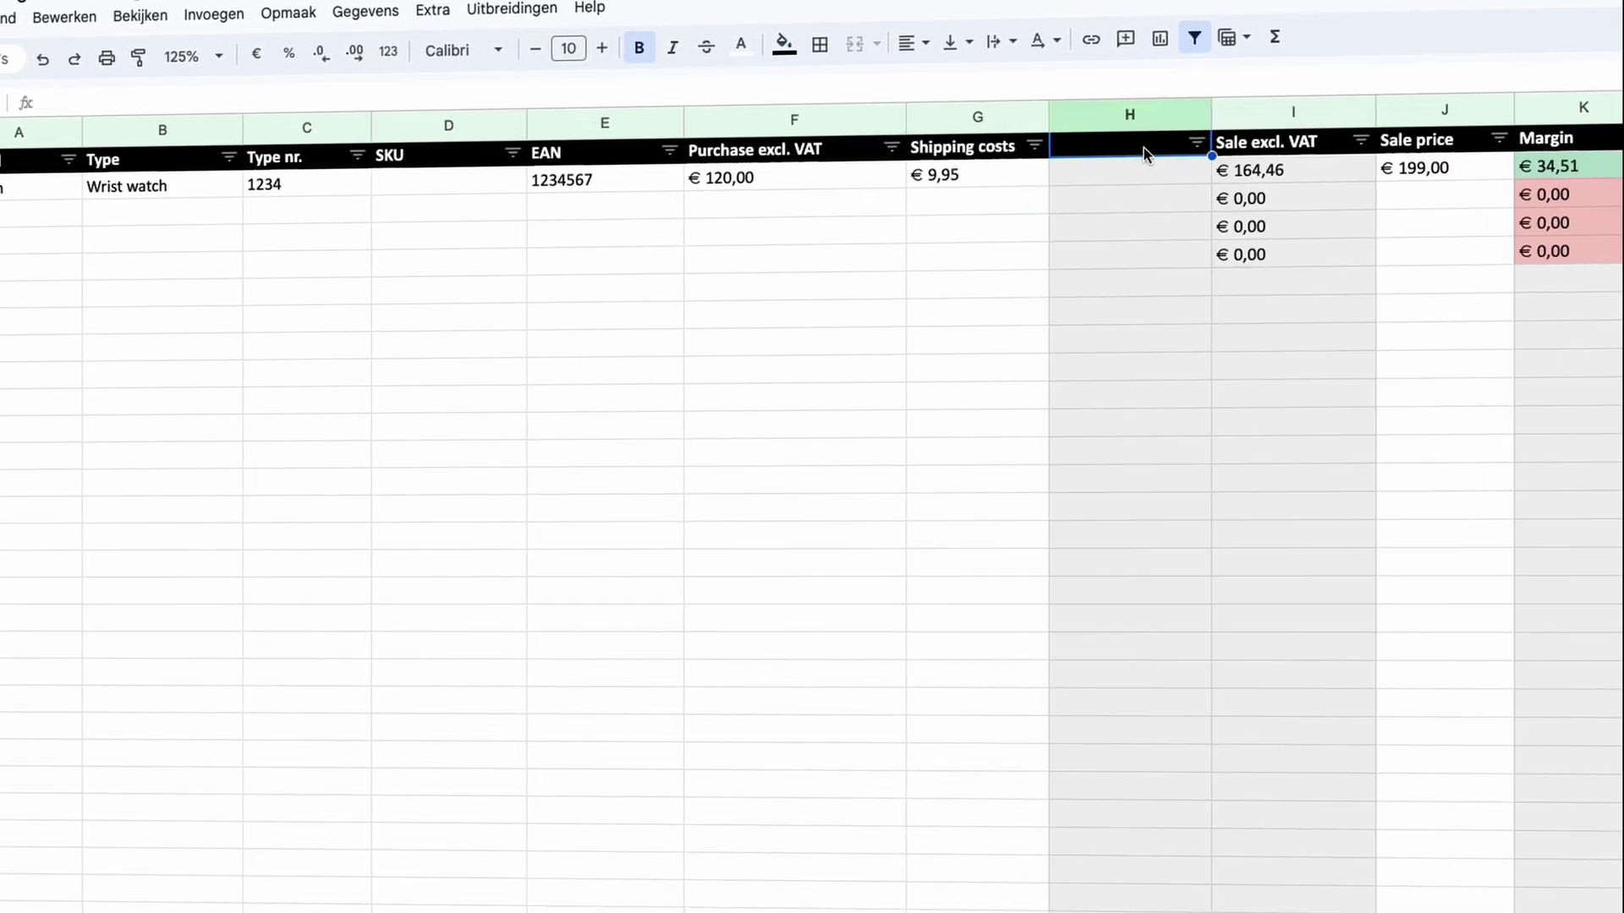
text(Handling T)
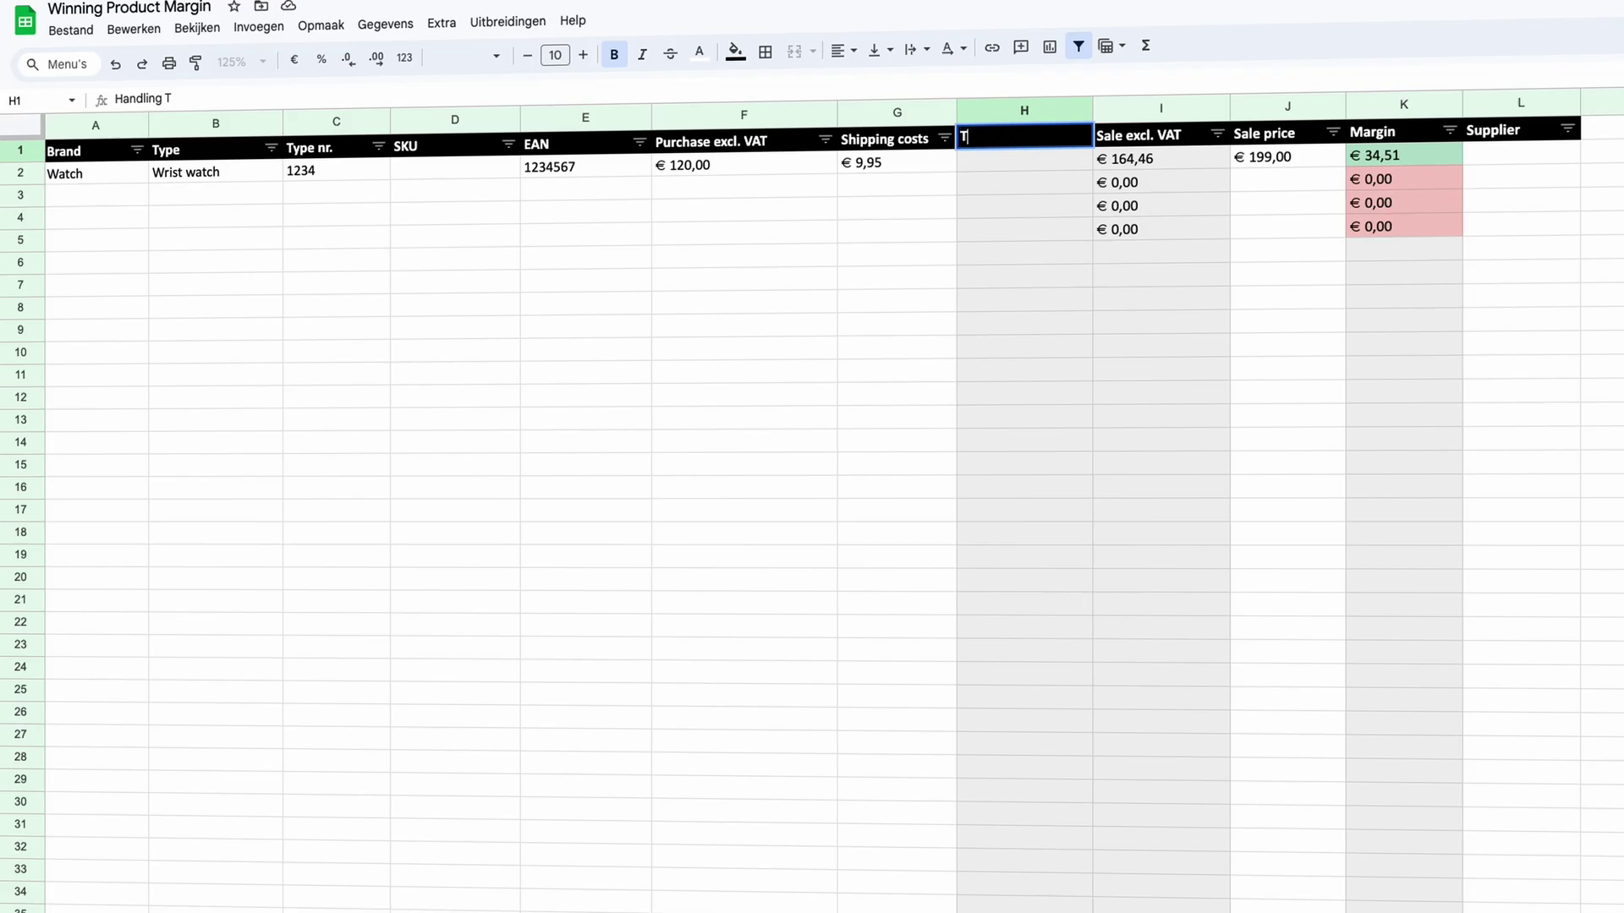
text(ee)
key(Return)
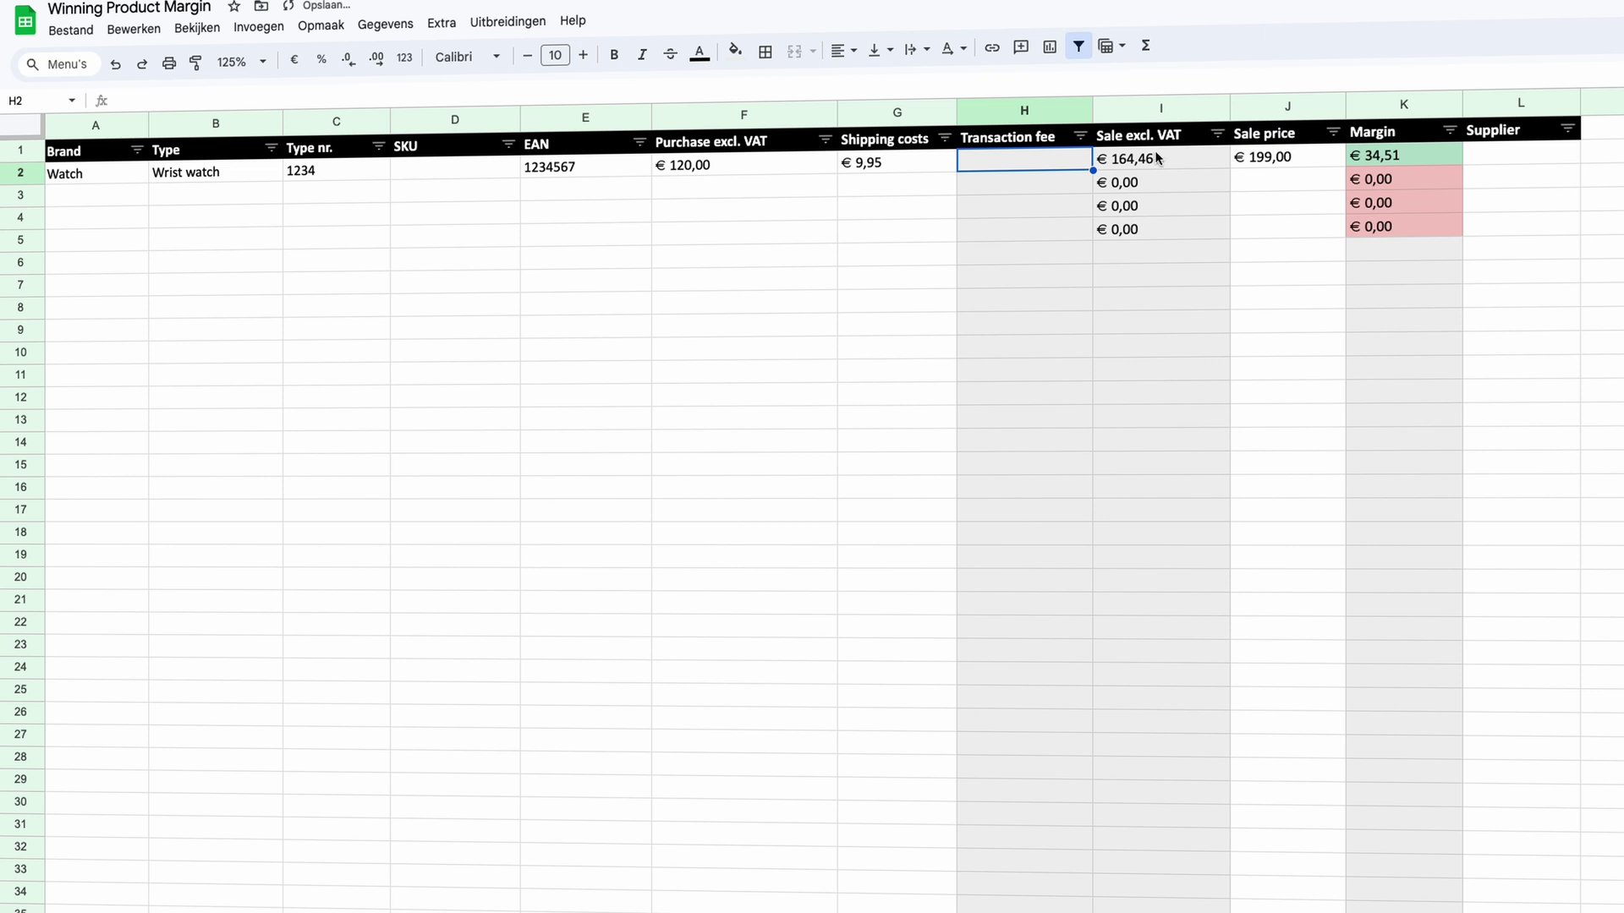
Set the row 2 transaction fee to 1 and remove the grey fill from the Transaction fee column, H2 through H998.
text(1)
key(Tab)
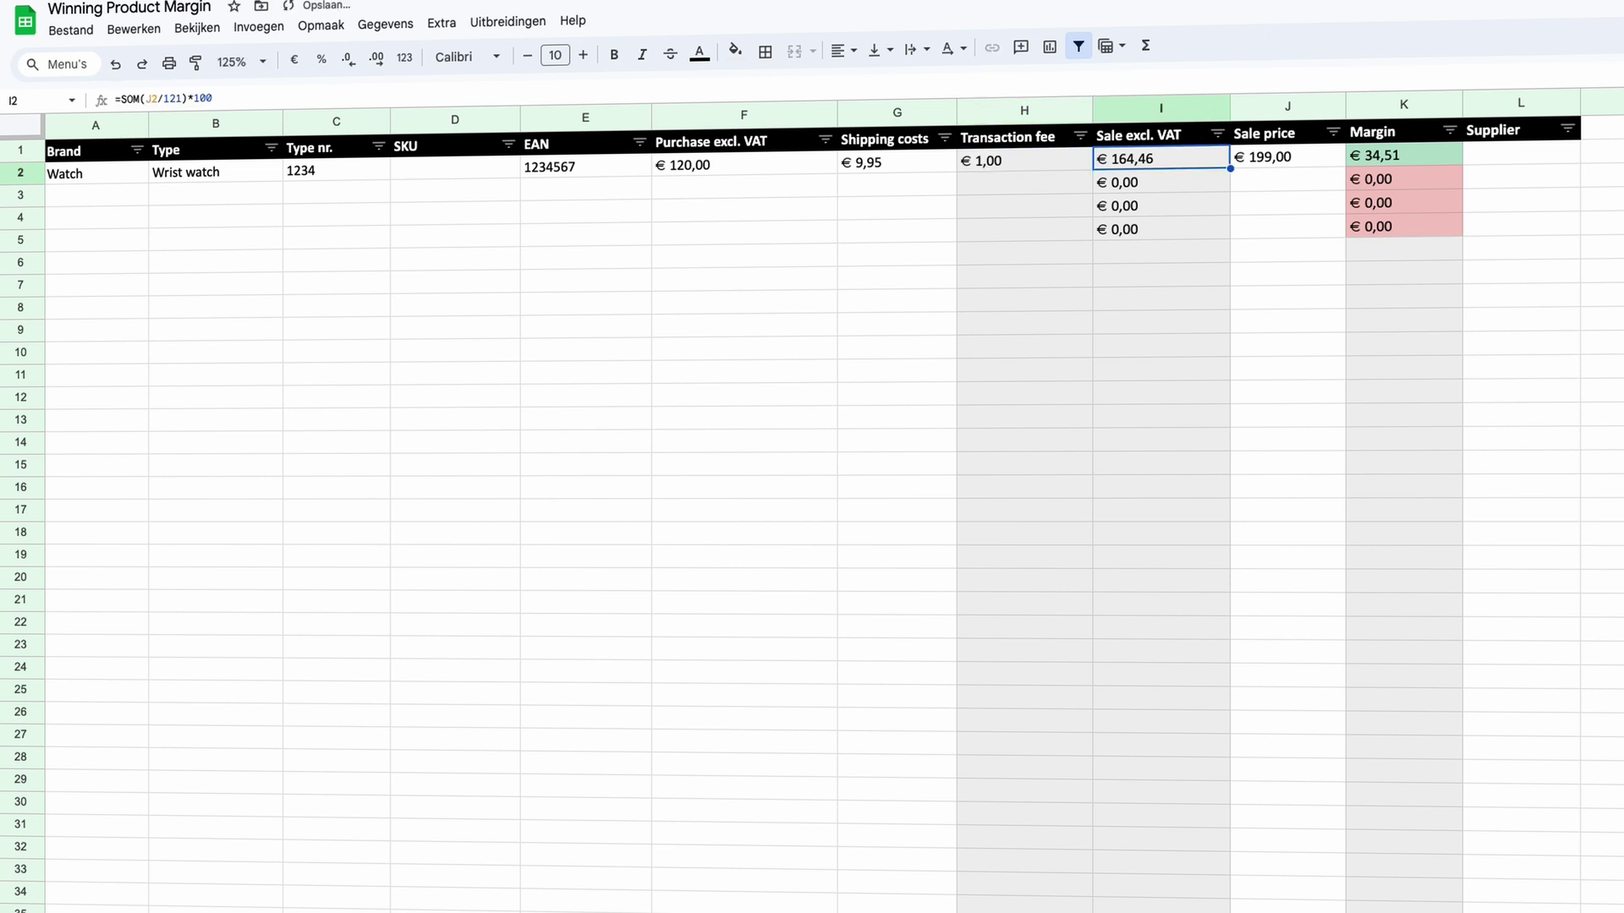
click(998, 160)
key(ctrl+shift+Down)
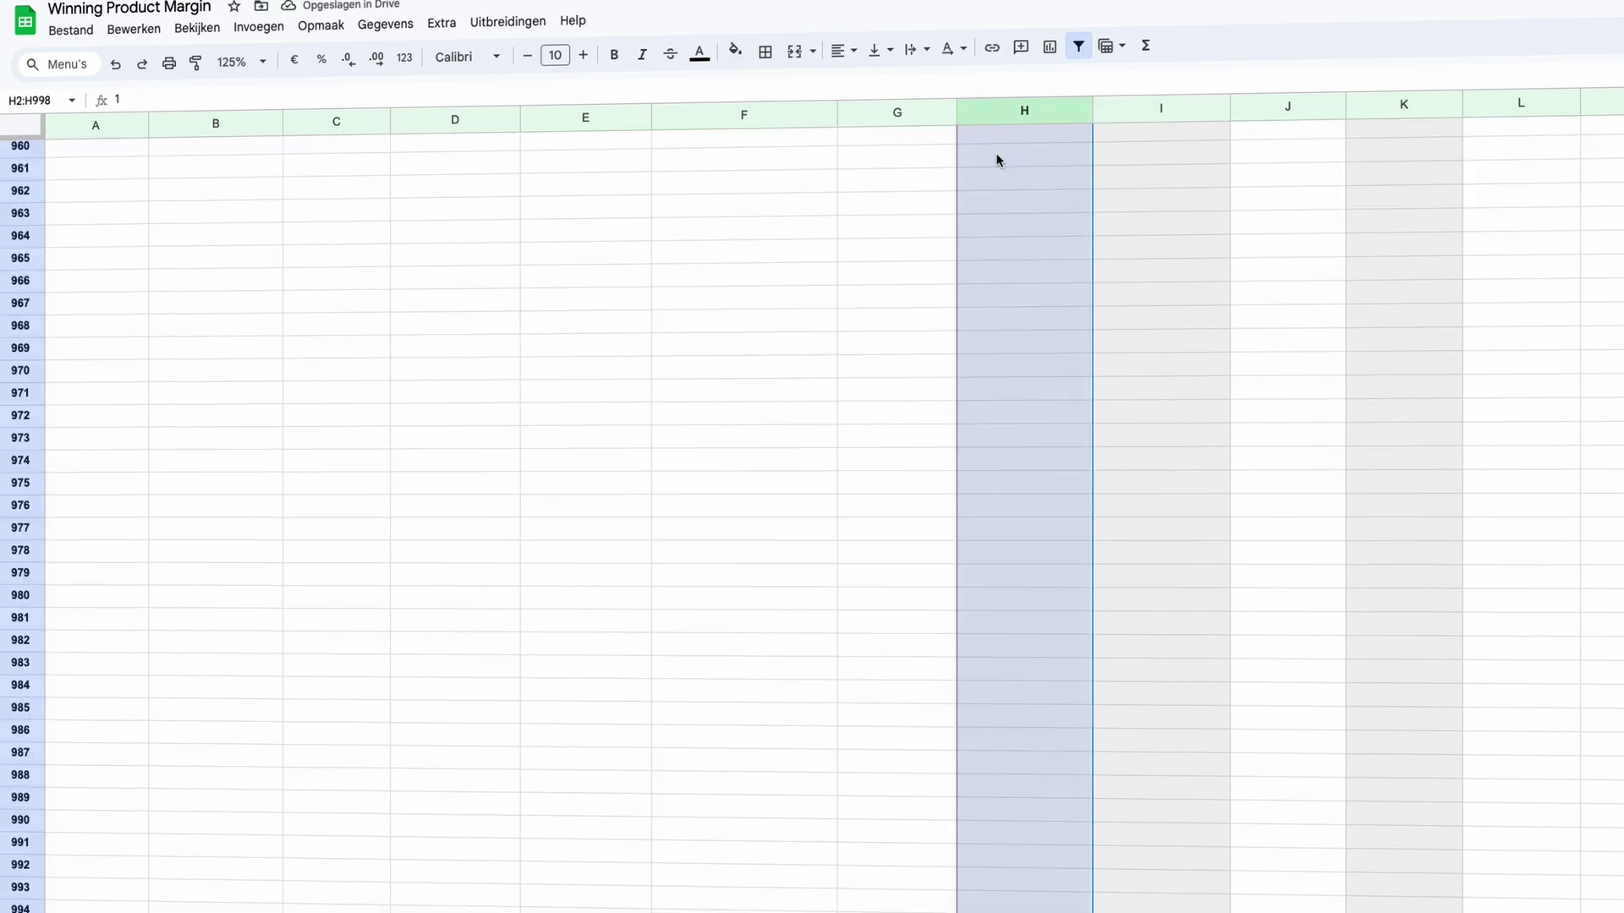
click(735, 51)
click(788, 88)
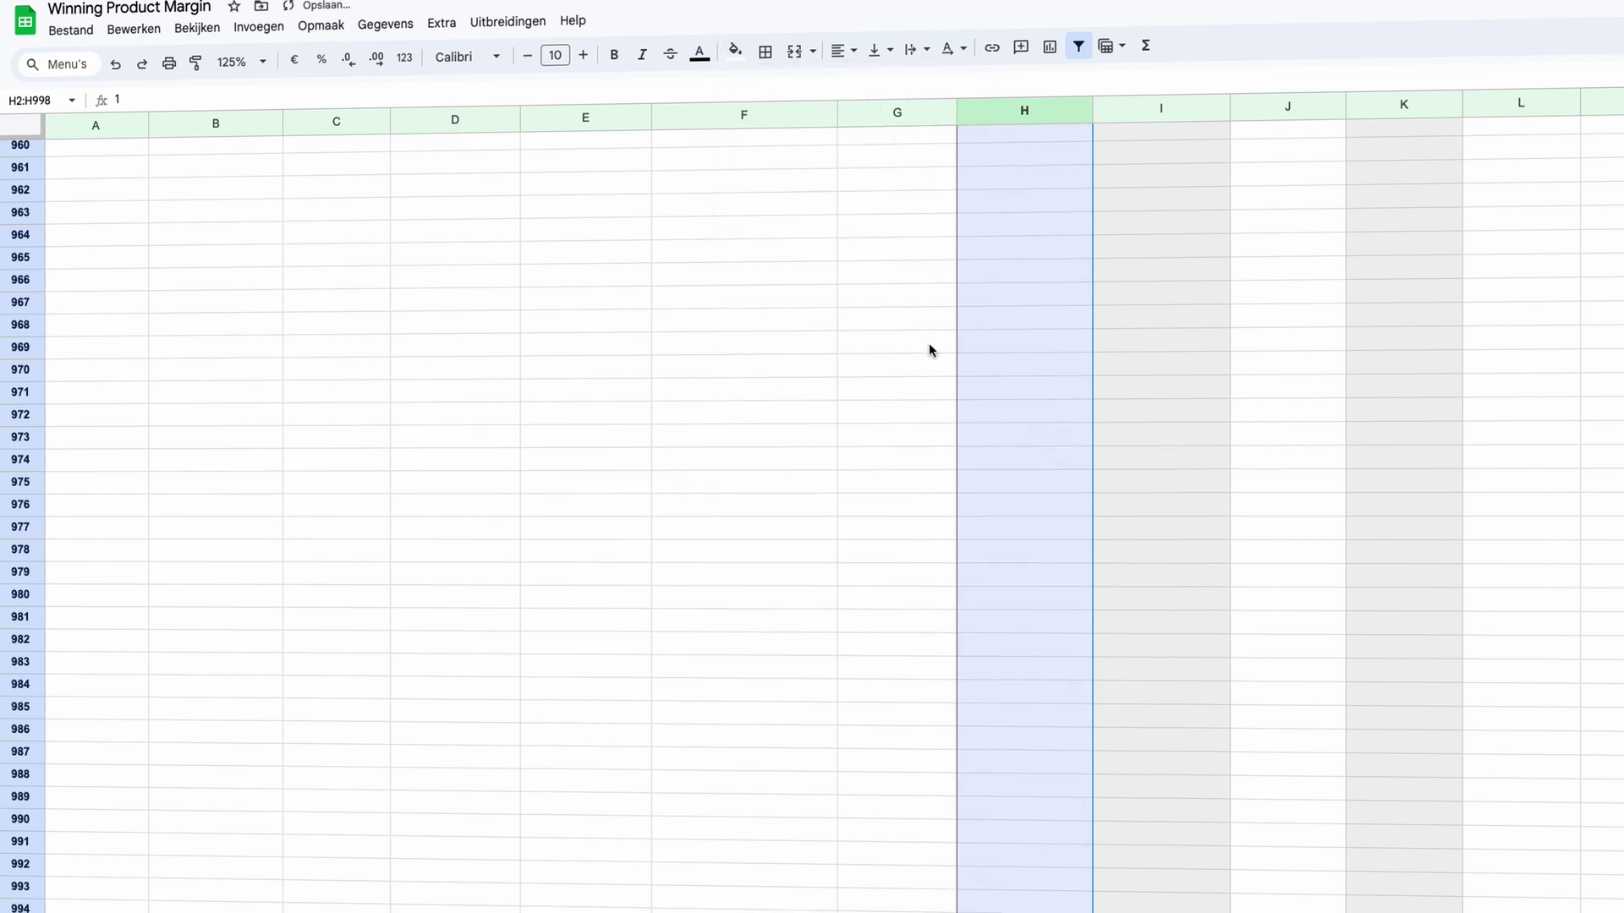
scroll(939, 351, up, 5)
scroll(1000, 373, up, 20)
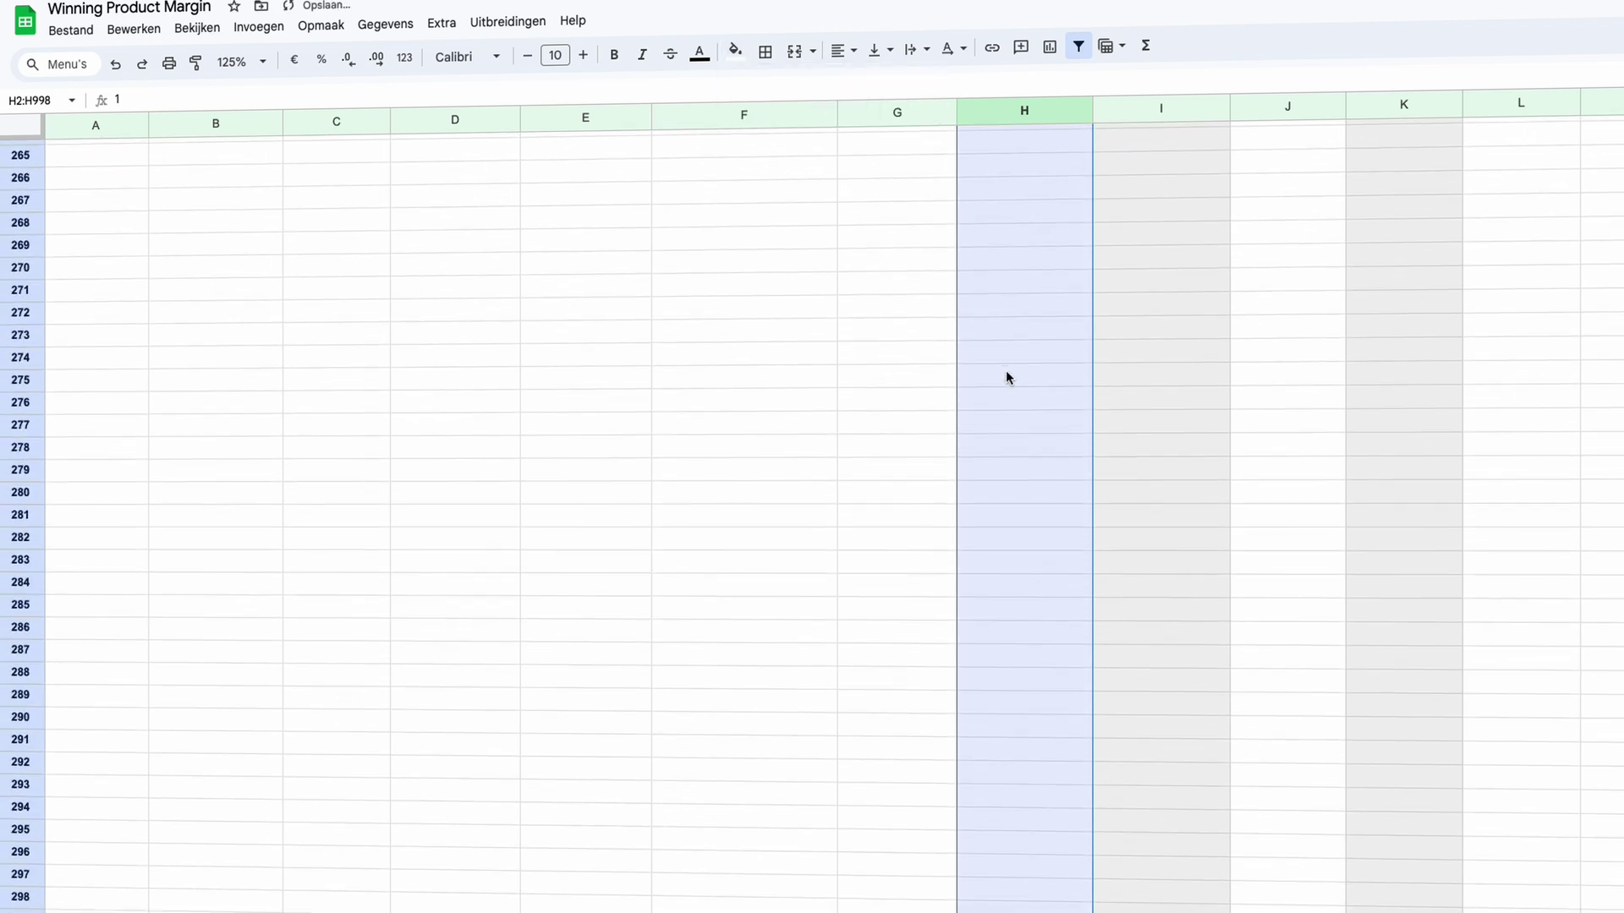
scroll(1002, 376, up, 4)
click(1013, 165)
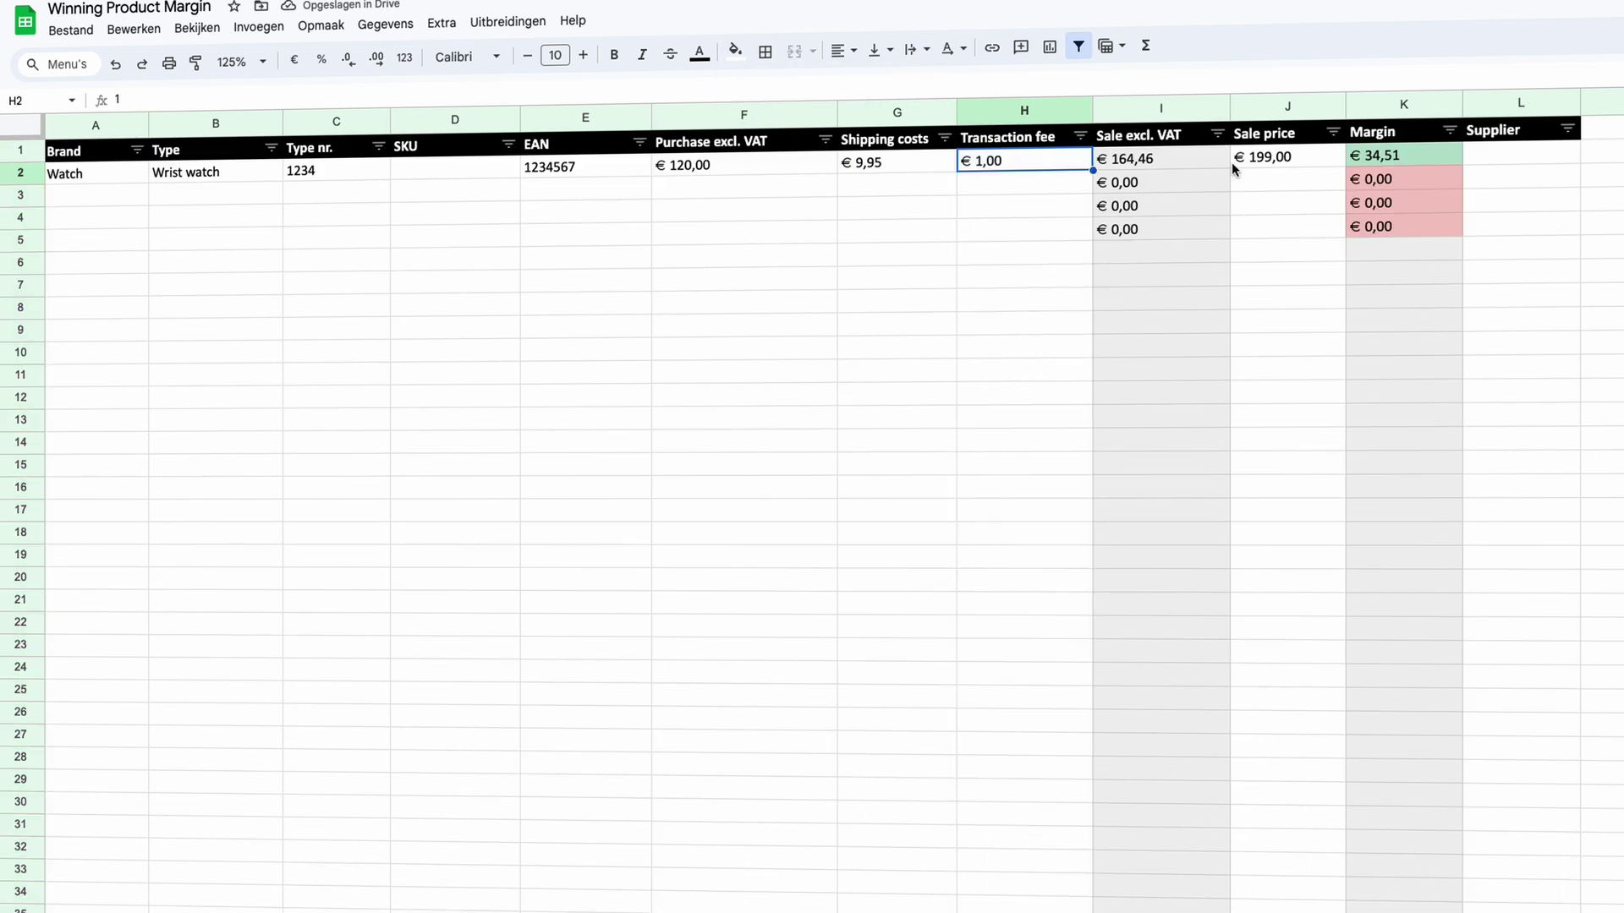
Extend the row 2 Margin formula to subtract the transaction fee, making it =SOM(I2-G2-F2-H2).
click(1303, 159)
click(1387, 157)
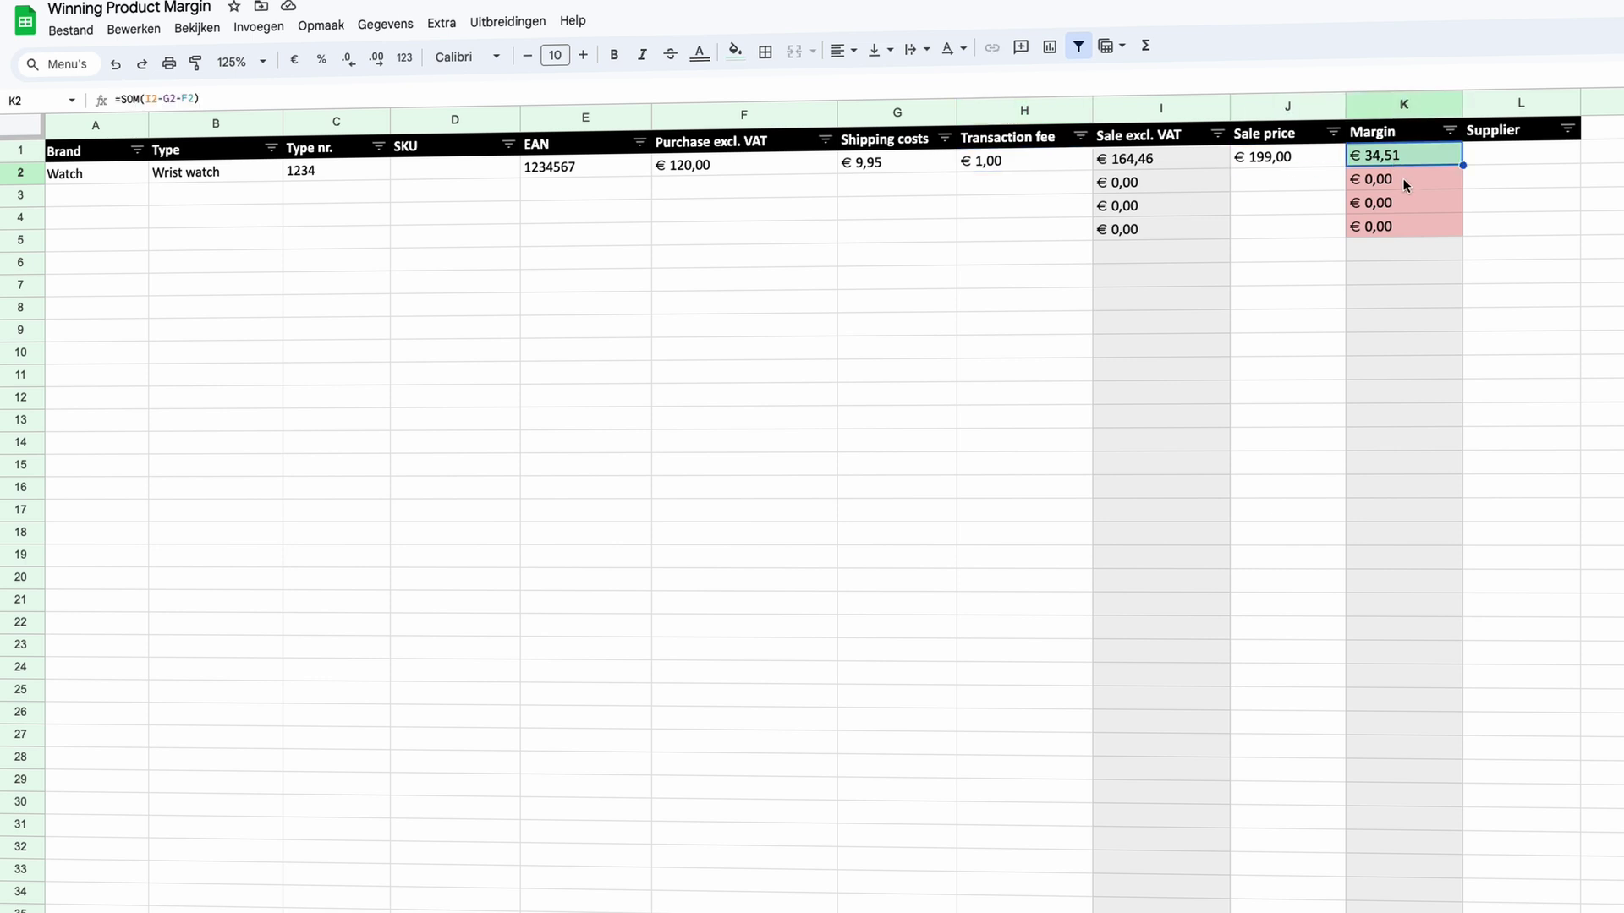
click(193, 98)
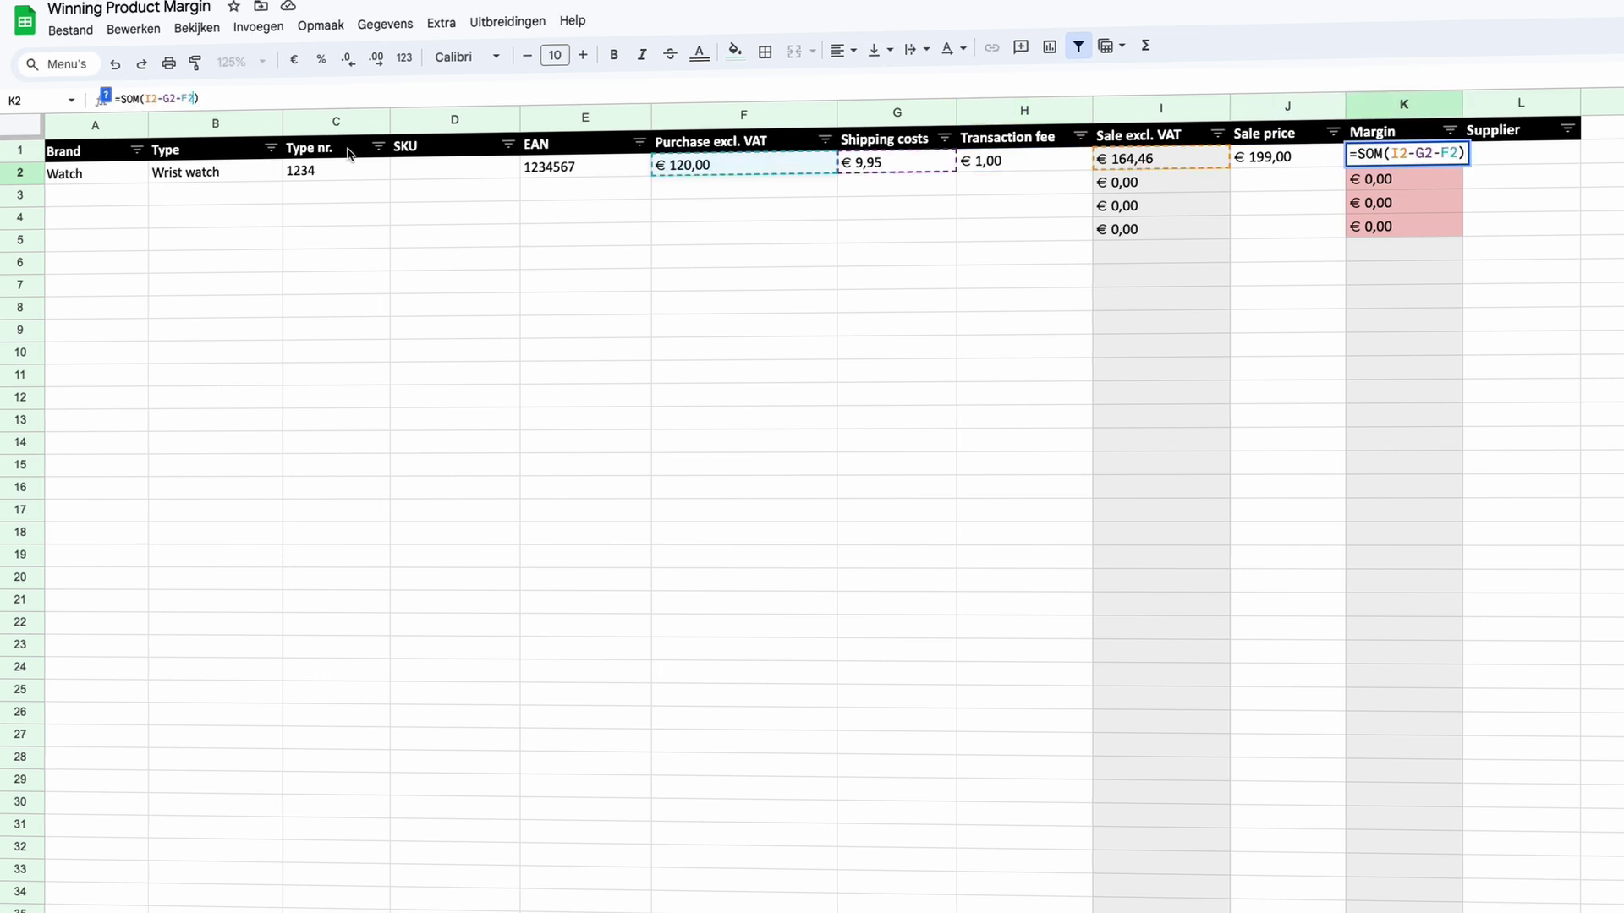
text(-)
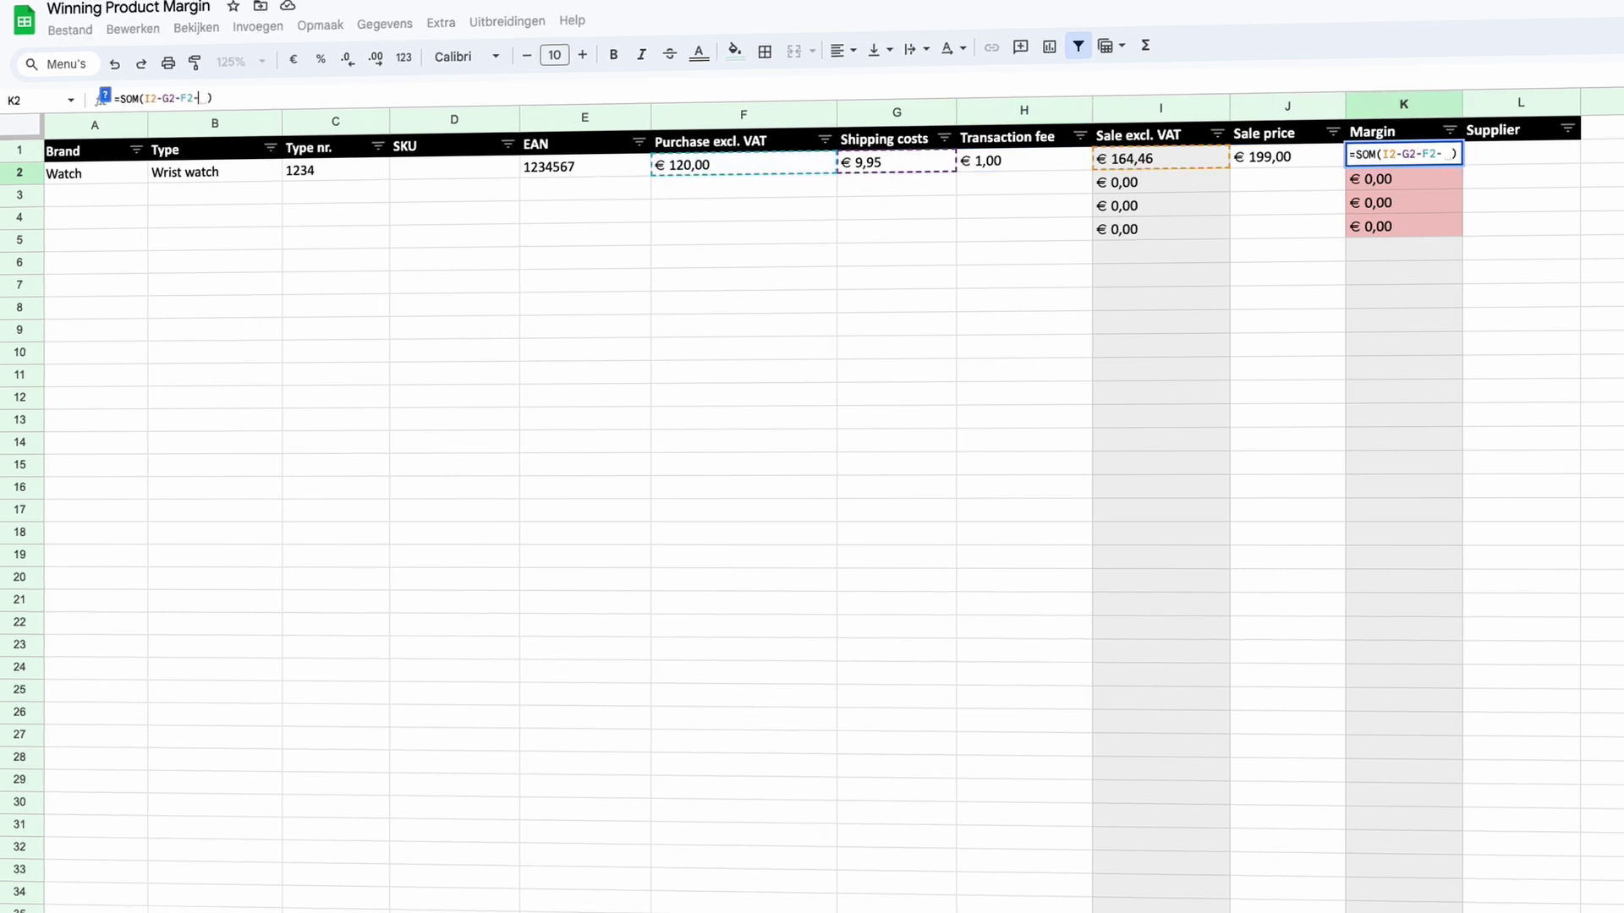
text(H2)
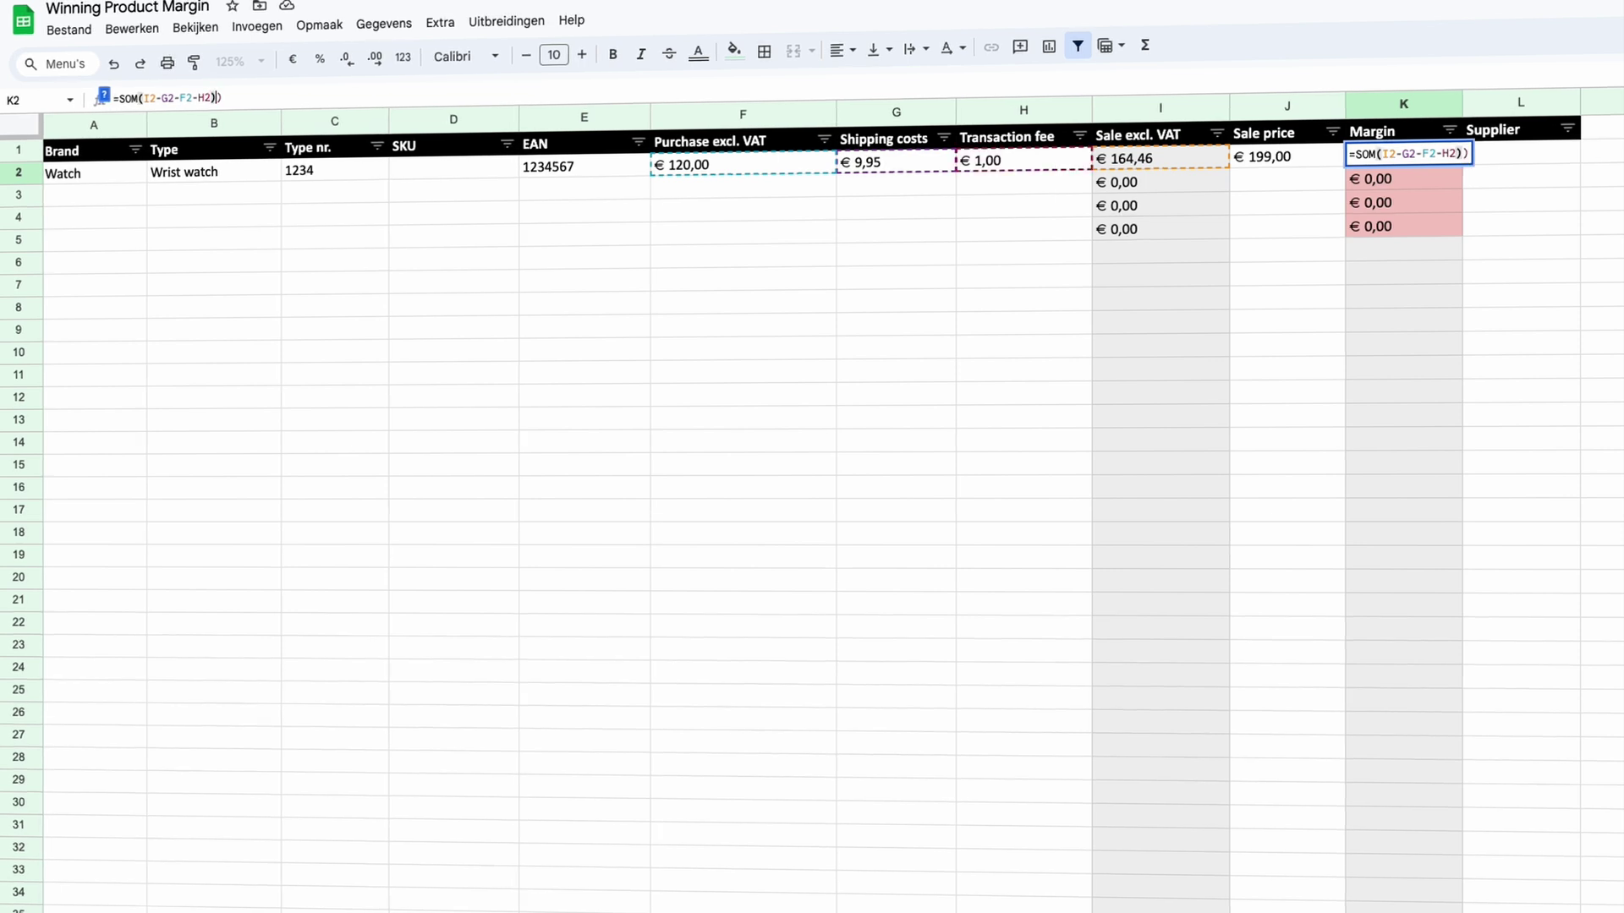
key(Return)
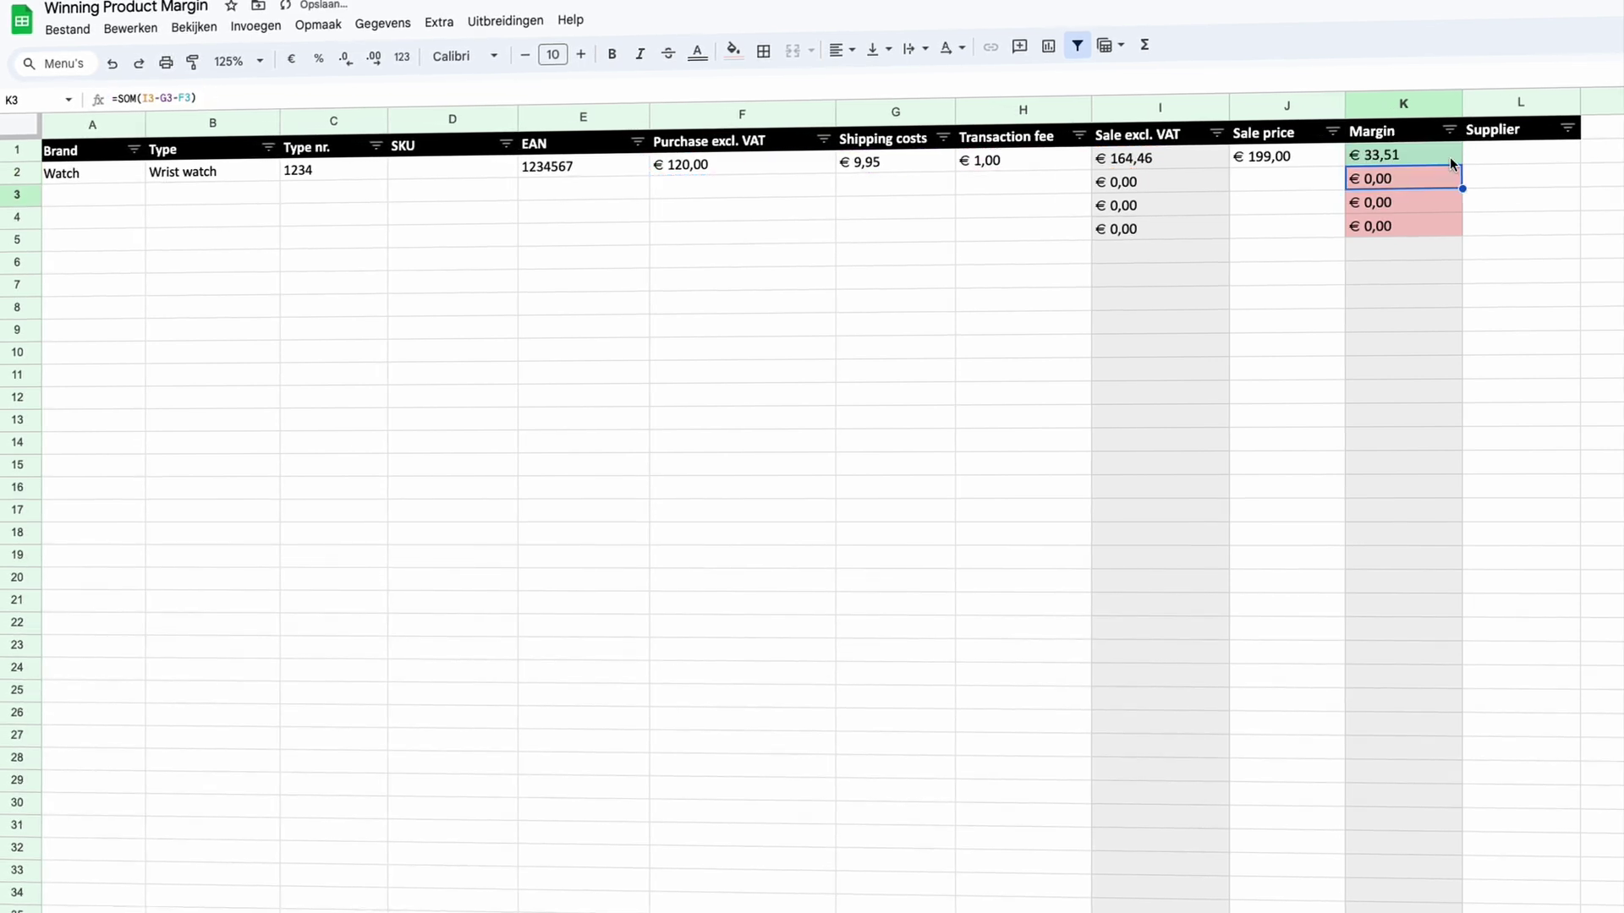
click(1384, 156)
click(1011, 167)
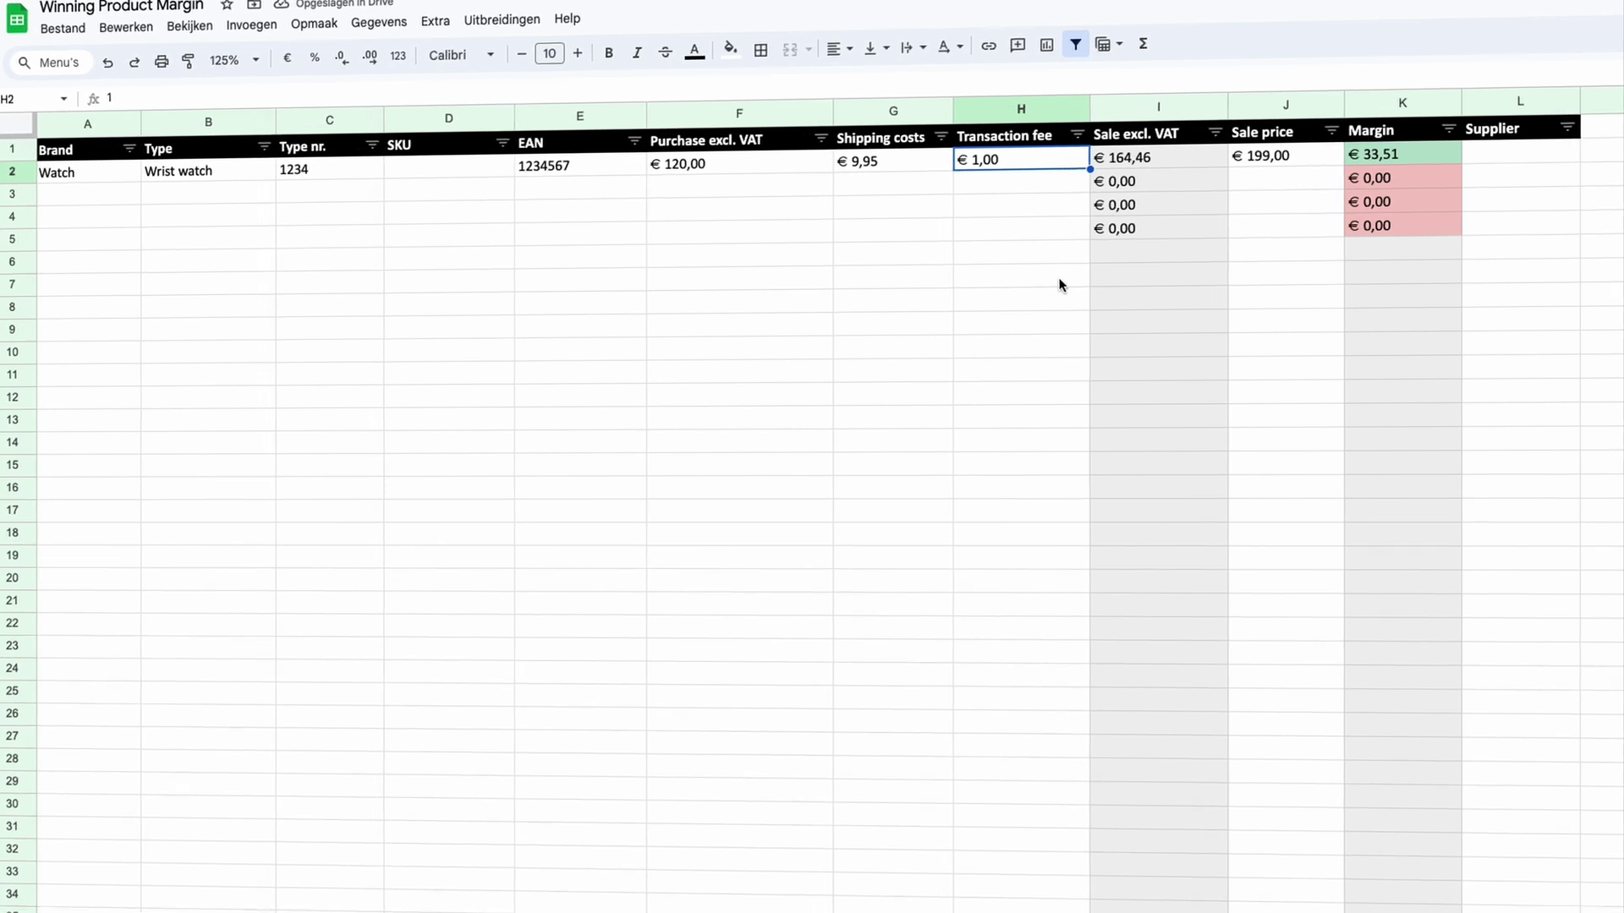
Fill the row 2 Margin formula down through K5 and accept the suggested version =SOM(I2-$G$2-$F$2-H2).
click(1429, 161)
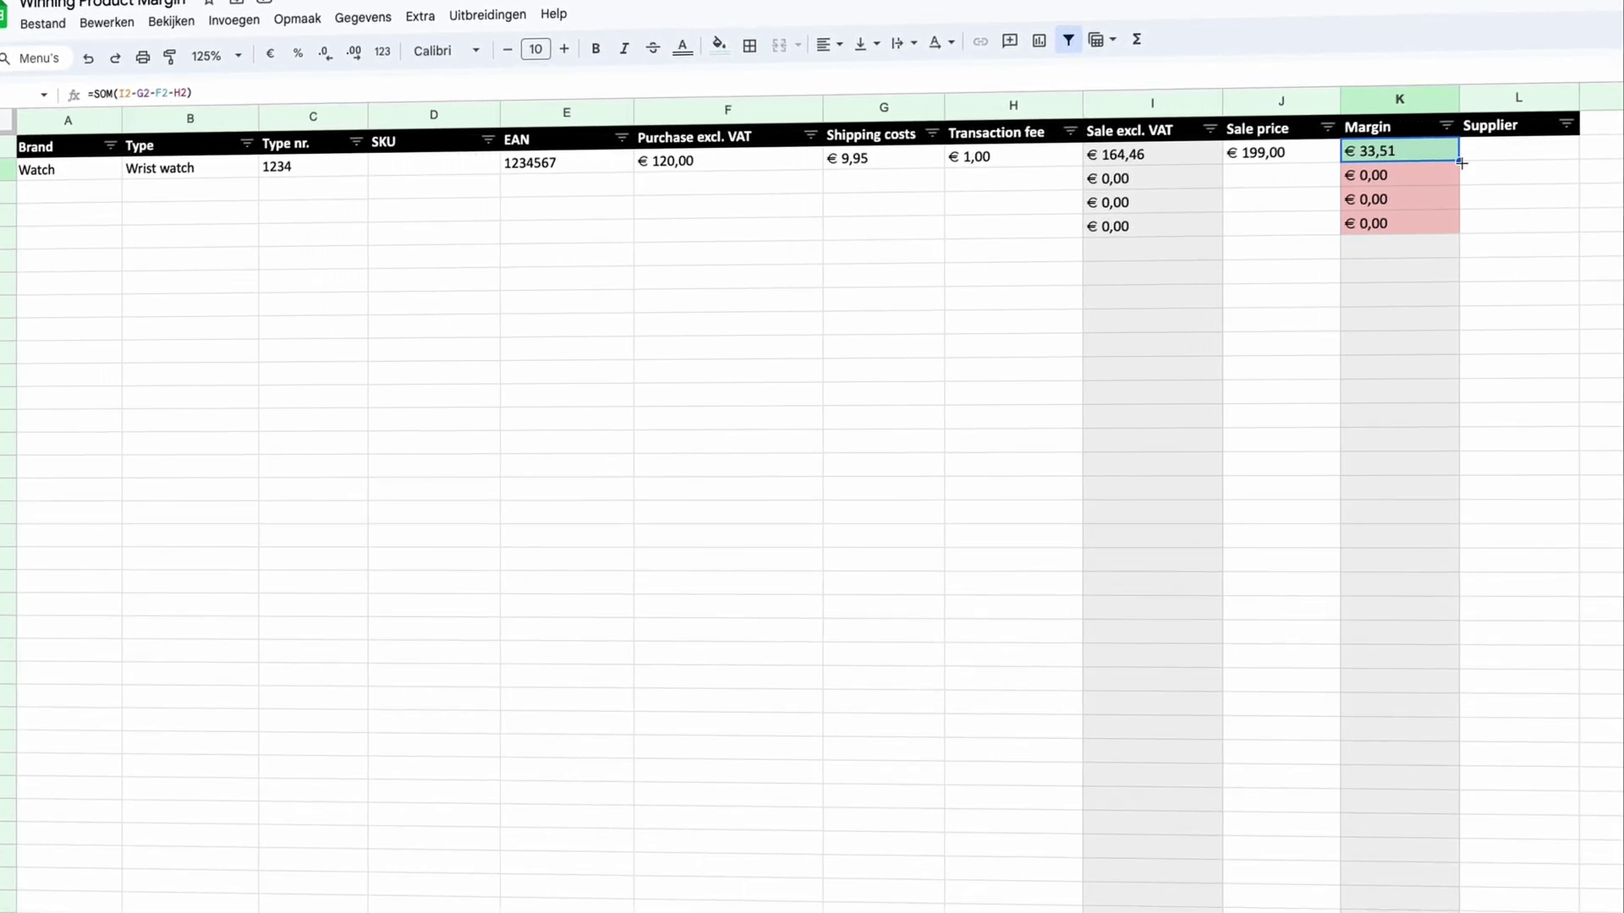
drag(1461, 162, 1462, 225)
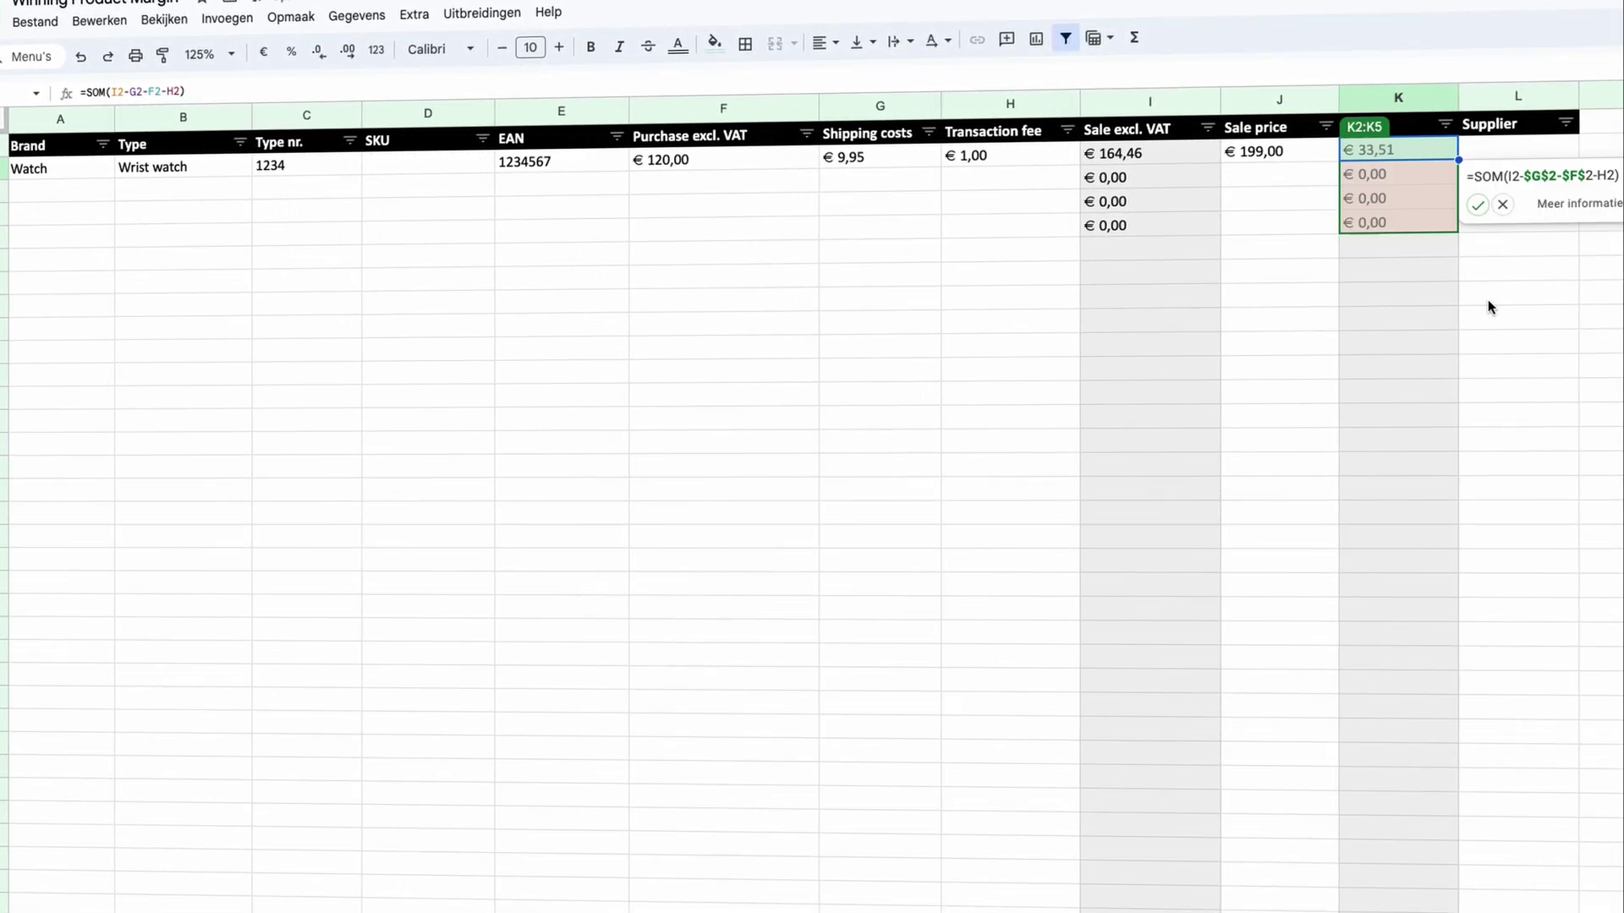
click(1494, 353)
click(1477, 206)
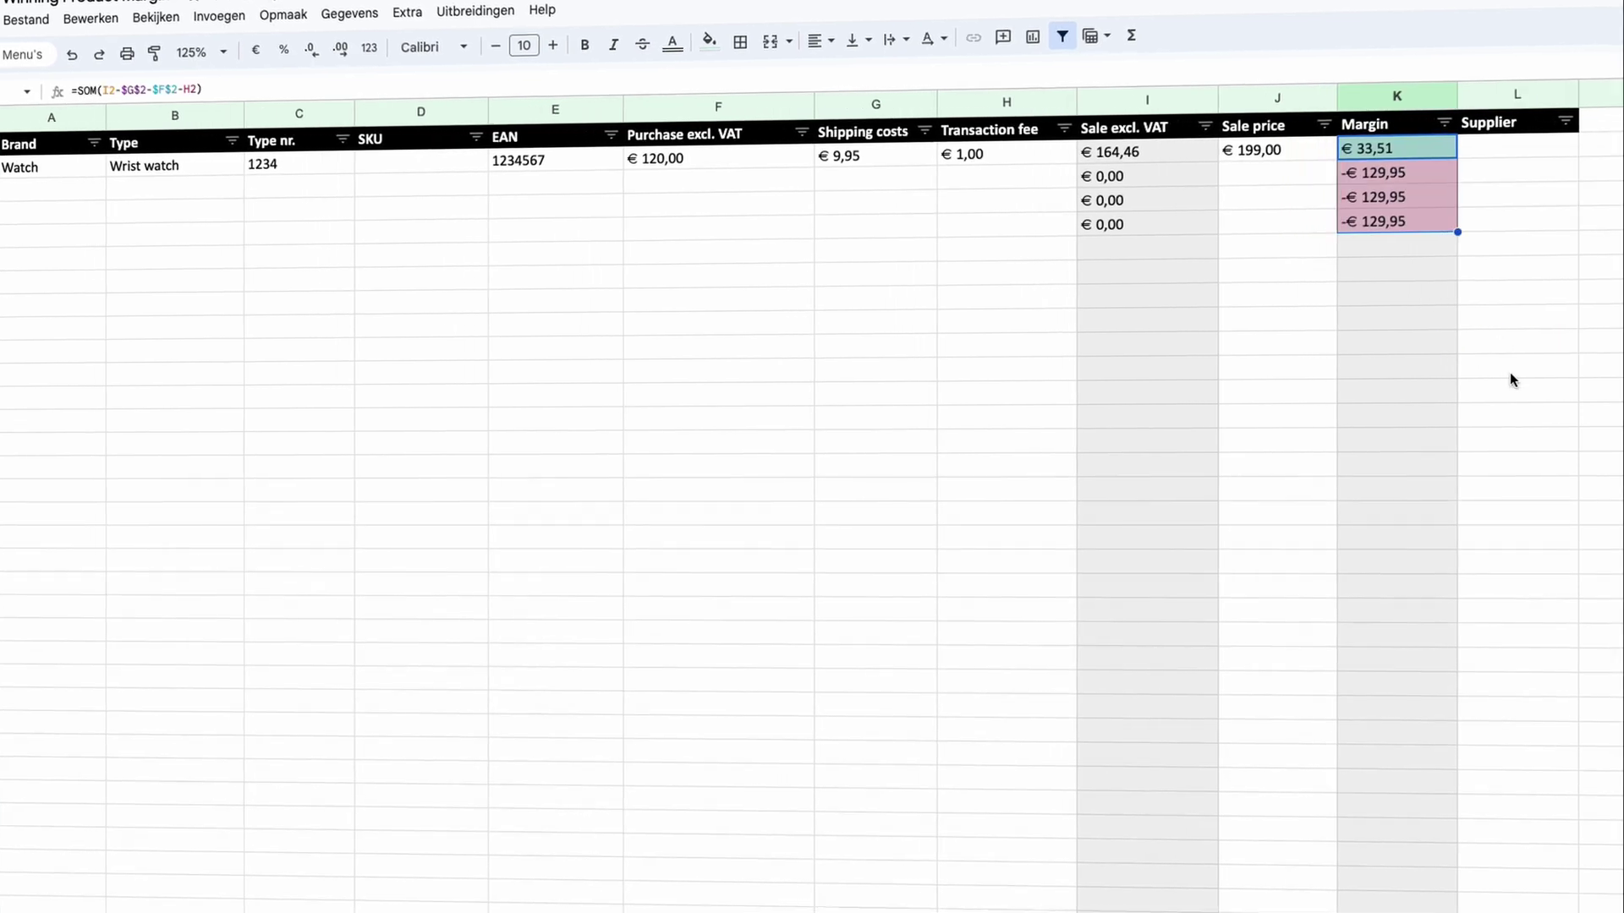
click(1443, 274)
click(1371, 173)
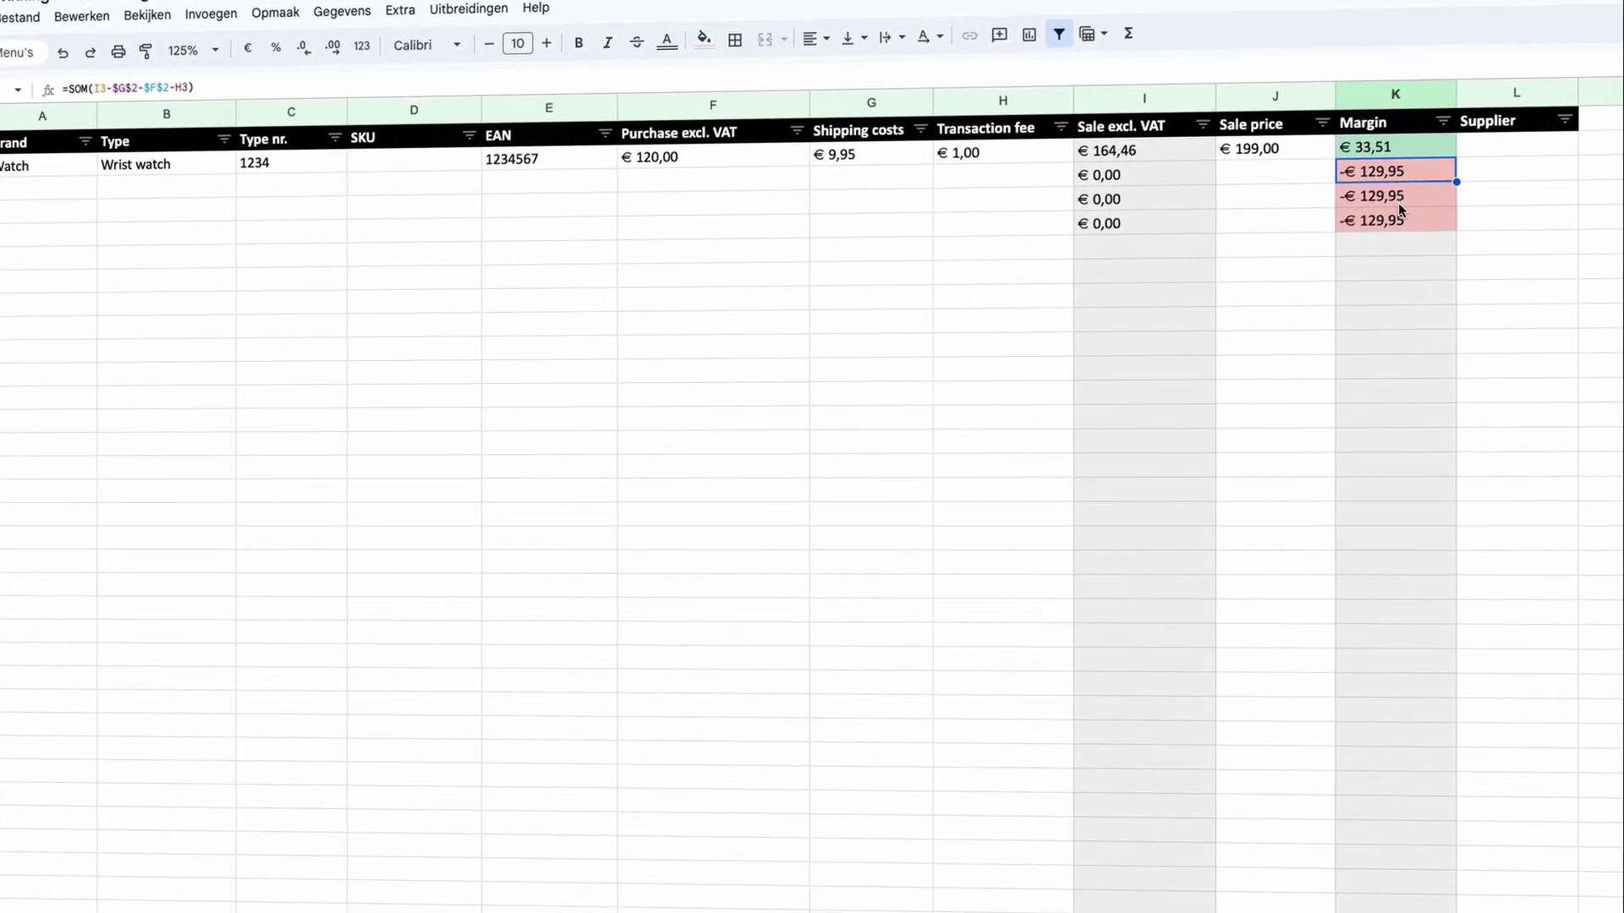
click(1389, 227)
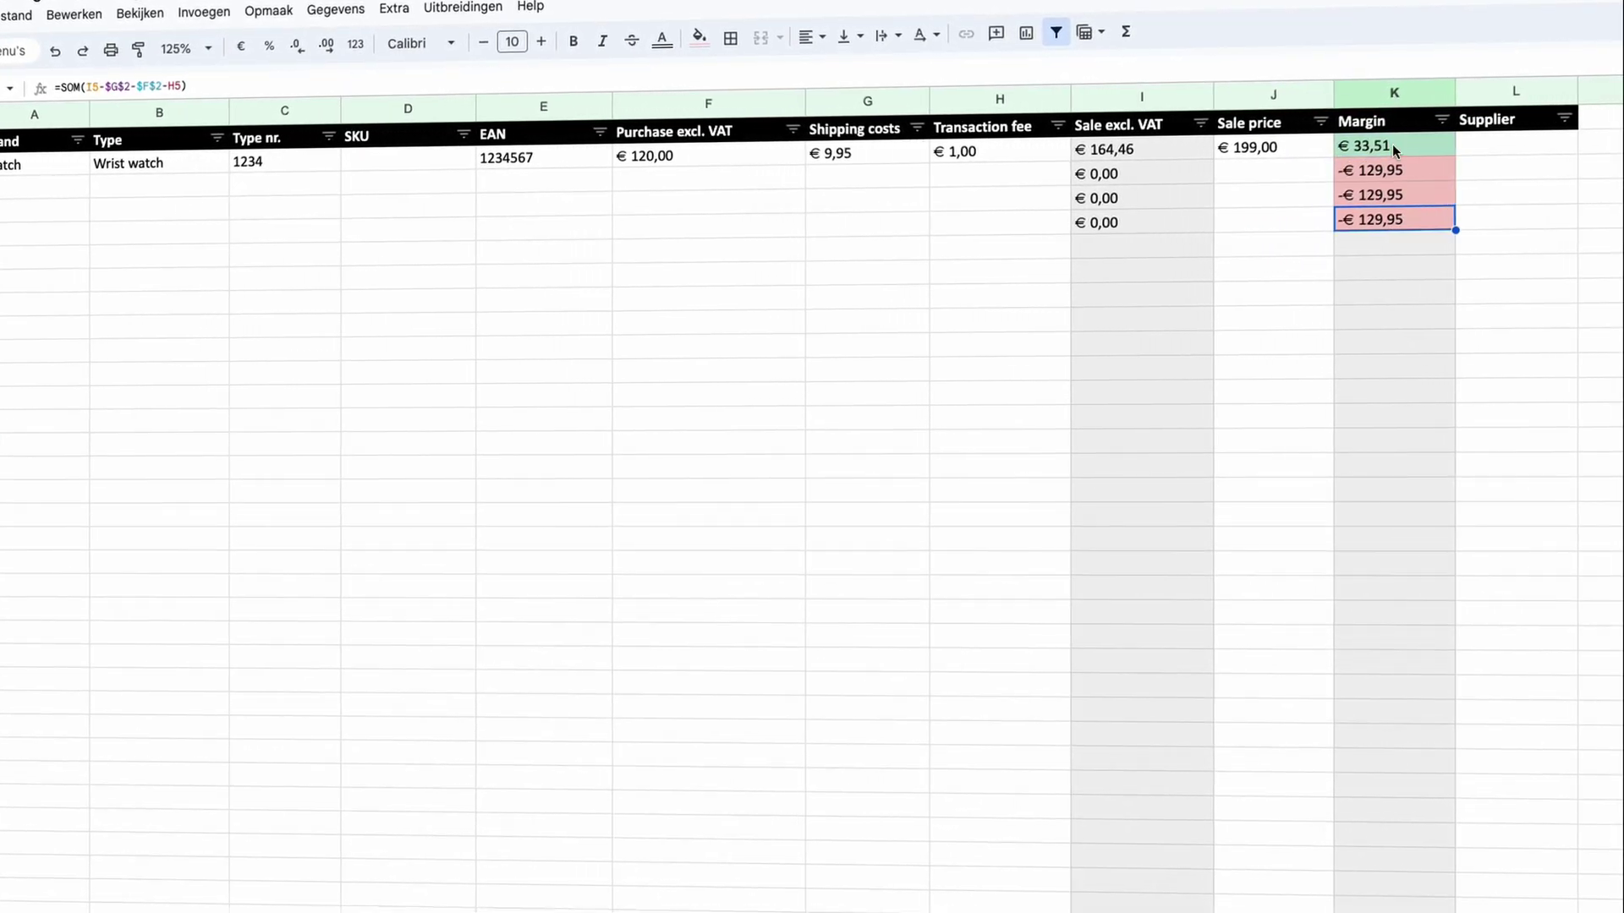
Restore relative references in the Margin formulas down through K5 and review the row 2 version, =SOM(I2-G2-F2-H2).
click(1392, 145)
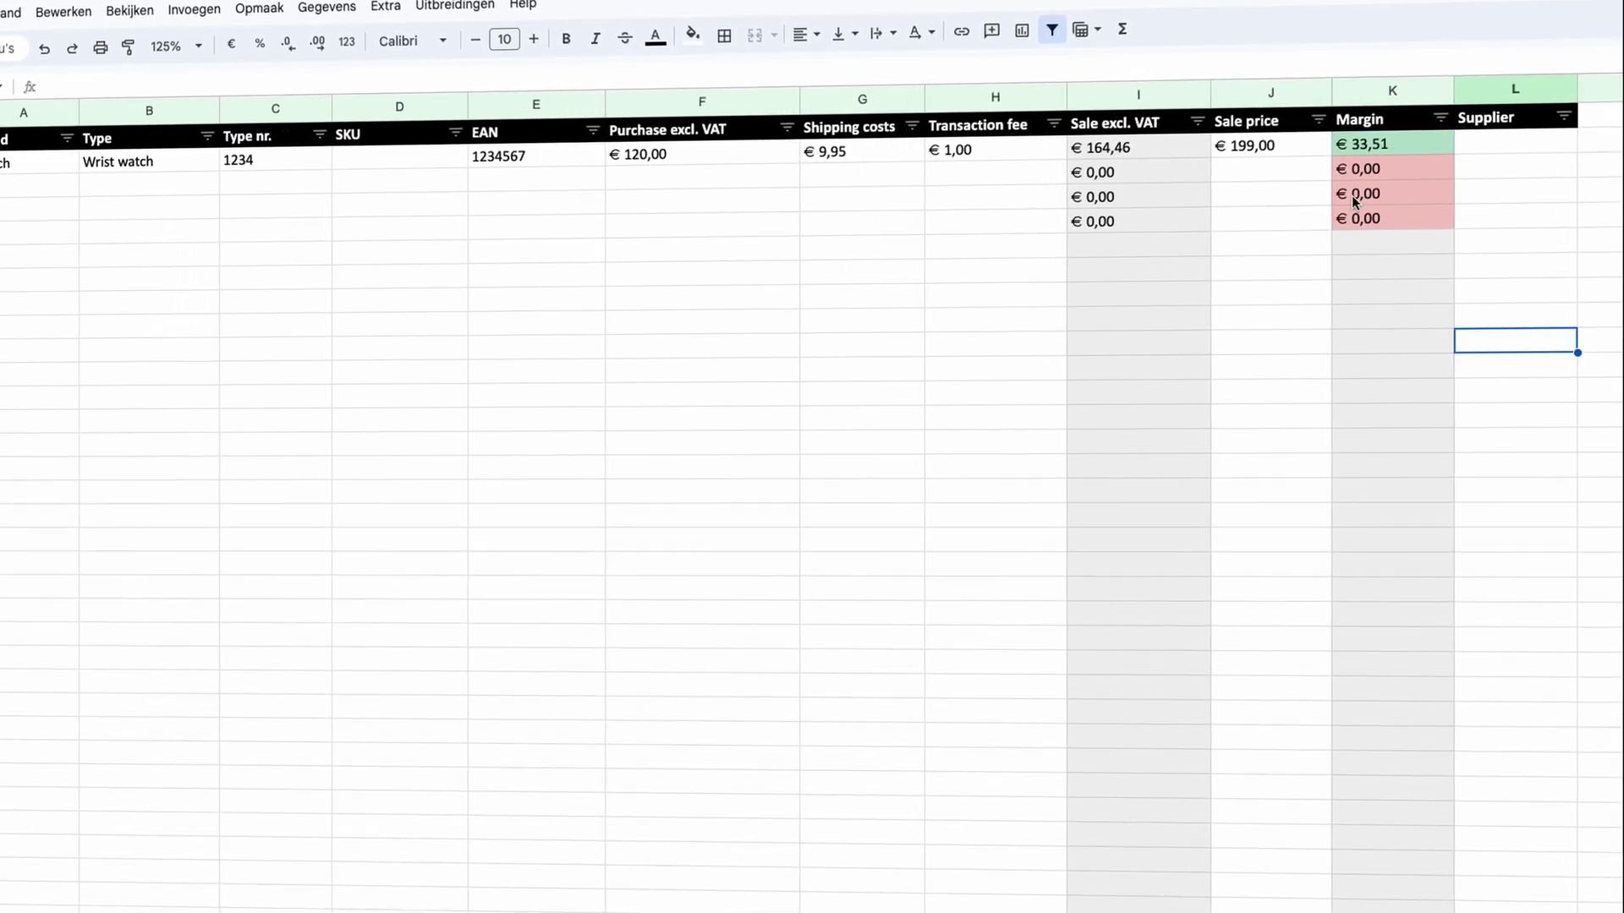
click(1383, 149)
click(116, 82)
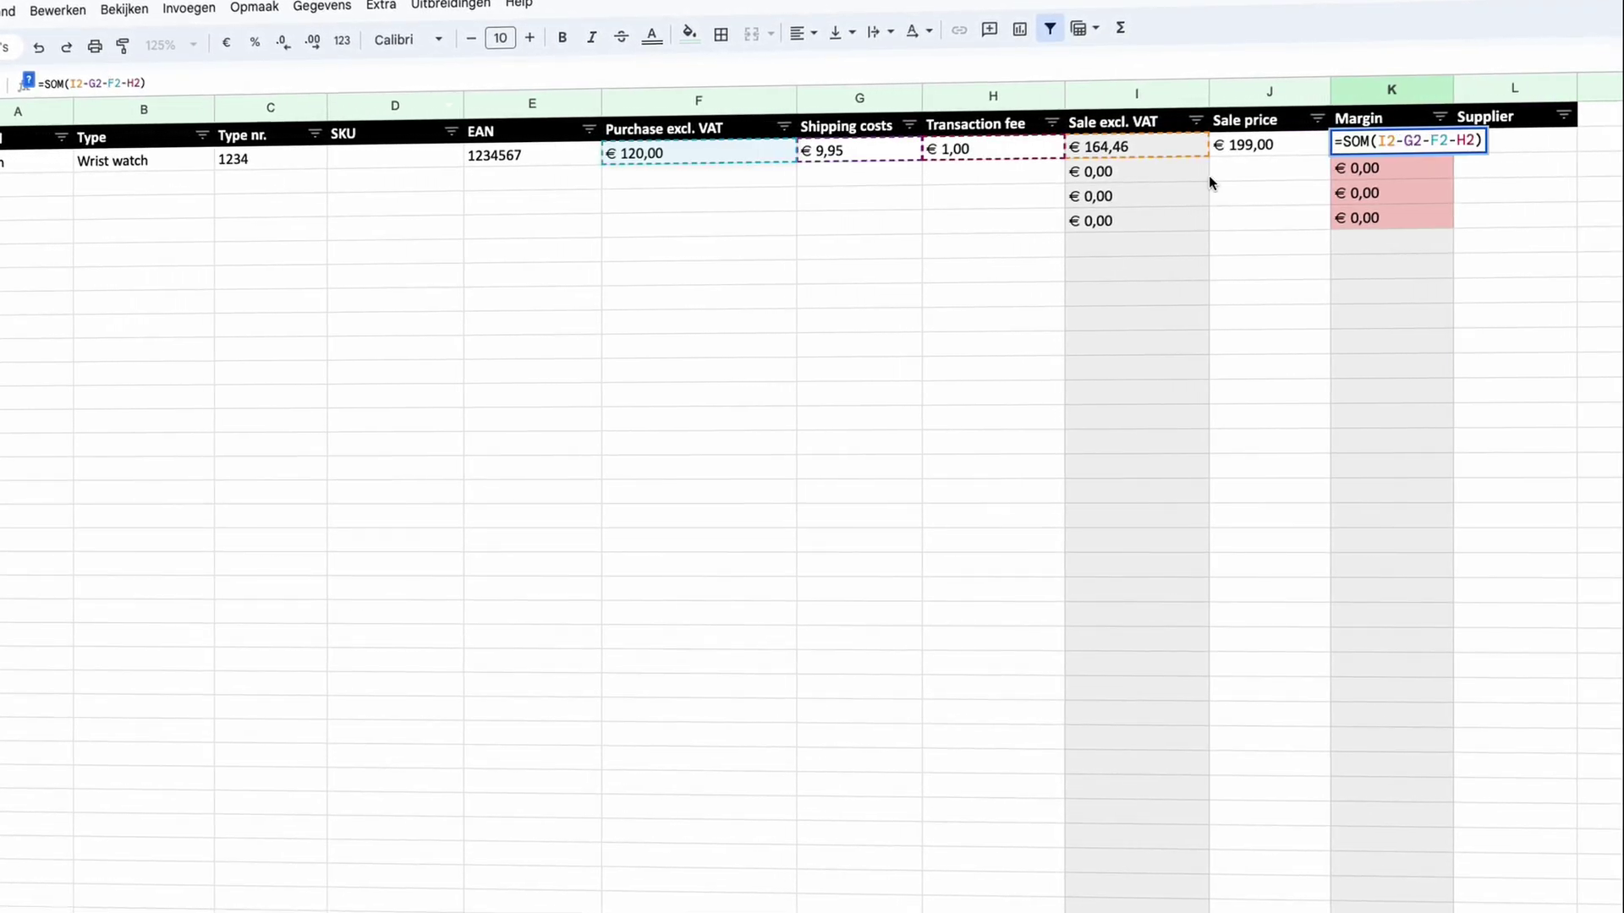
key(Return)
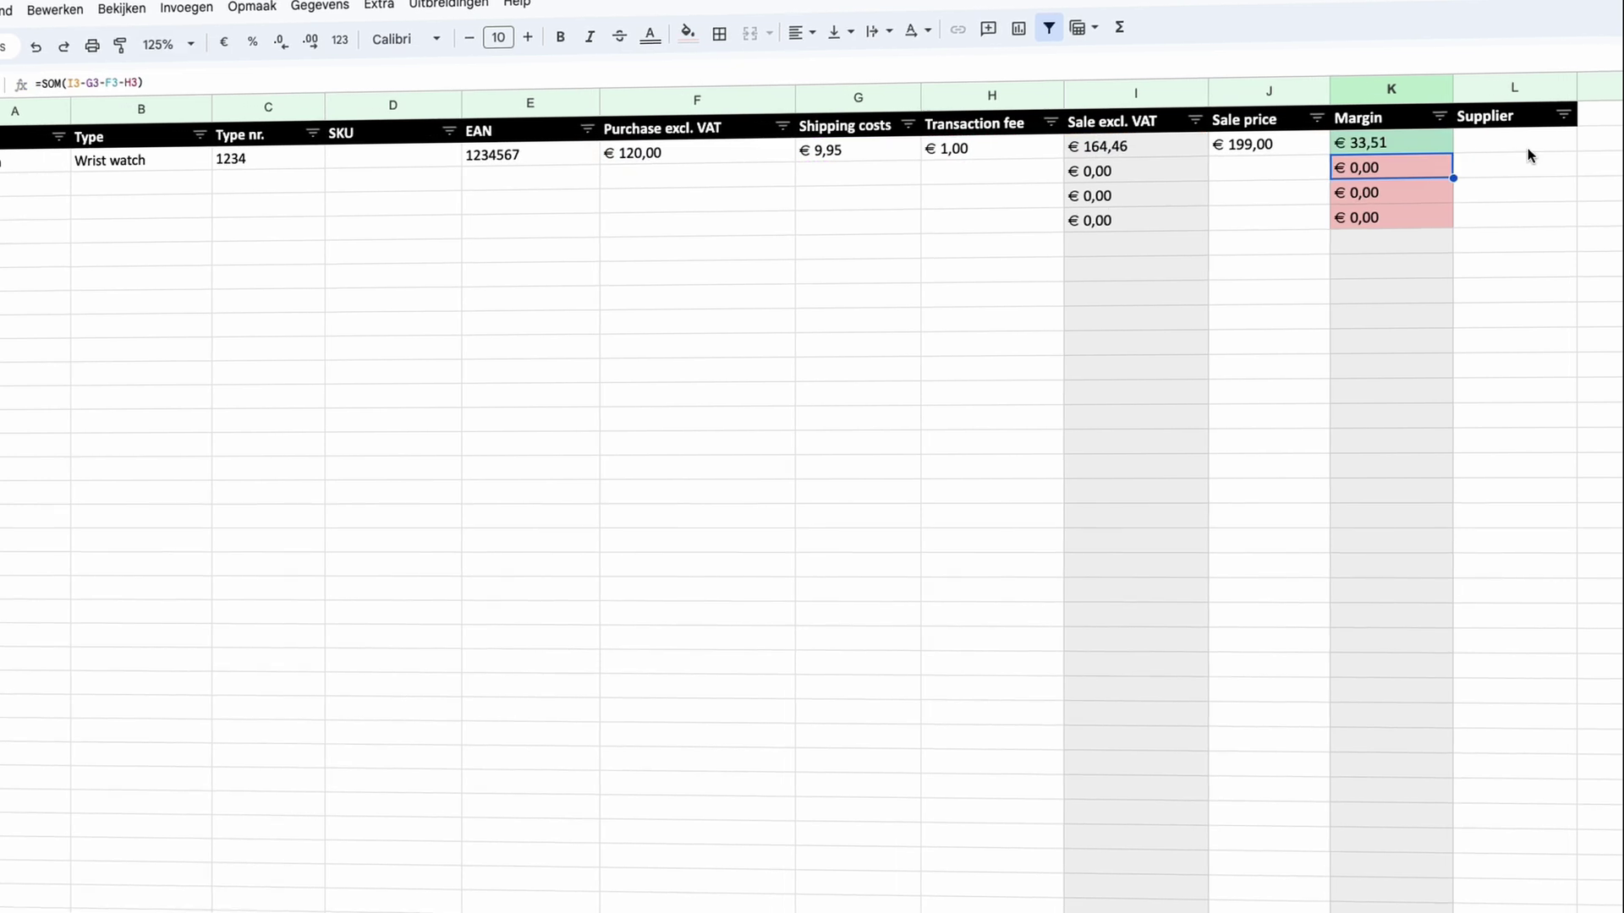
Lock the column references in the row 2 Margin formula, making it =SOM($I2-$G2-$F2-$H2).
click(1384, 128)
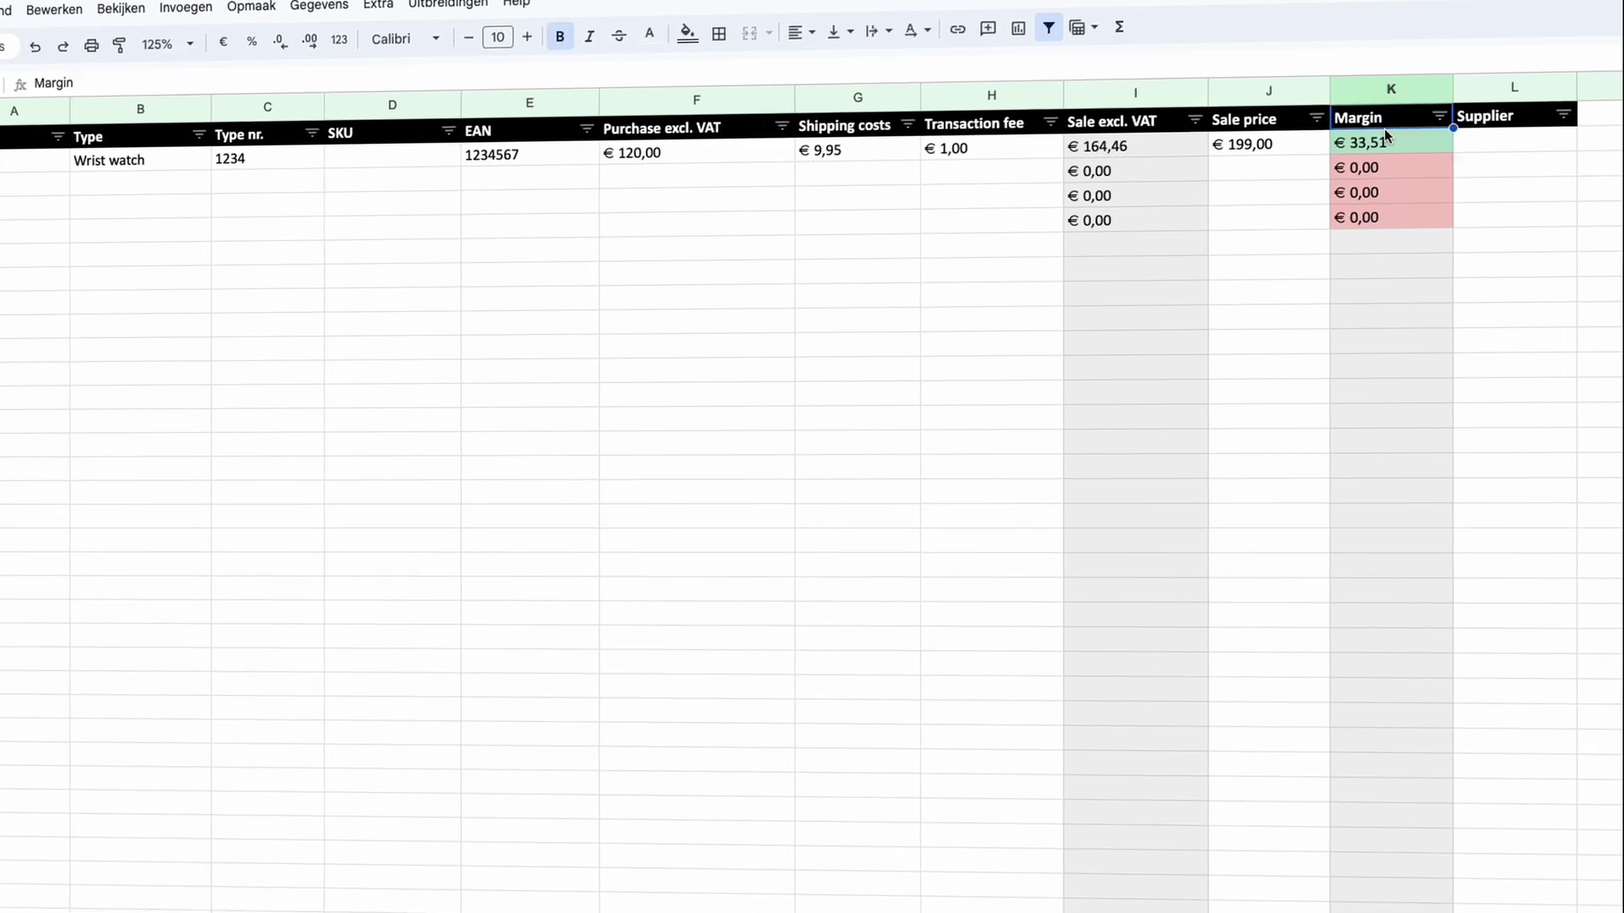
key(Down)
click(63, 82)
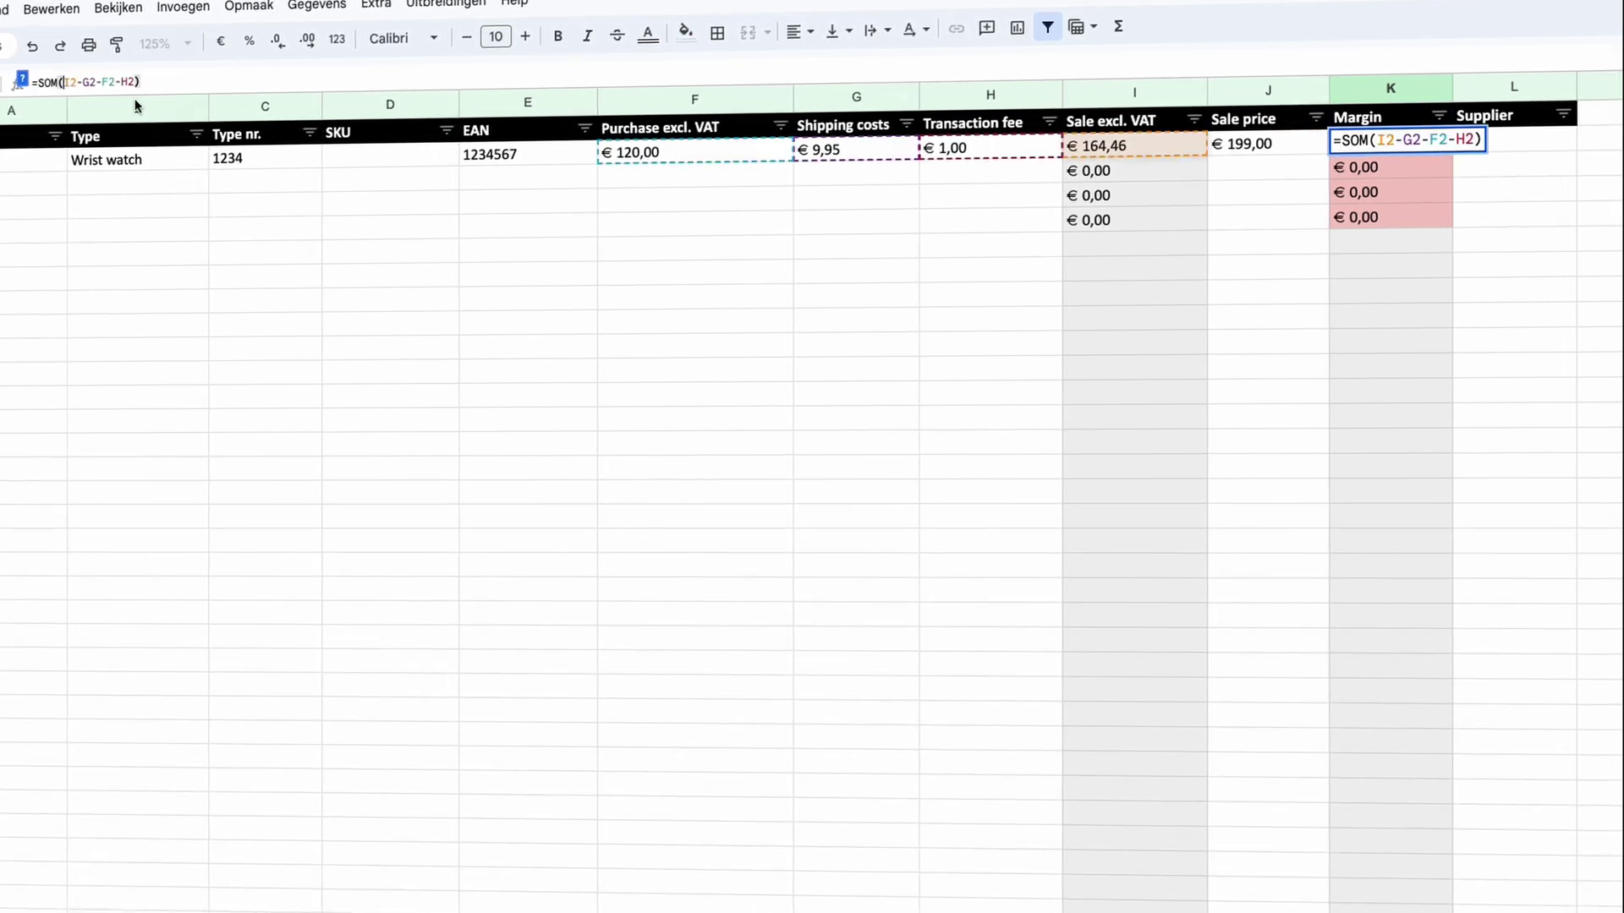
text($)
key(Right)
key(Right)
key(Right)
text($)
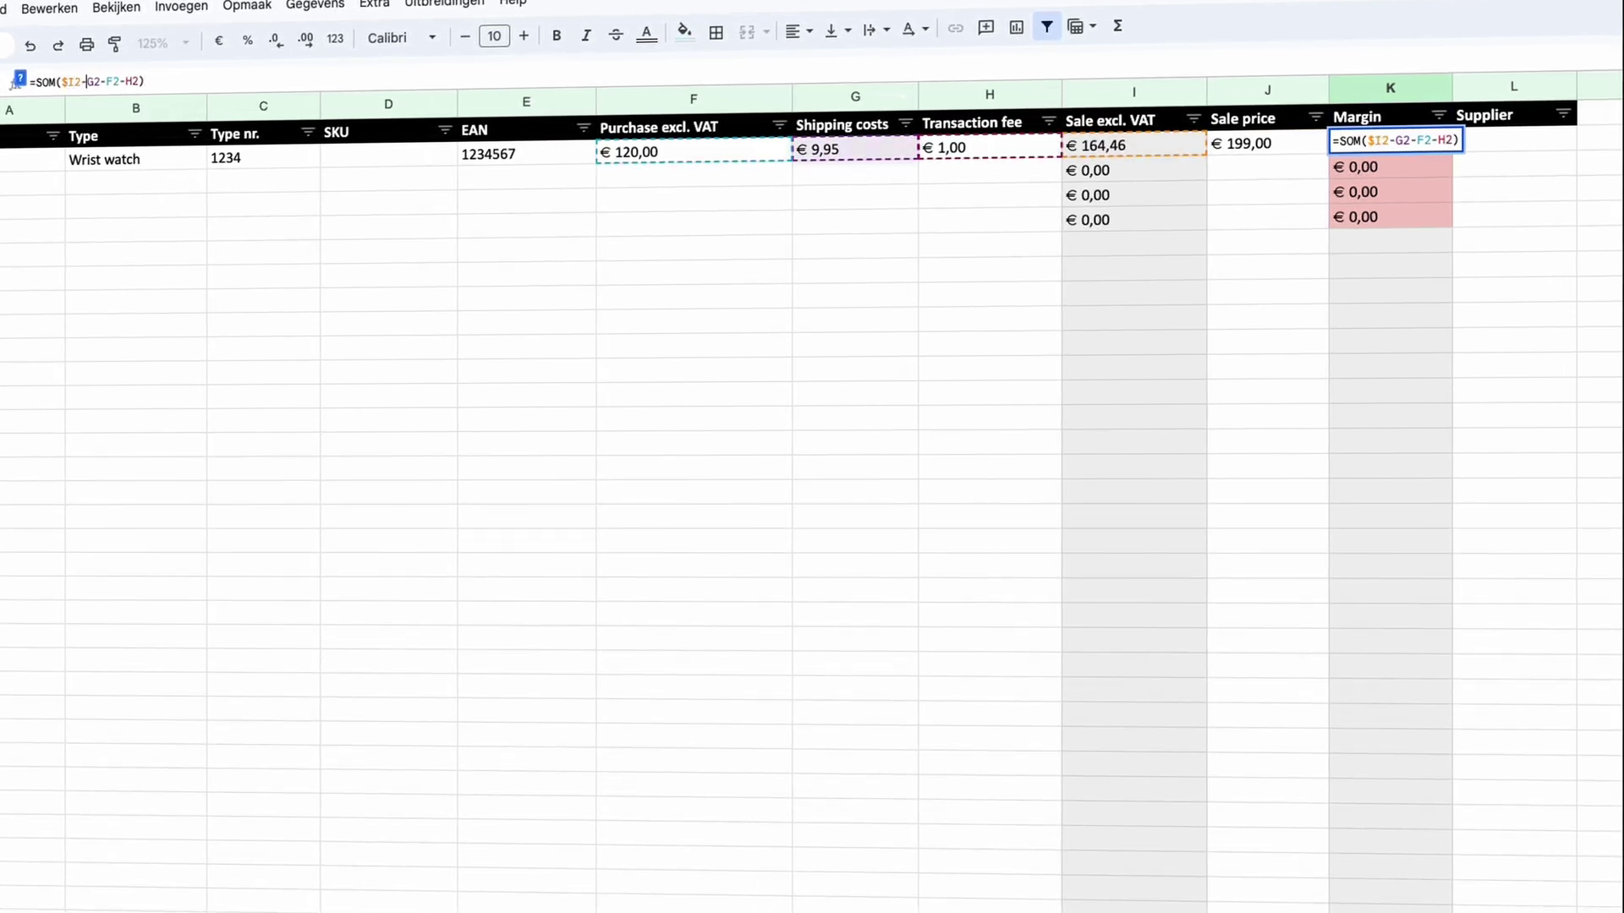
key(Right)
key(Right)
key(Right)
key(Right)
key(Right)
text($)
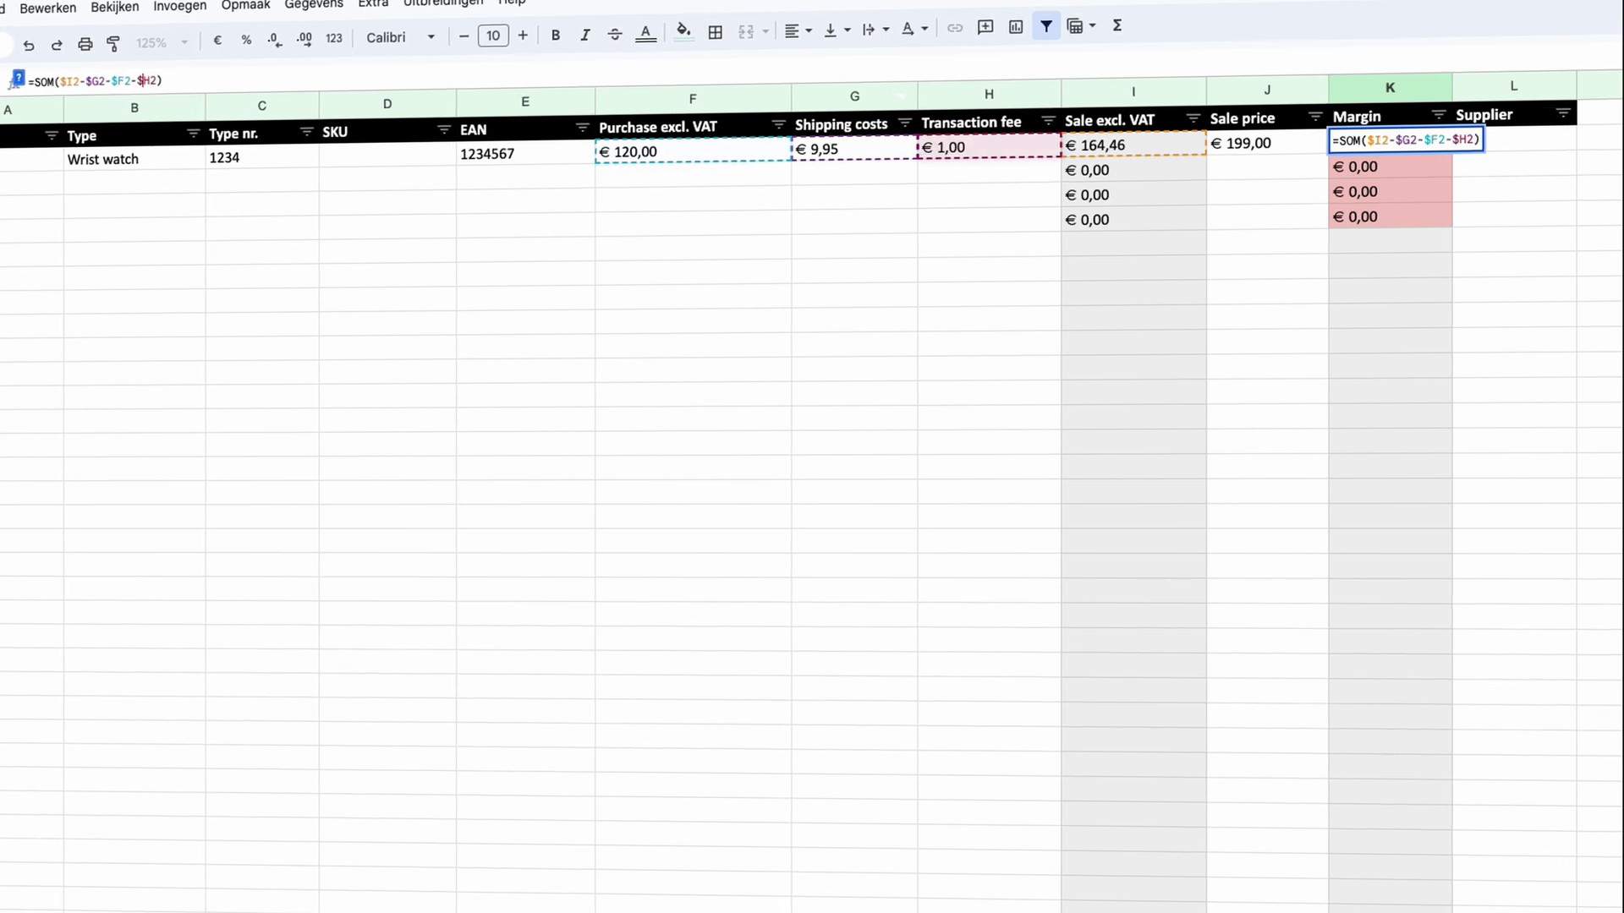
key(Return)
Fill the column-locked row 2 Margin formula down through K5 and check the copied formulas.
click(1426, 145)
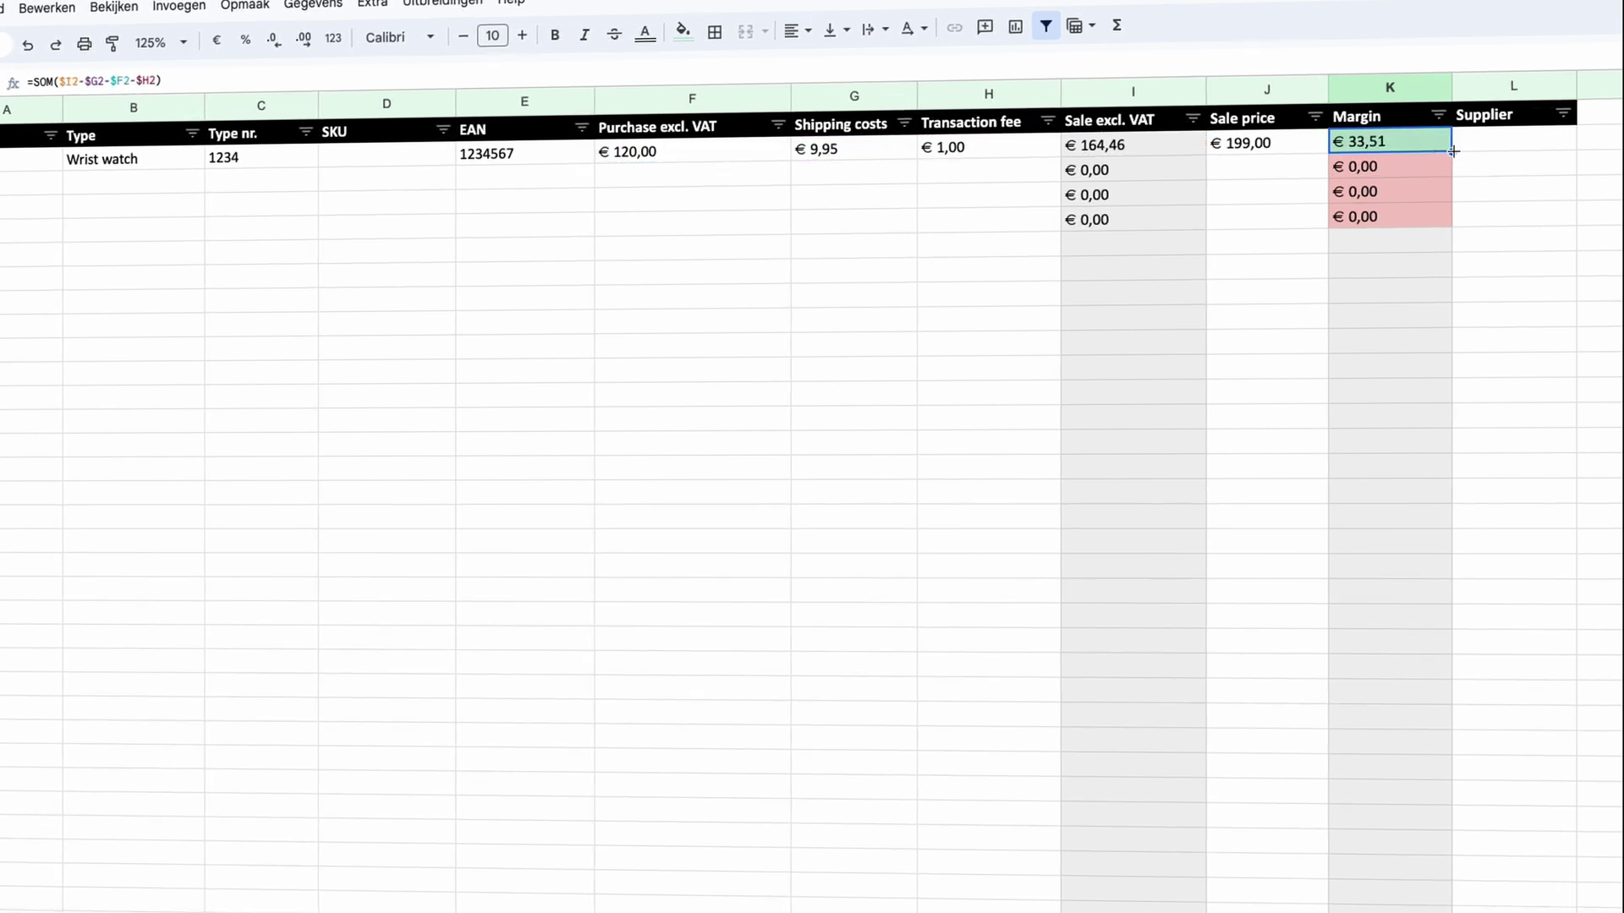
drag(1445, 206, 1445, 213)
click(1442, 291)
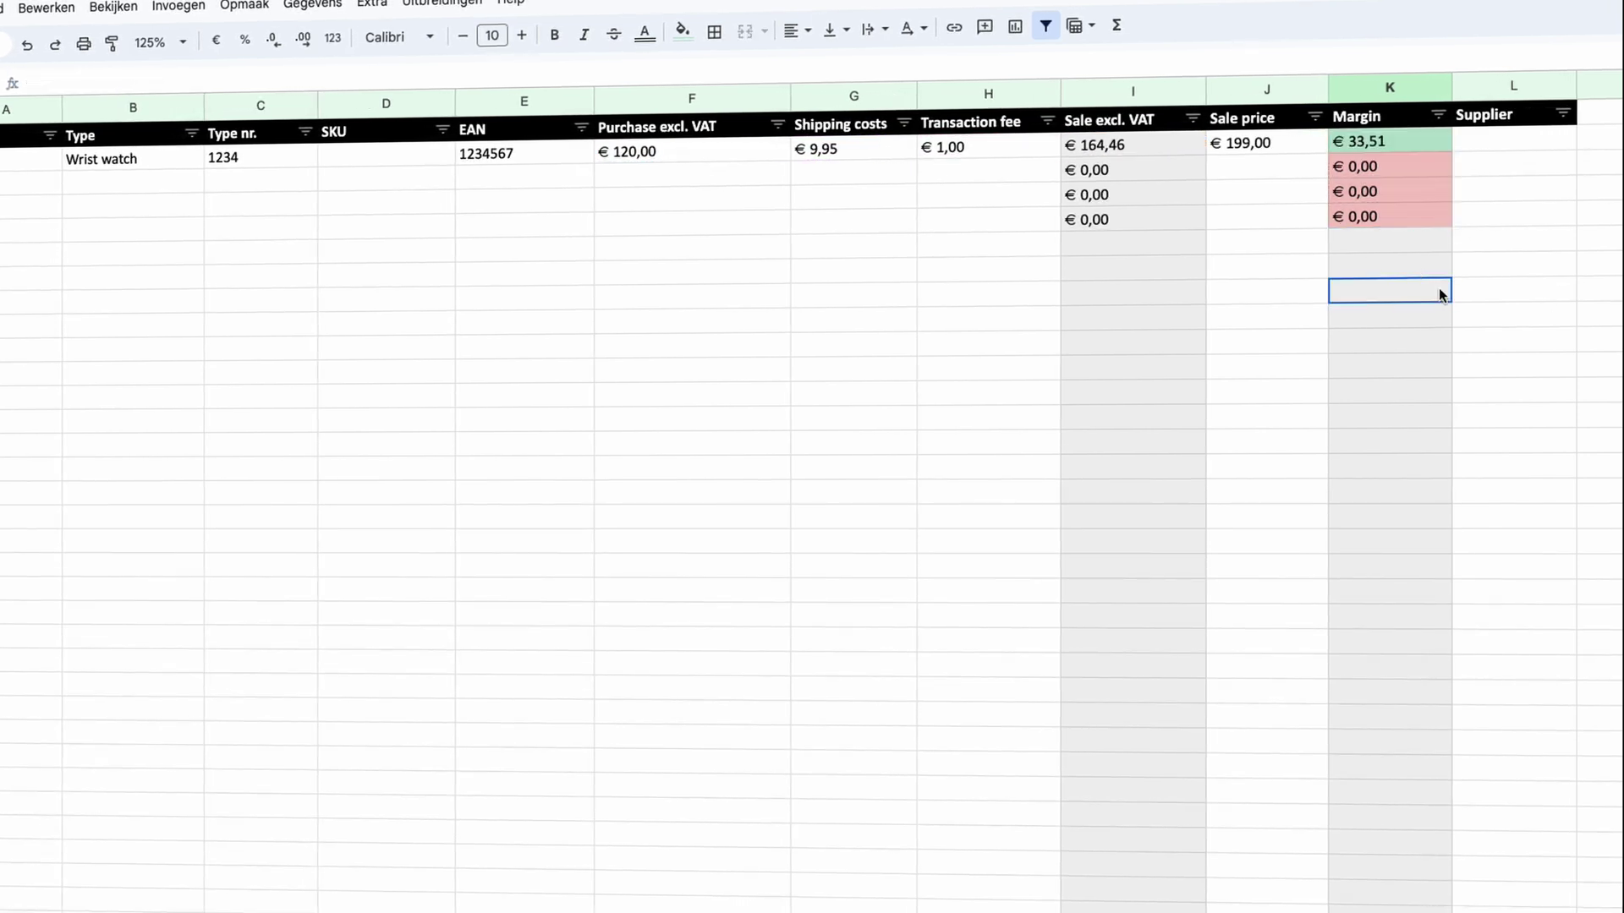
click(1397, 166)
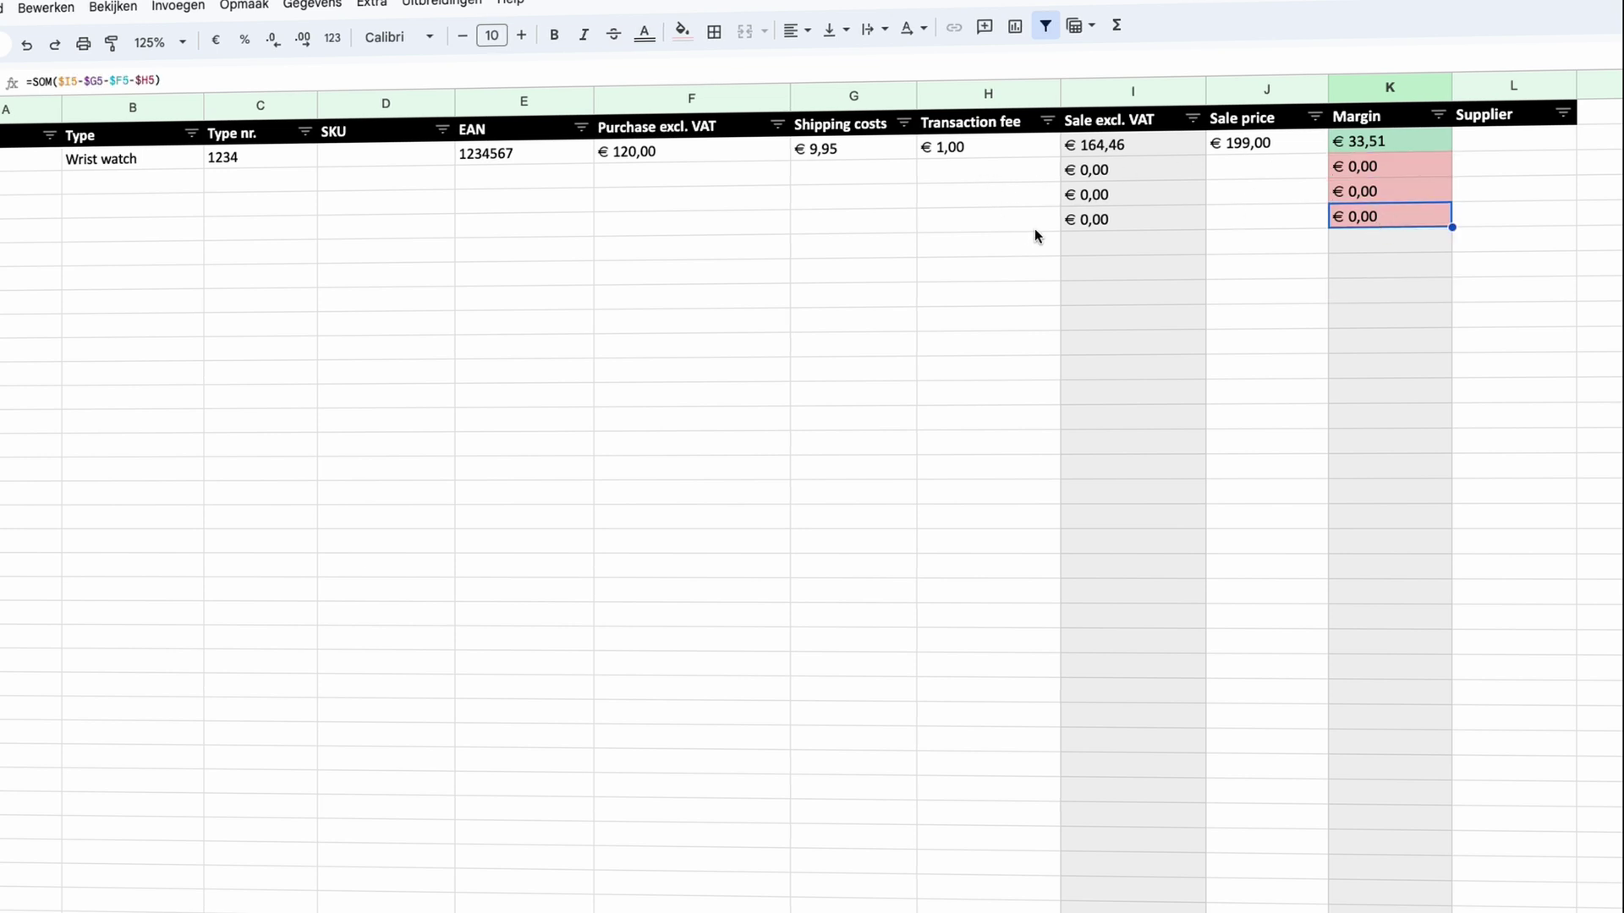
Enter a second test product in row 3: purchase price 50, shipping costs 4,95, transaction fee 0,25 and sale price 99.
click(964, 264)
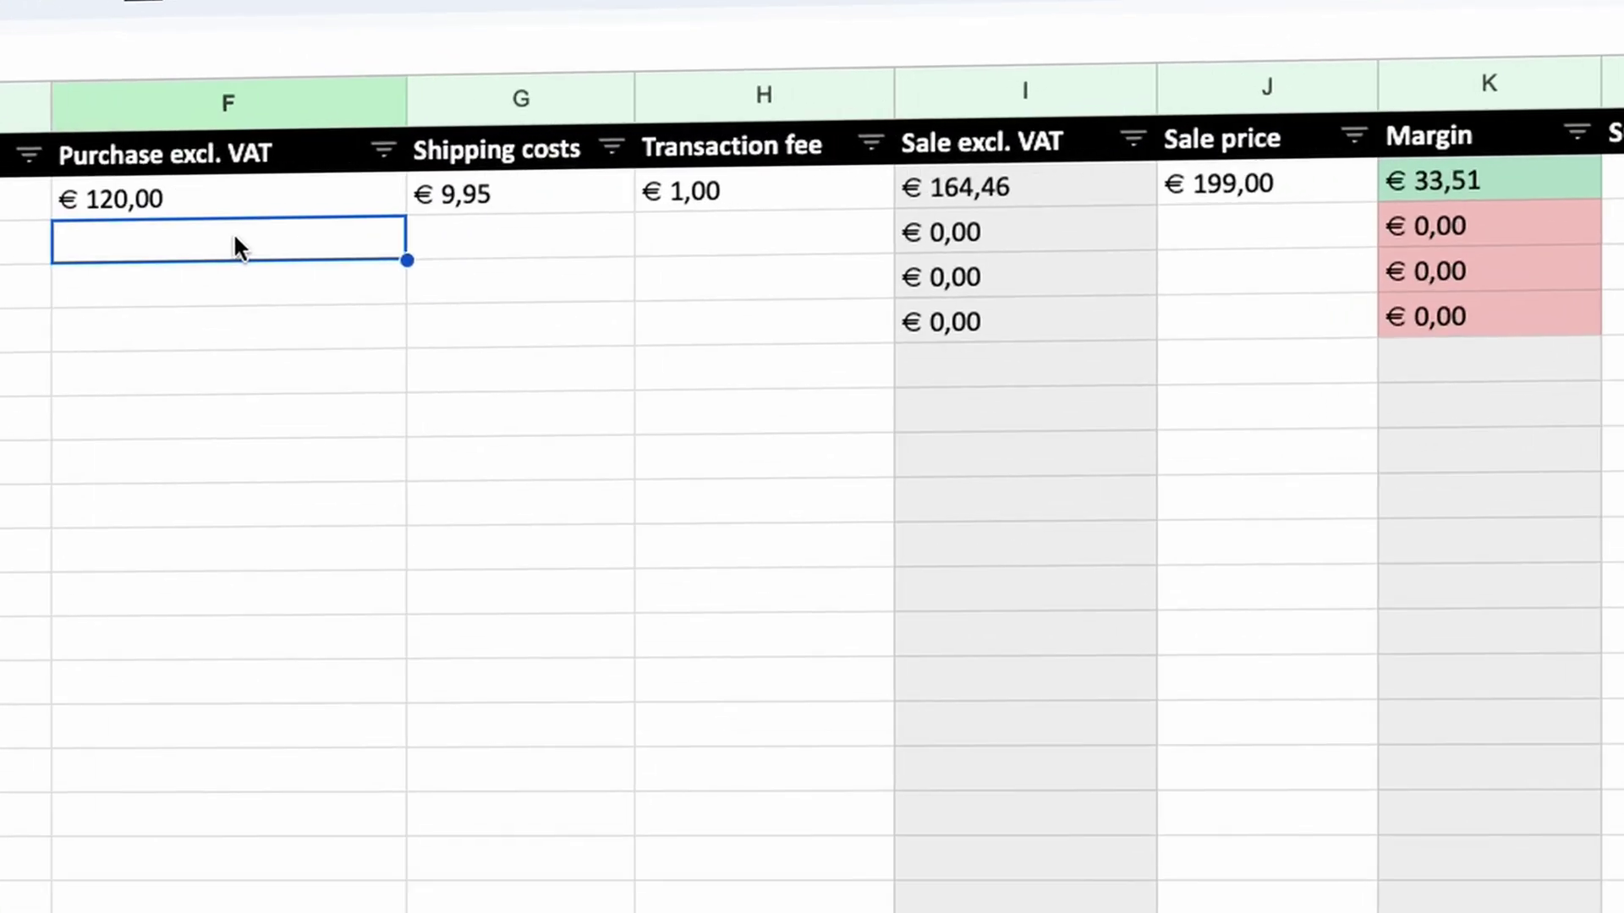
text(50)
key(Tab)
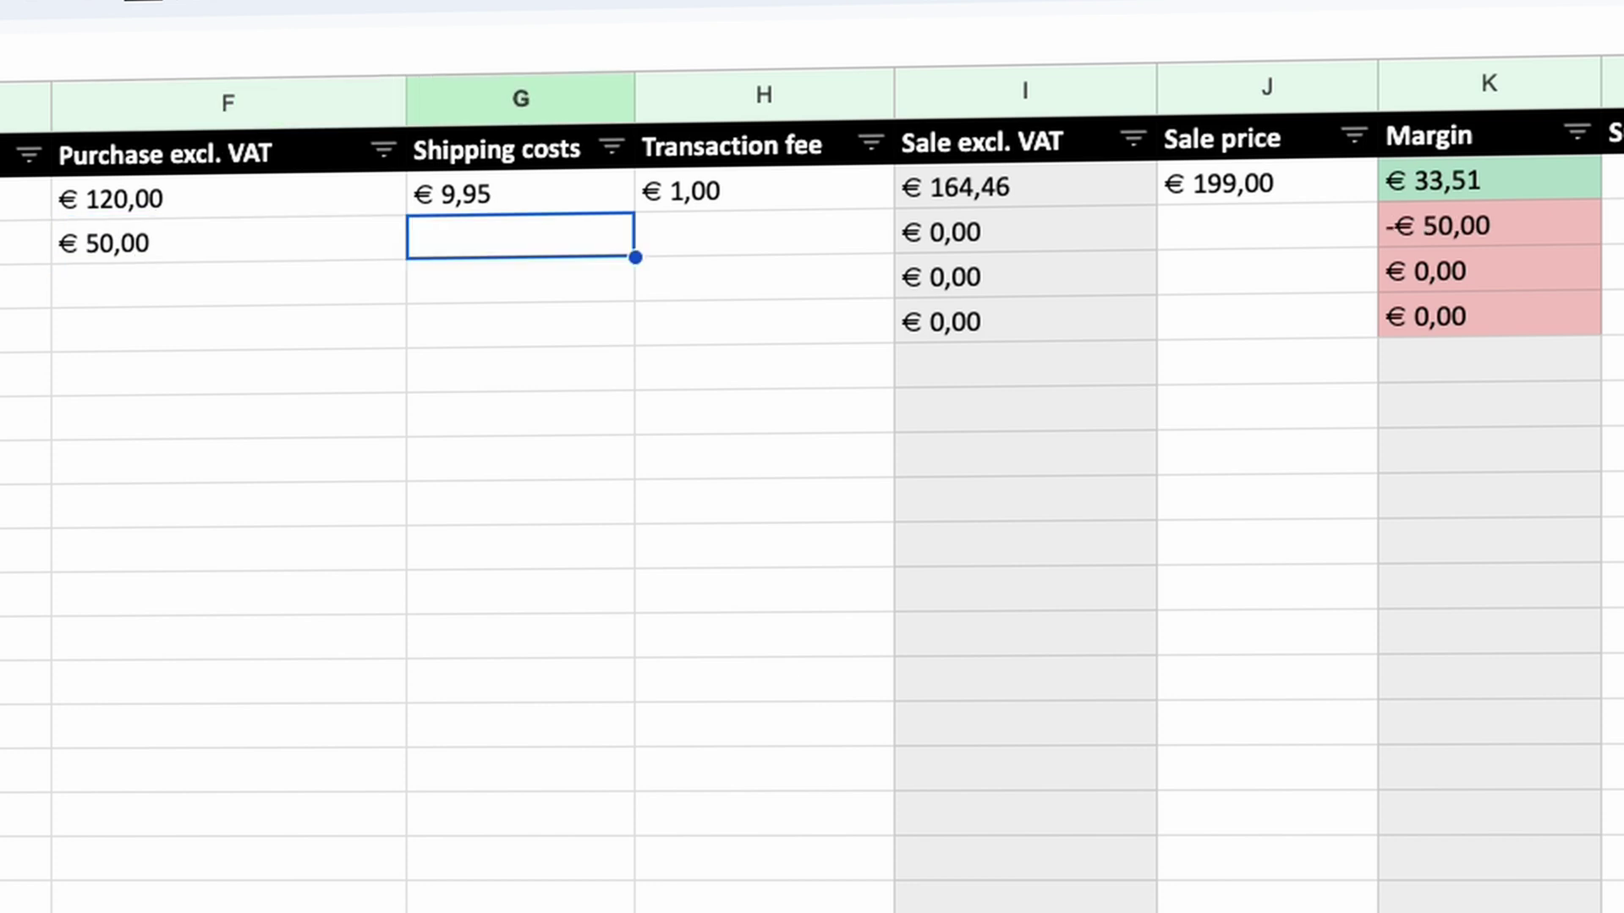
text(4,95)
key(Tab)
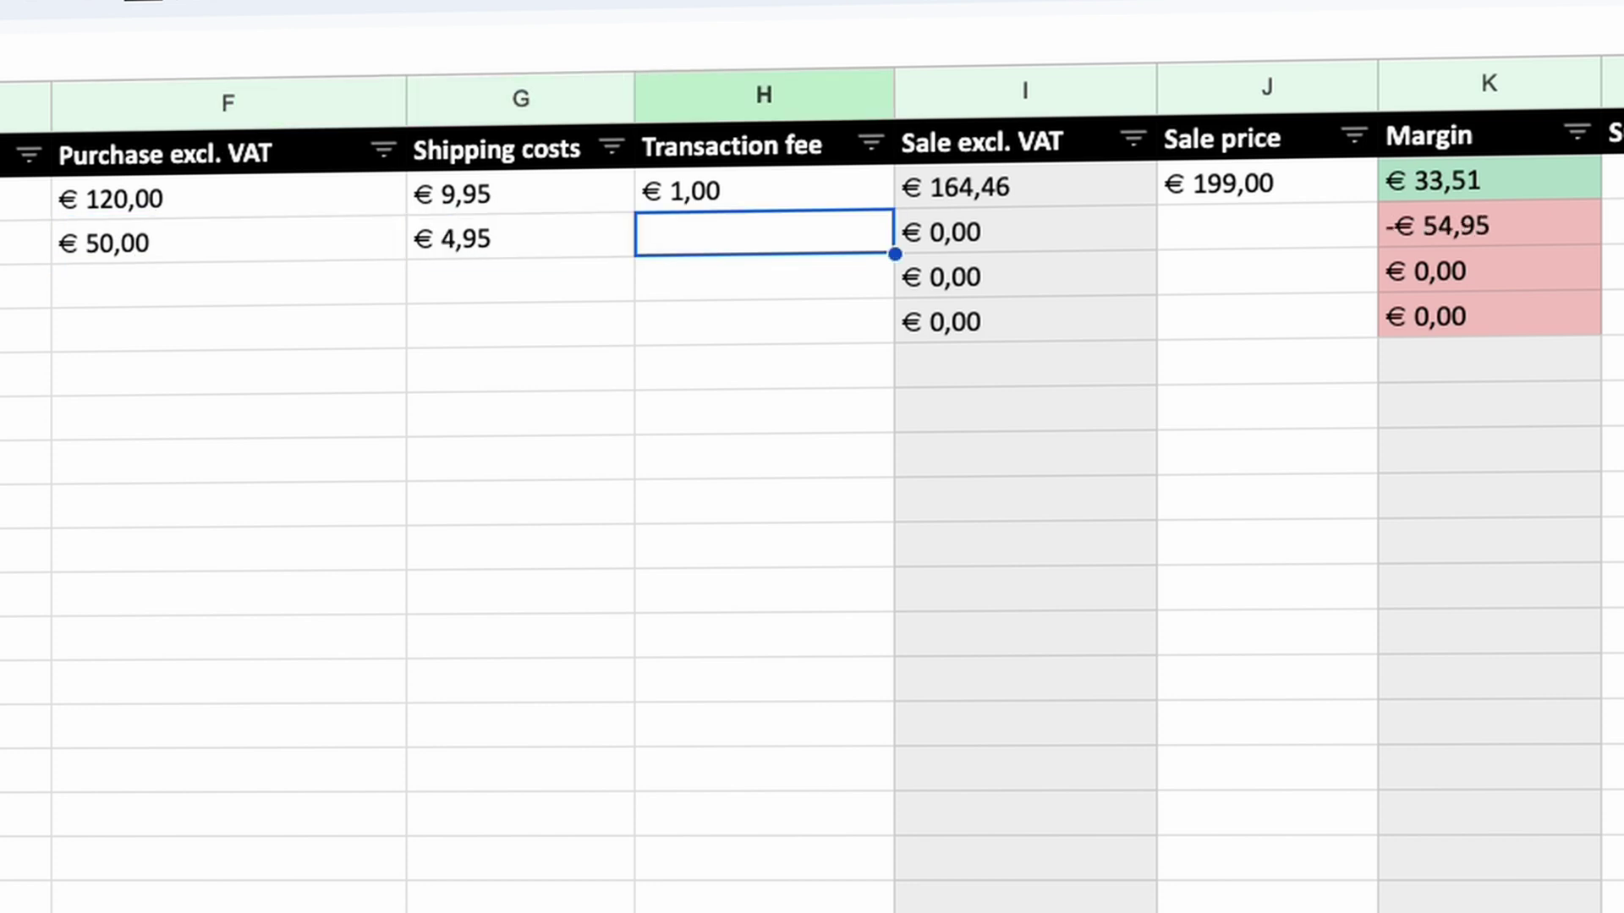
text(0,)
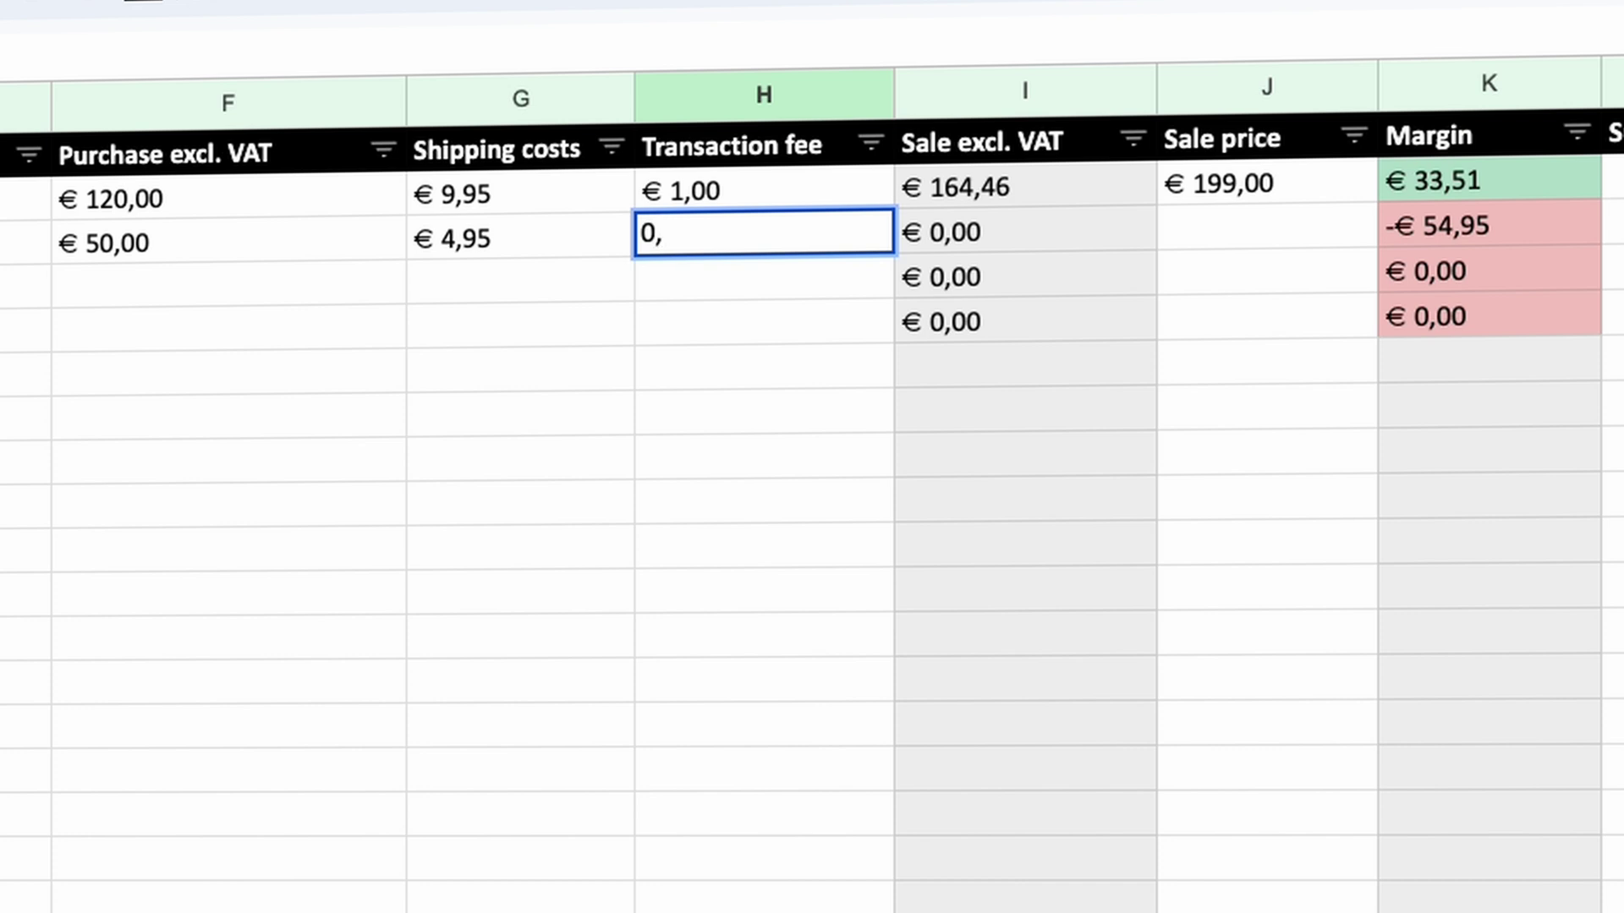
text(25)
key(Tab)
key(Tab)
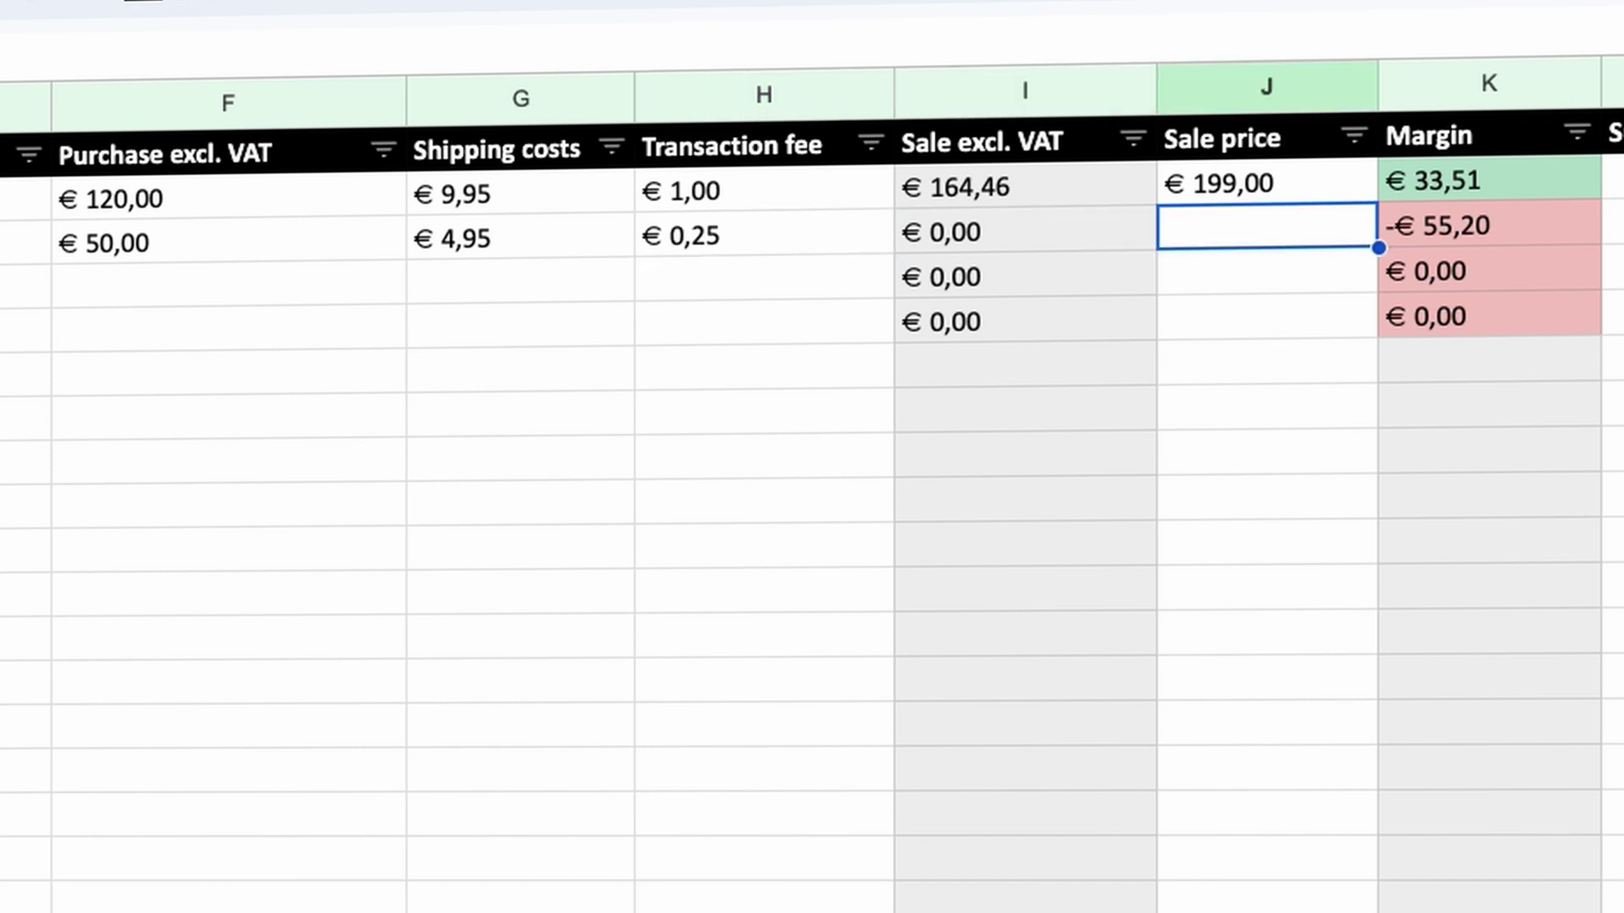
text(99)
key(Tab)
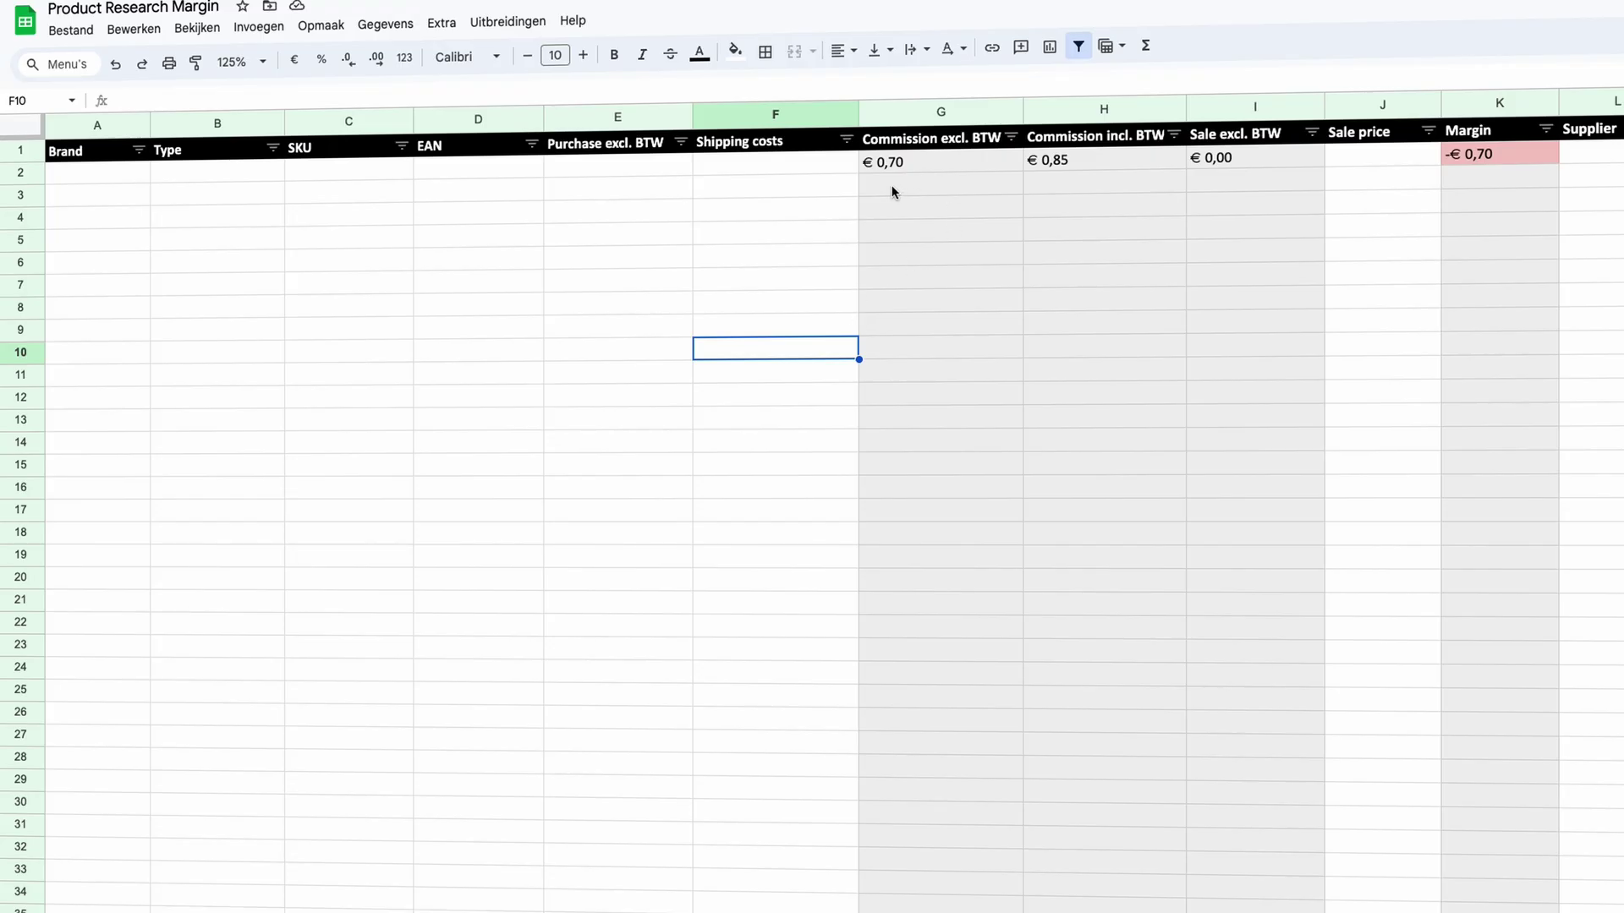
On the commission version of the sheet, inspect the row 2 formulas for Margin, Commission excl. BTW and Commission incl. BTW, including the fixed fee.
click(1446, 157)
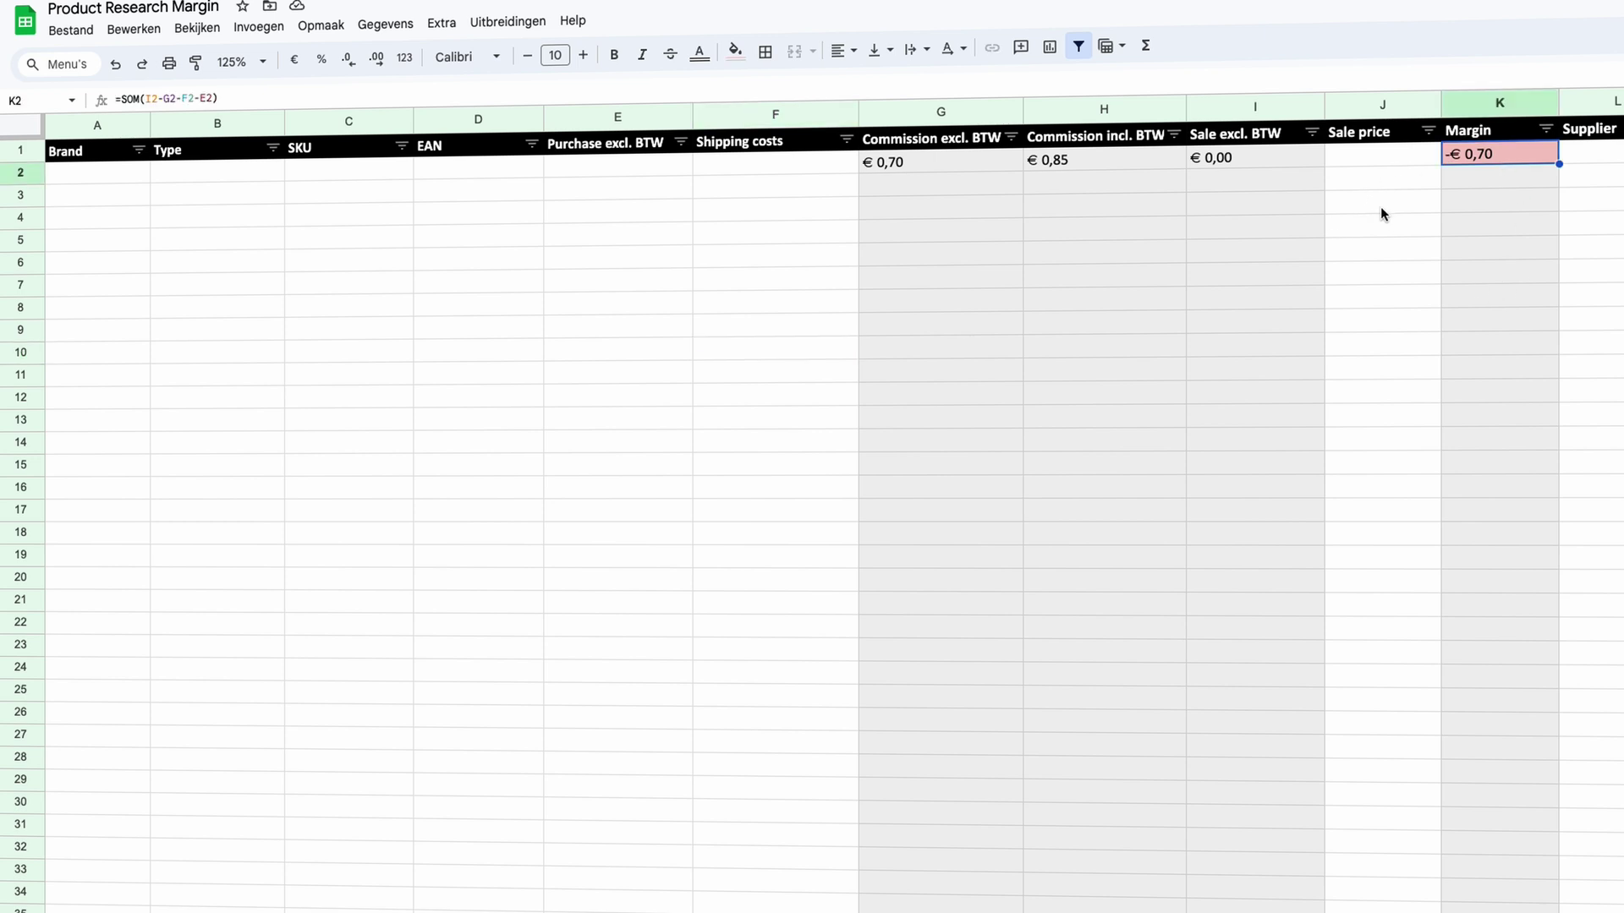
click(922, 164)
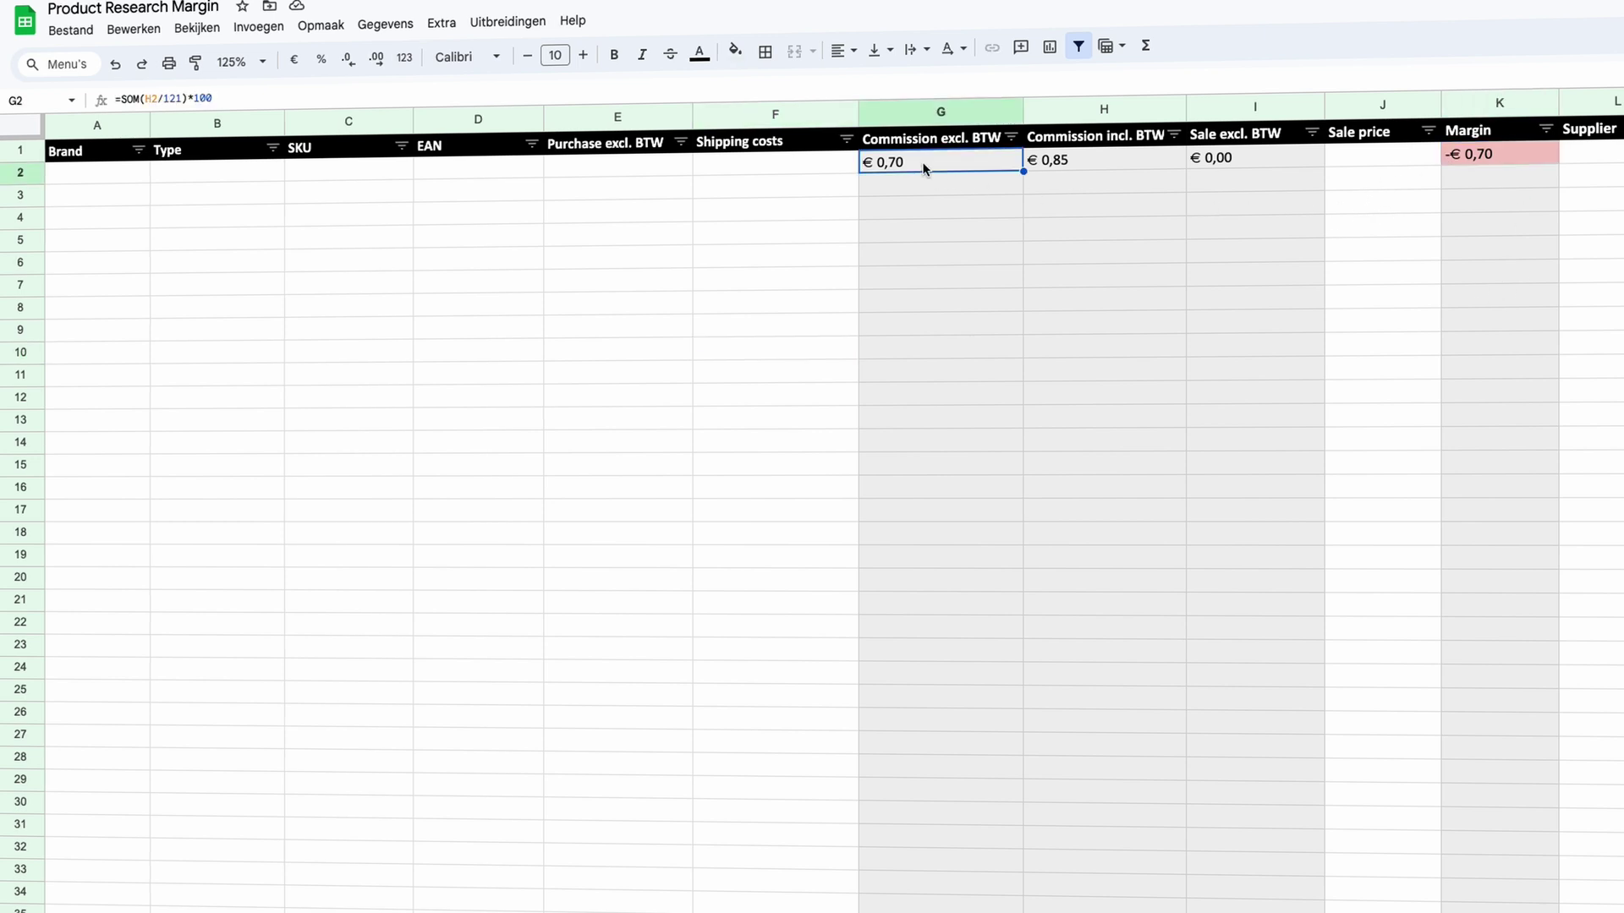
click(1072, 169)
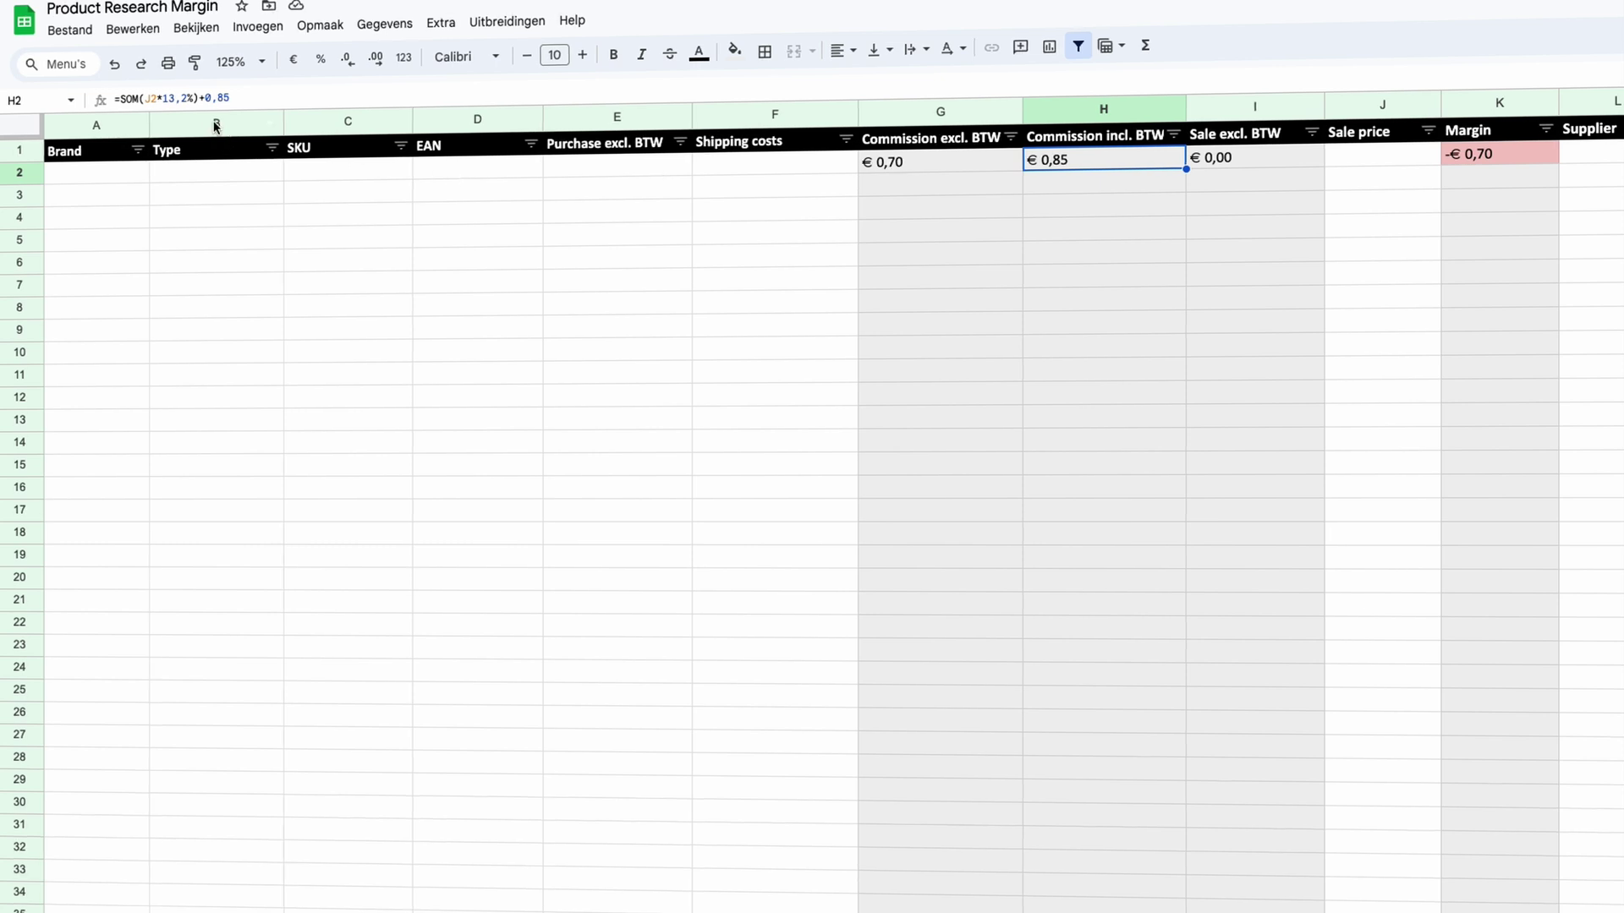
drag(203, 99, 230, 98)
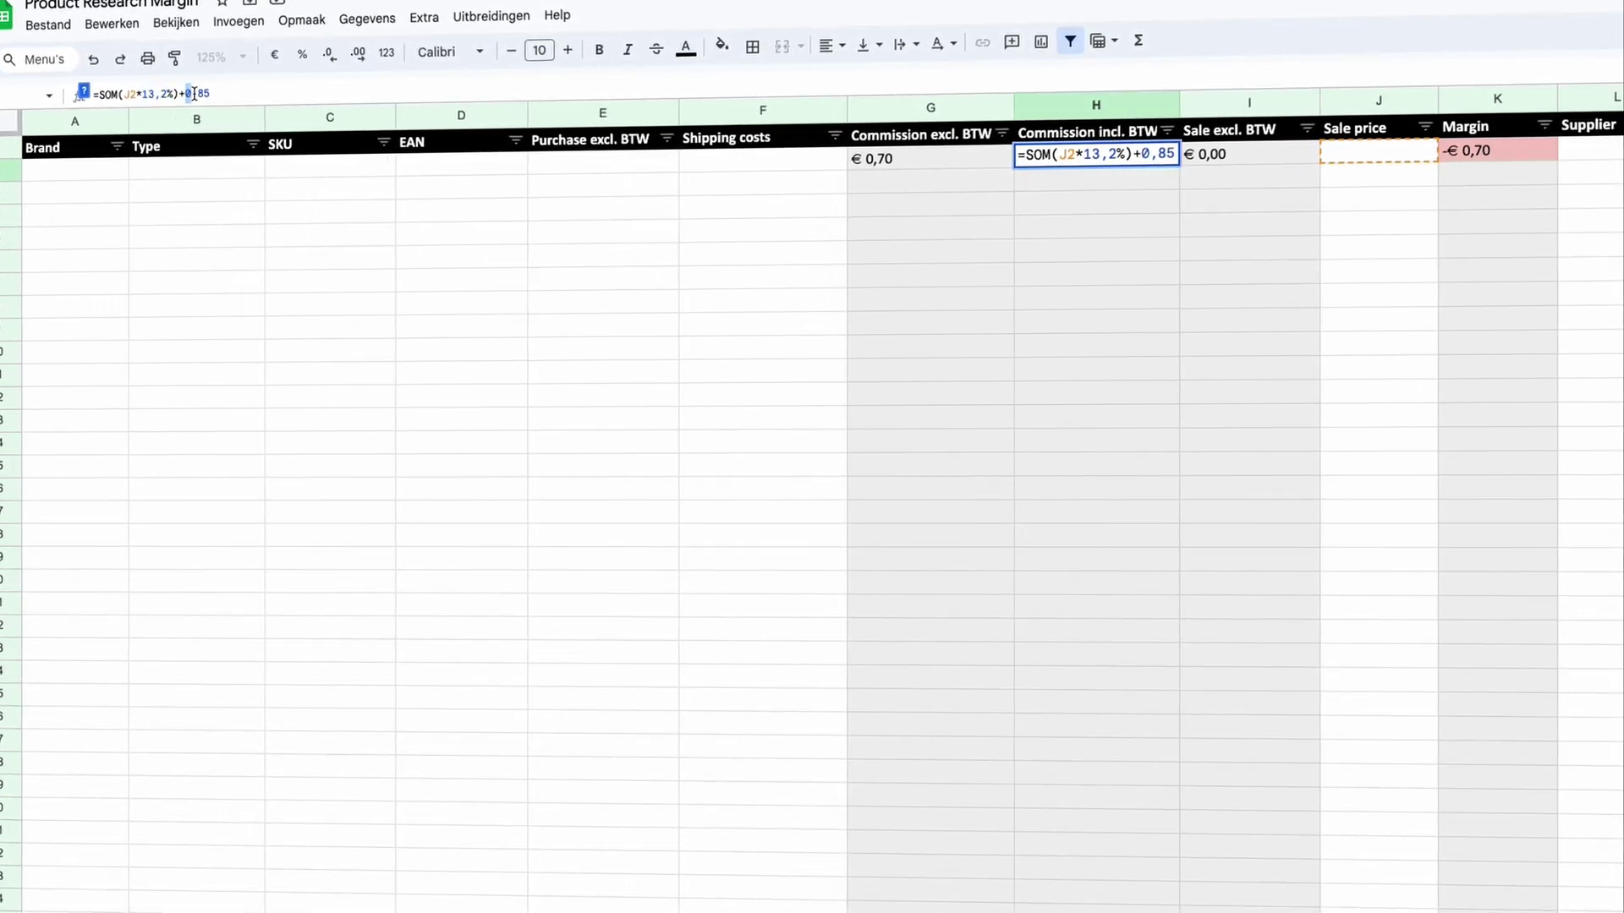
double_click(227, 93)
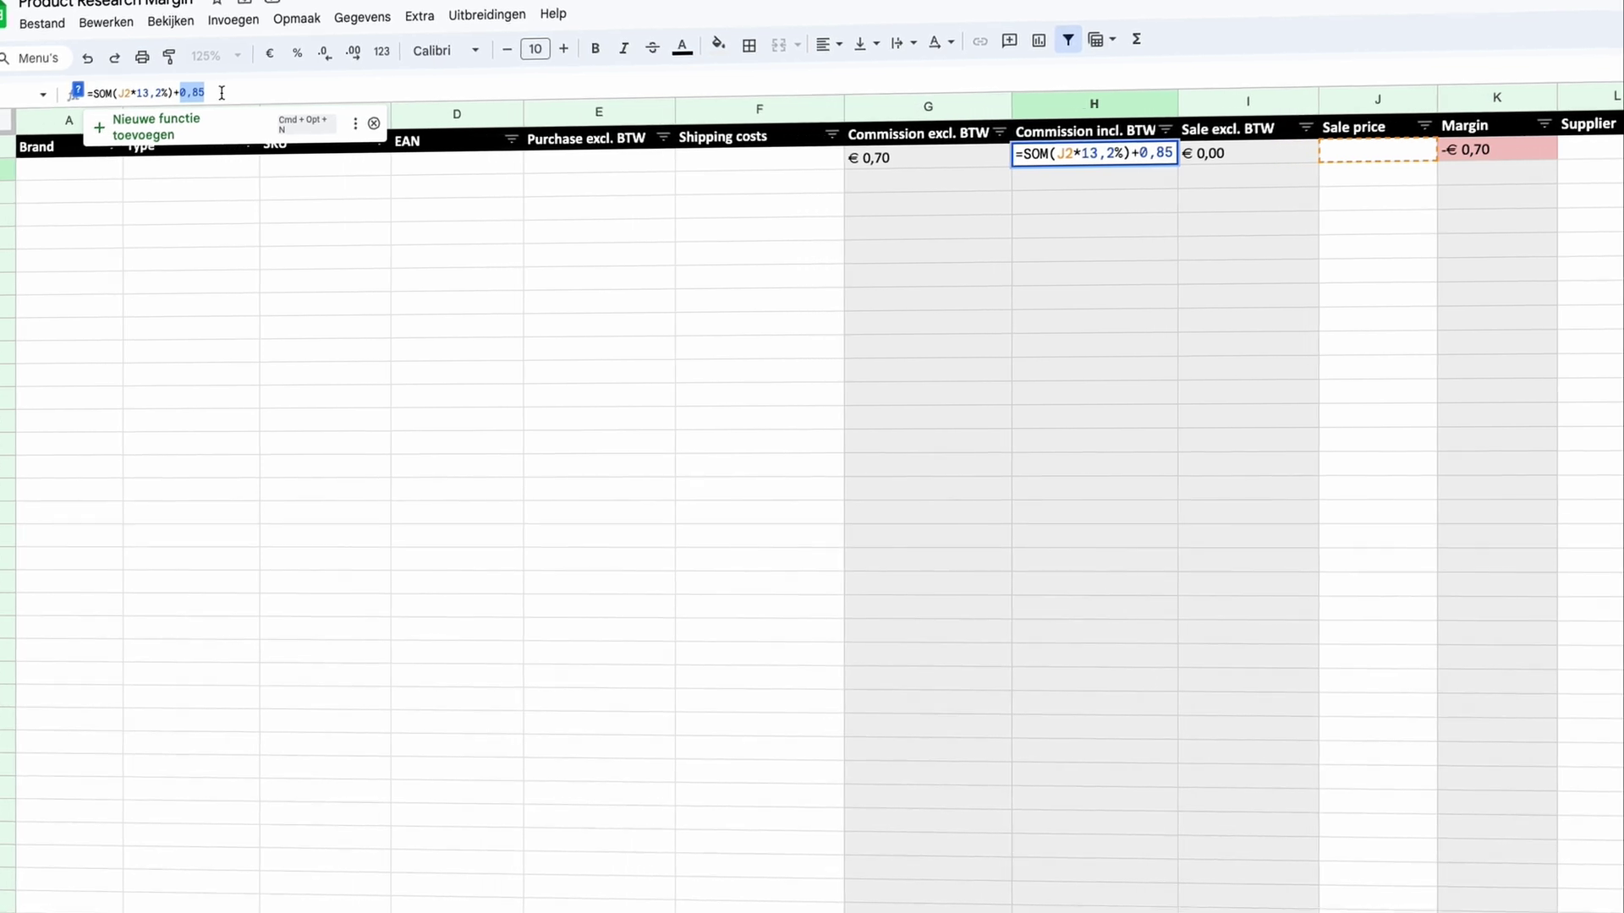
key(Return)
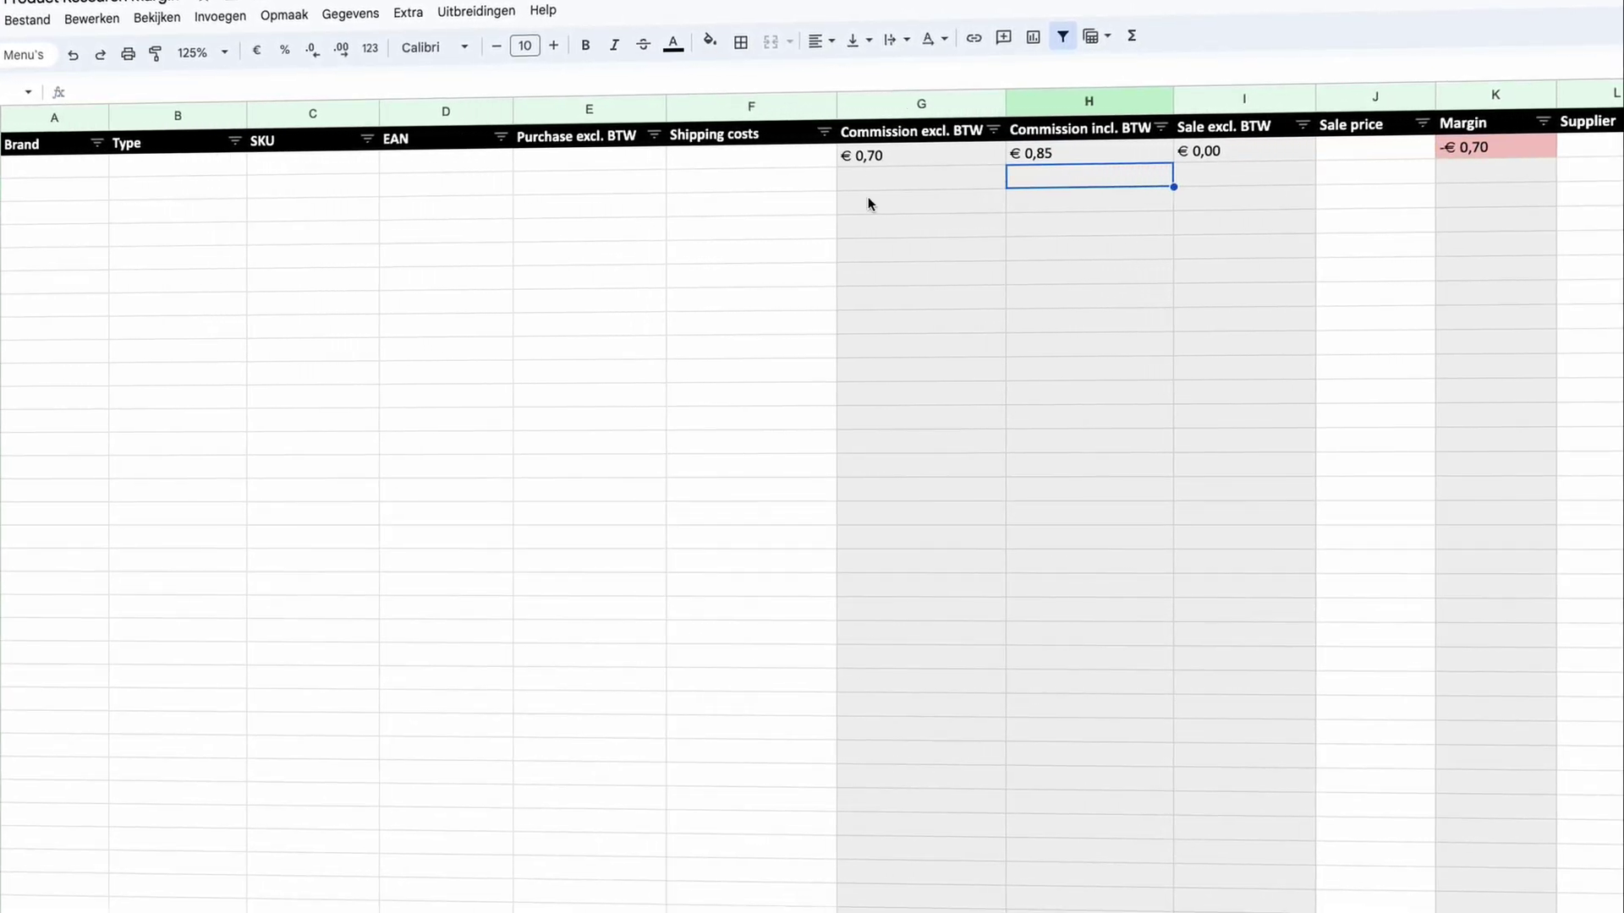
Set the row 2 purchase price excluding BTW to 100.
click(693, 205)
click(595, 160)
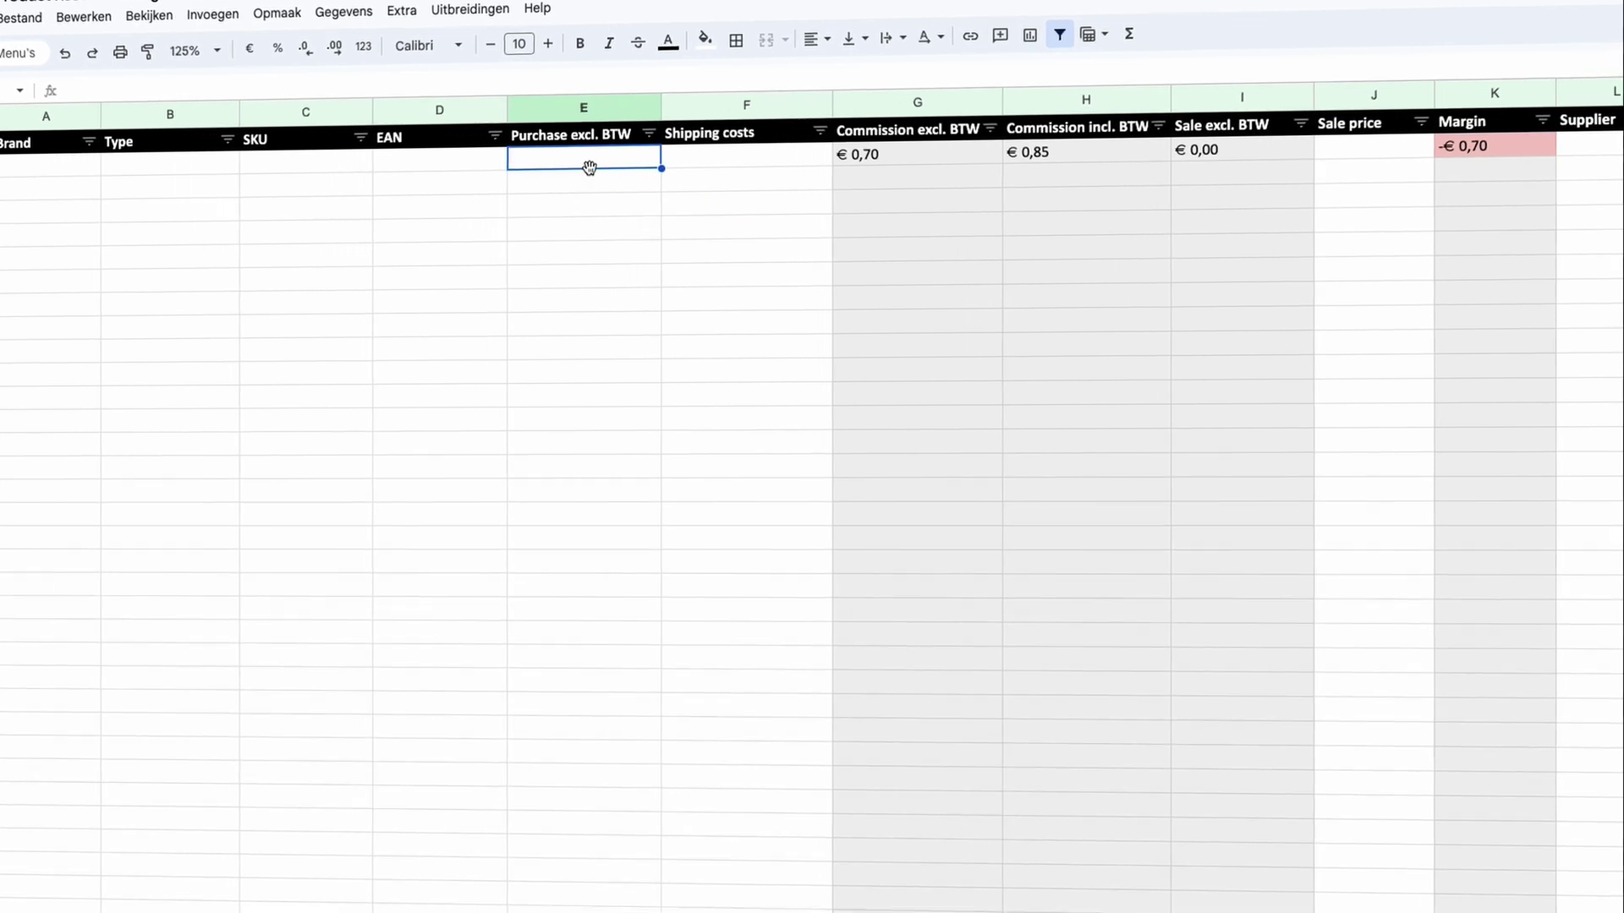
text(100)
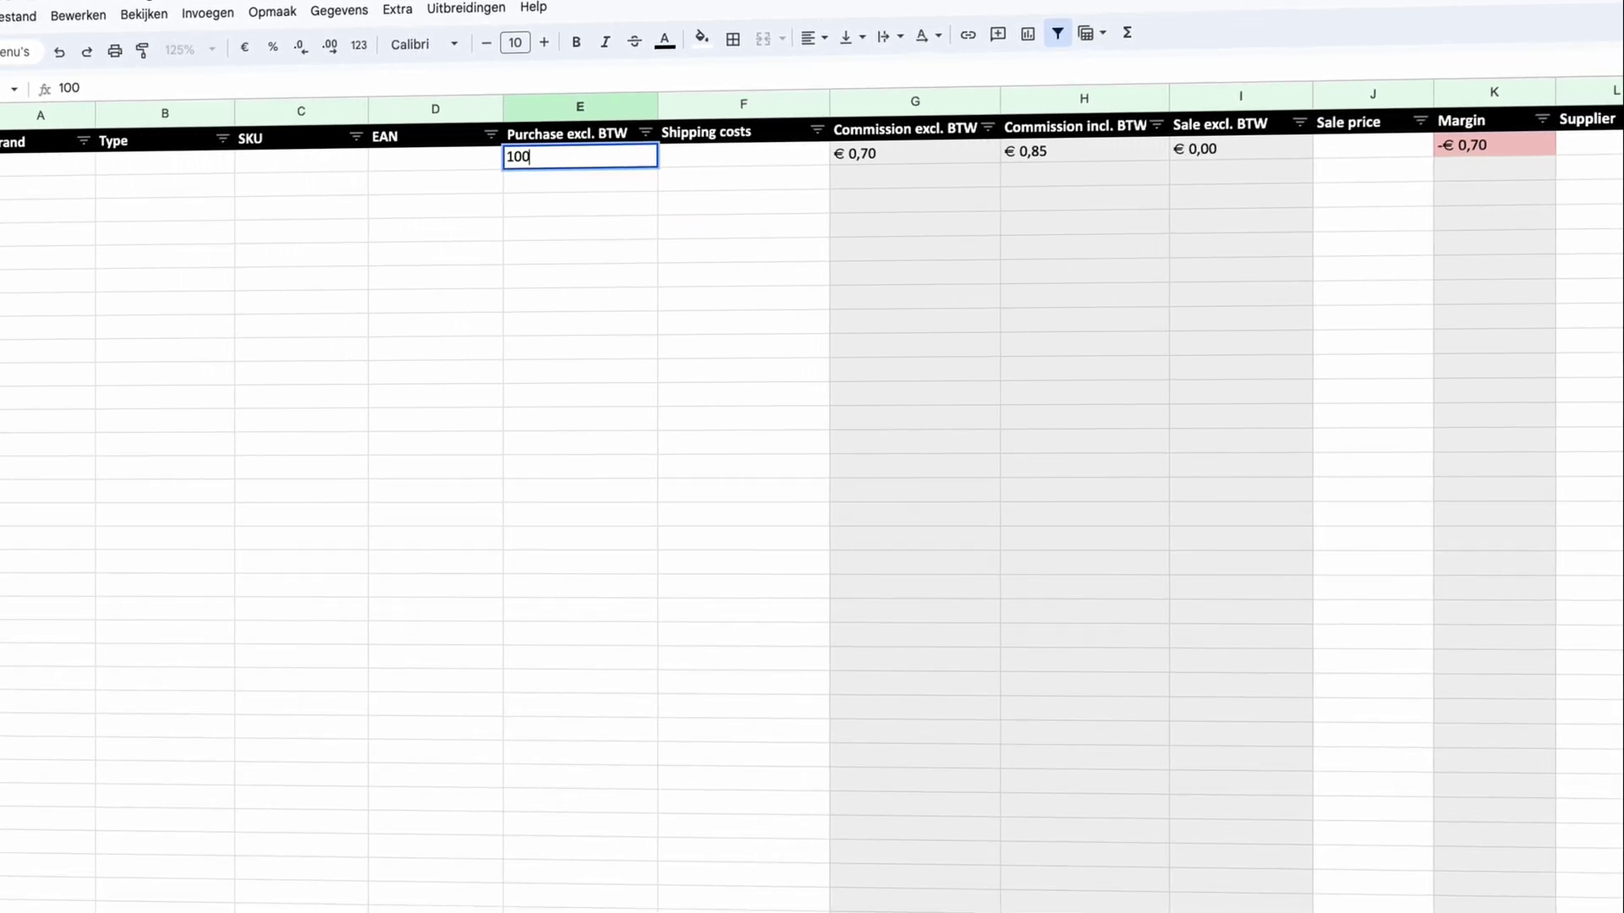
click(609, 305)
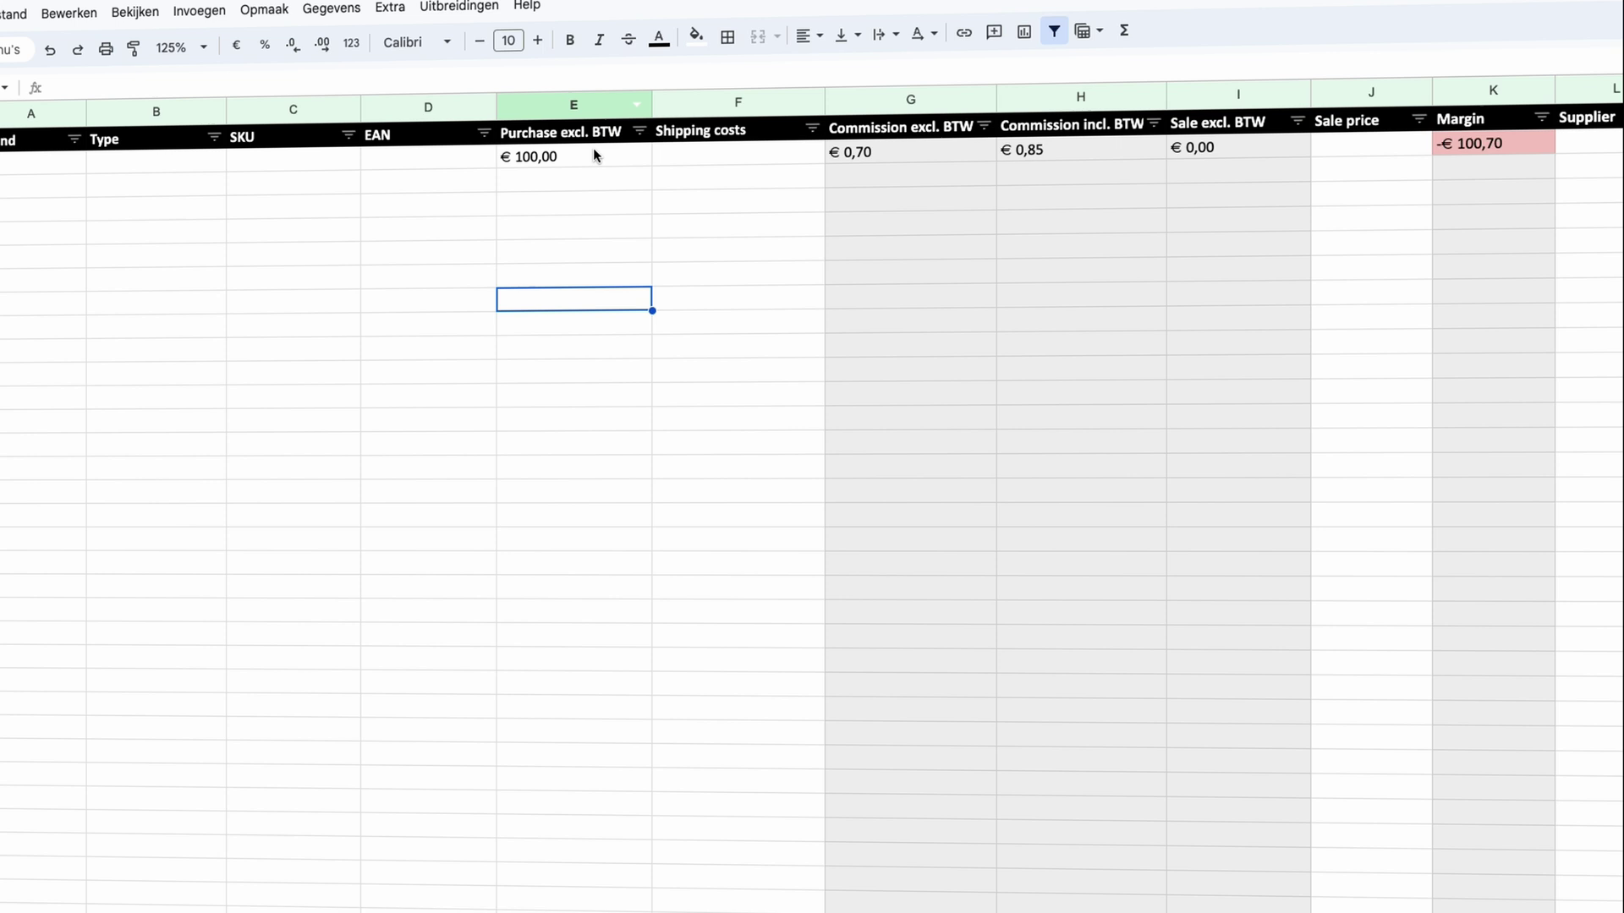
Fill row 2 of the commission sheet with purchase price 120, shipping costs 9,95 and sale price 199.
click(596, 157)
text(120)
key(Tab)
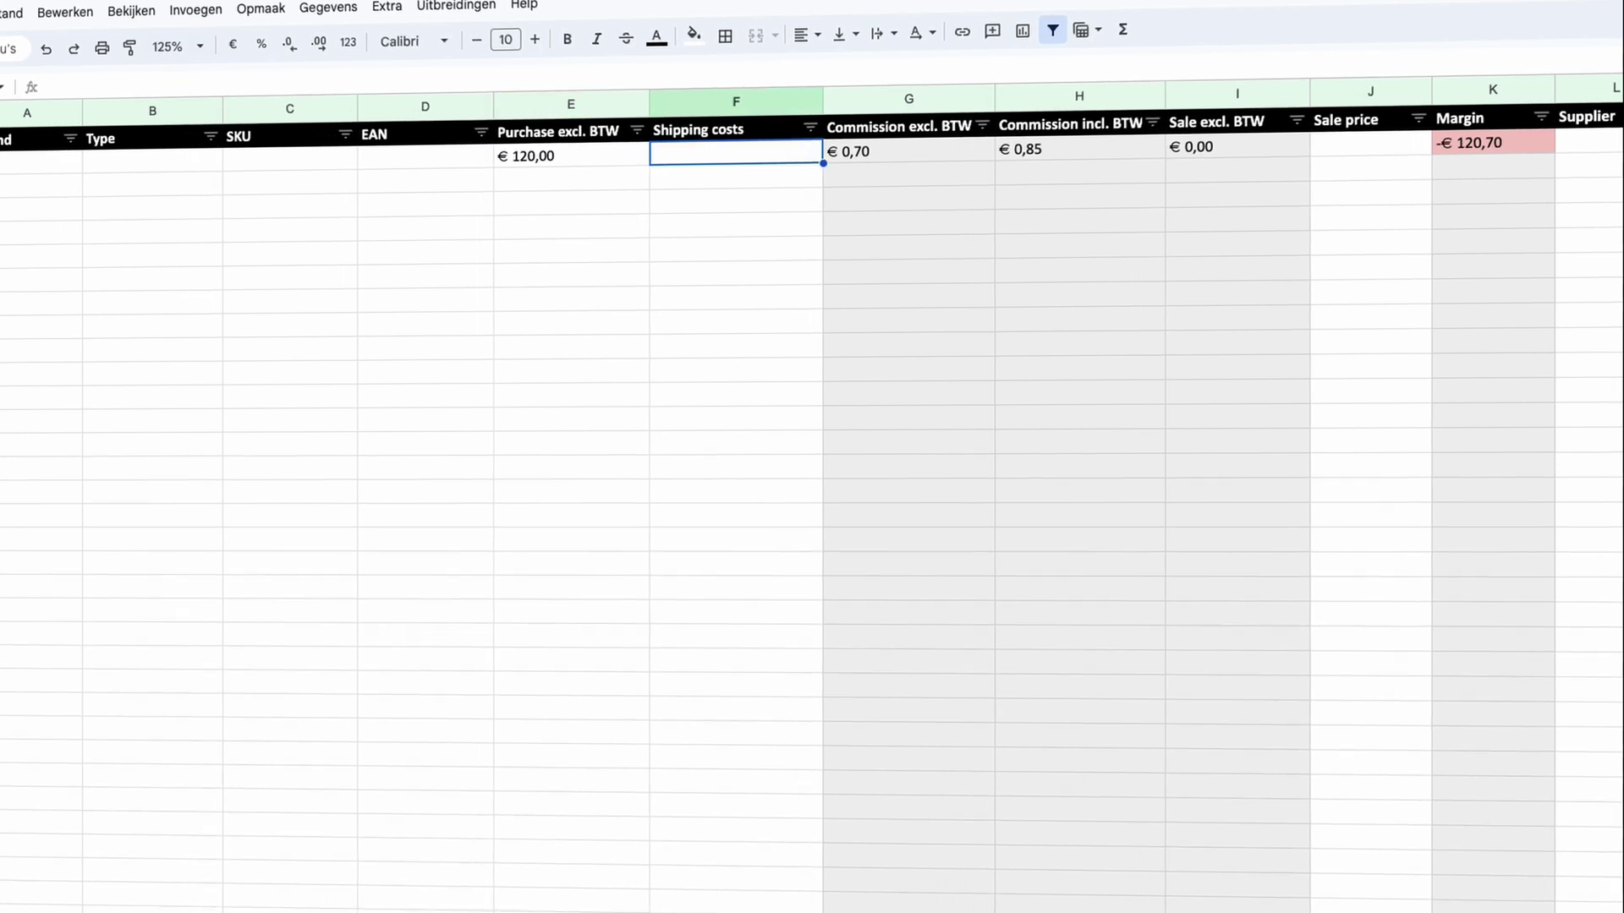
text(9,95)
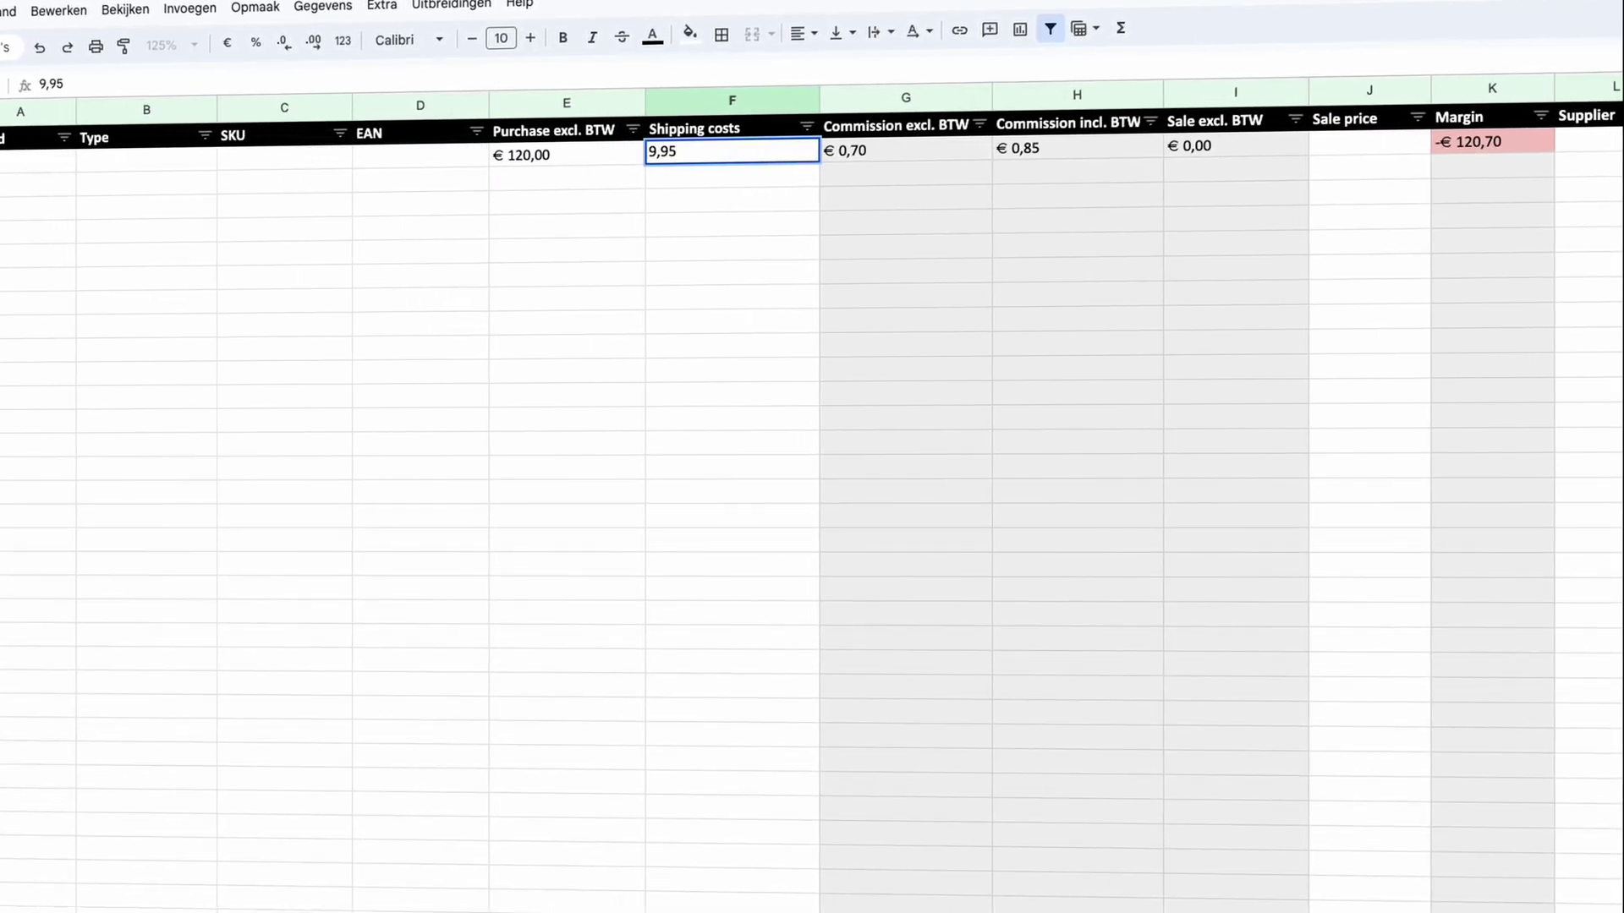
key(Return)
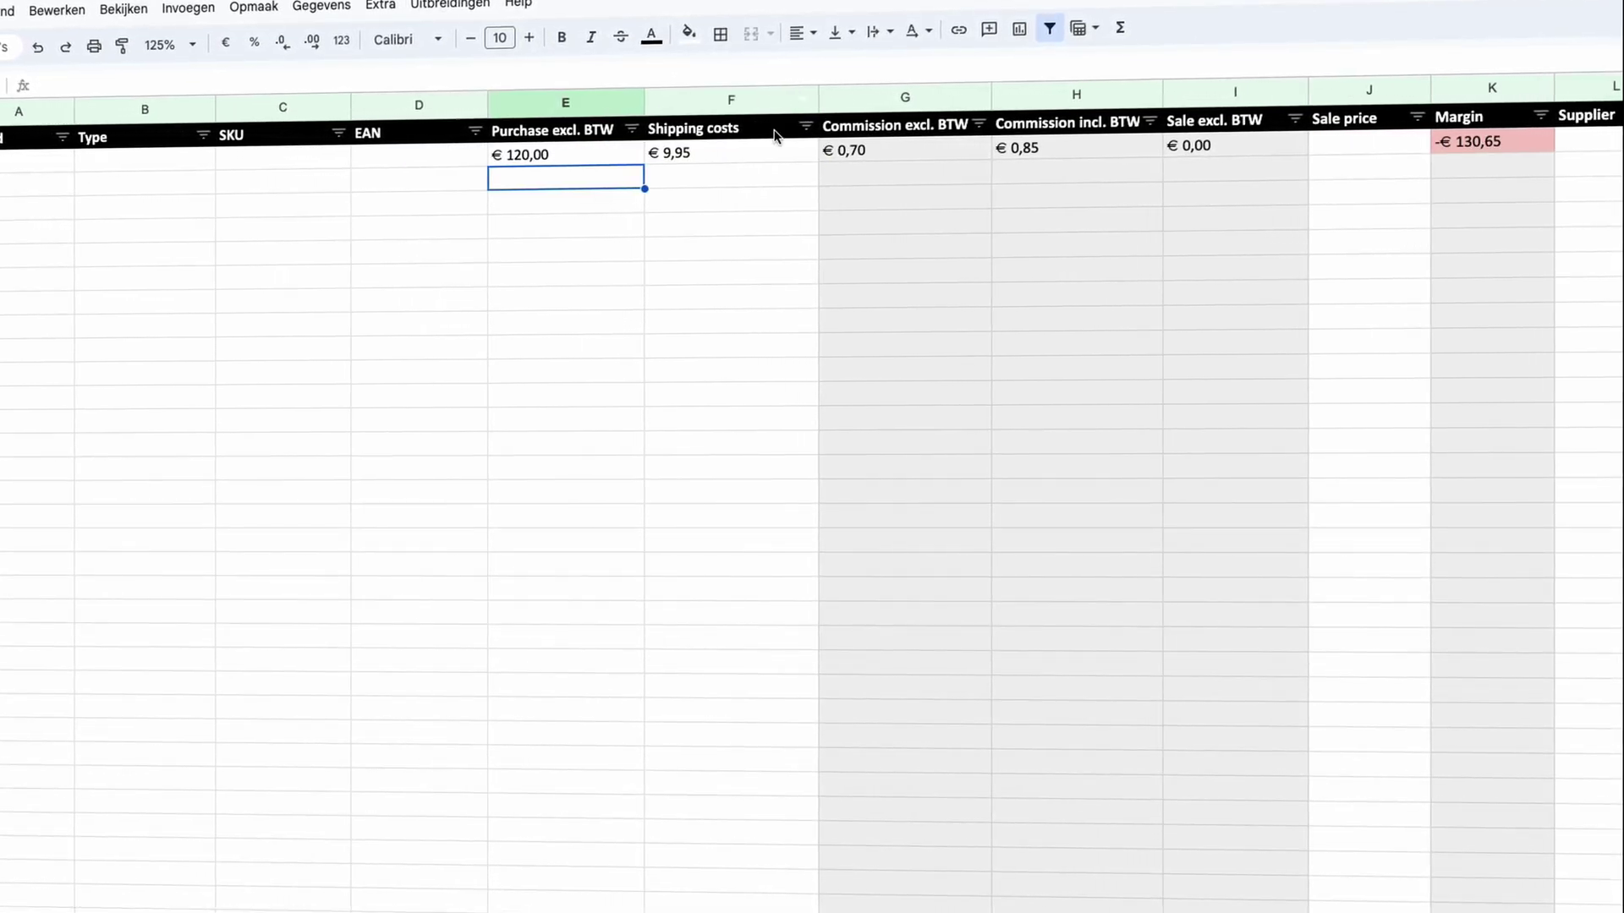
click(736, 153)
click(1330, 145)
text(199)
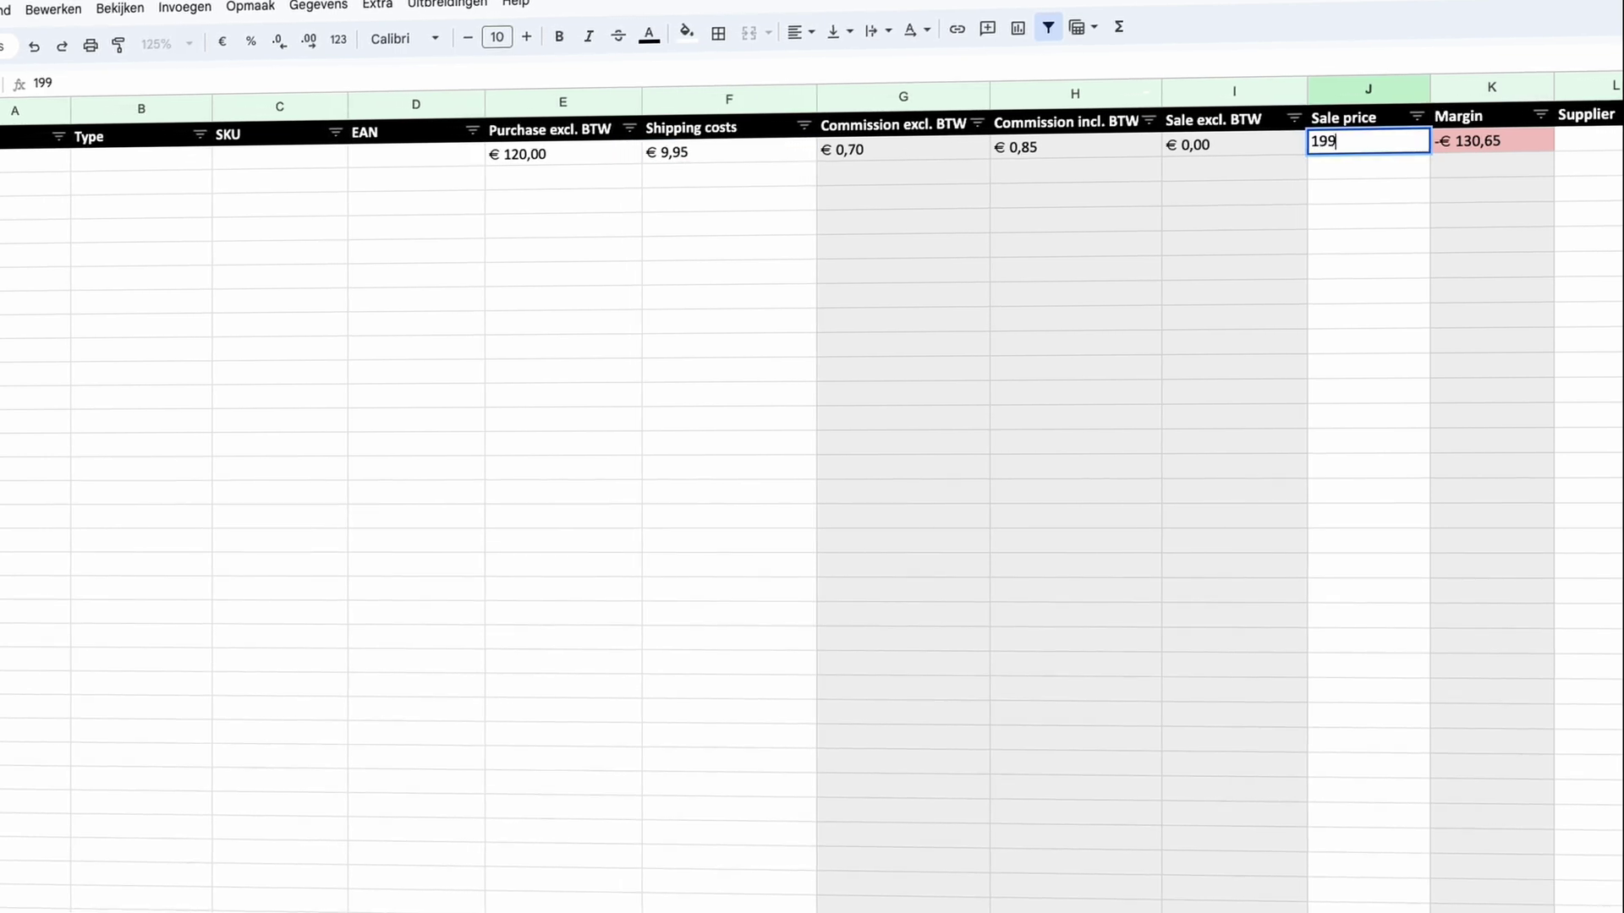
key(Return)
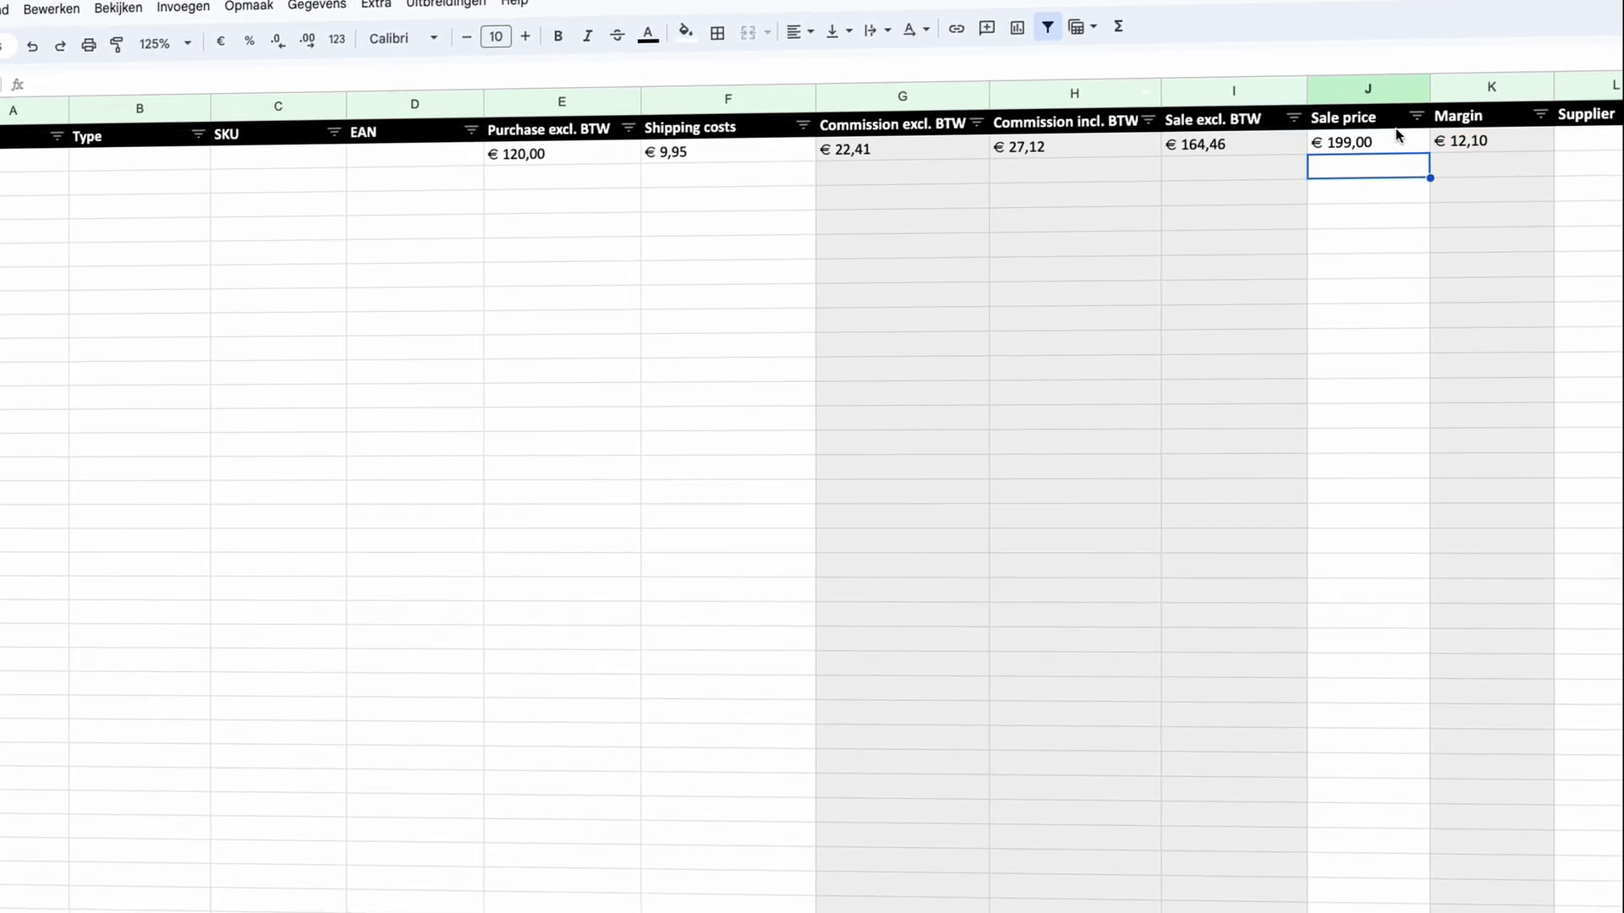
Apply conditional formatting with a green fill to the commission sheet's Margin column, matching the Margin cells of the other sheet.
click(1495, 139)
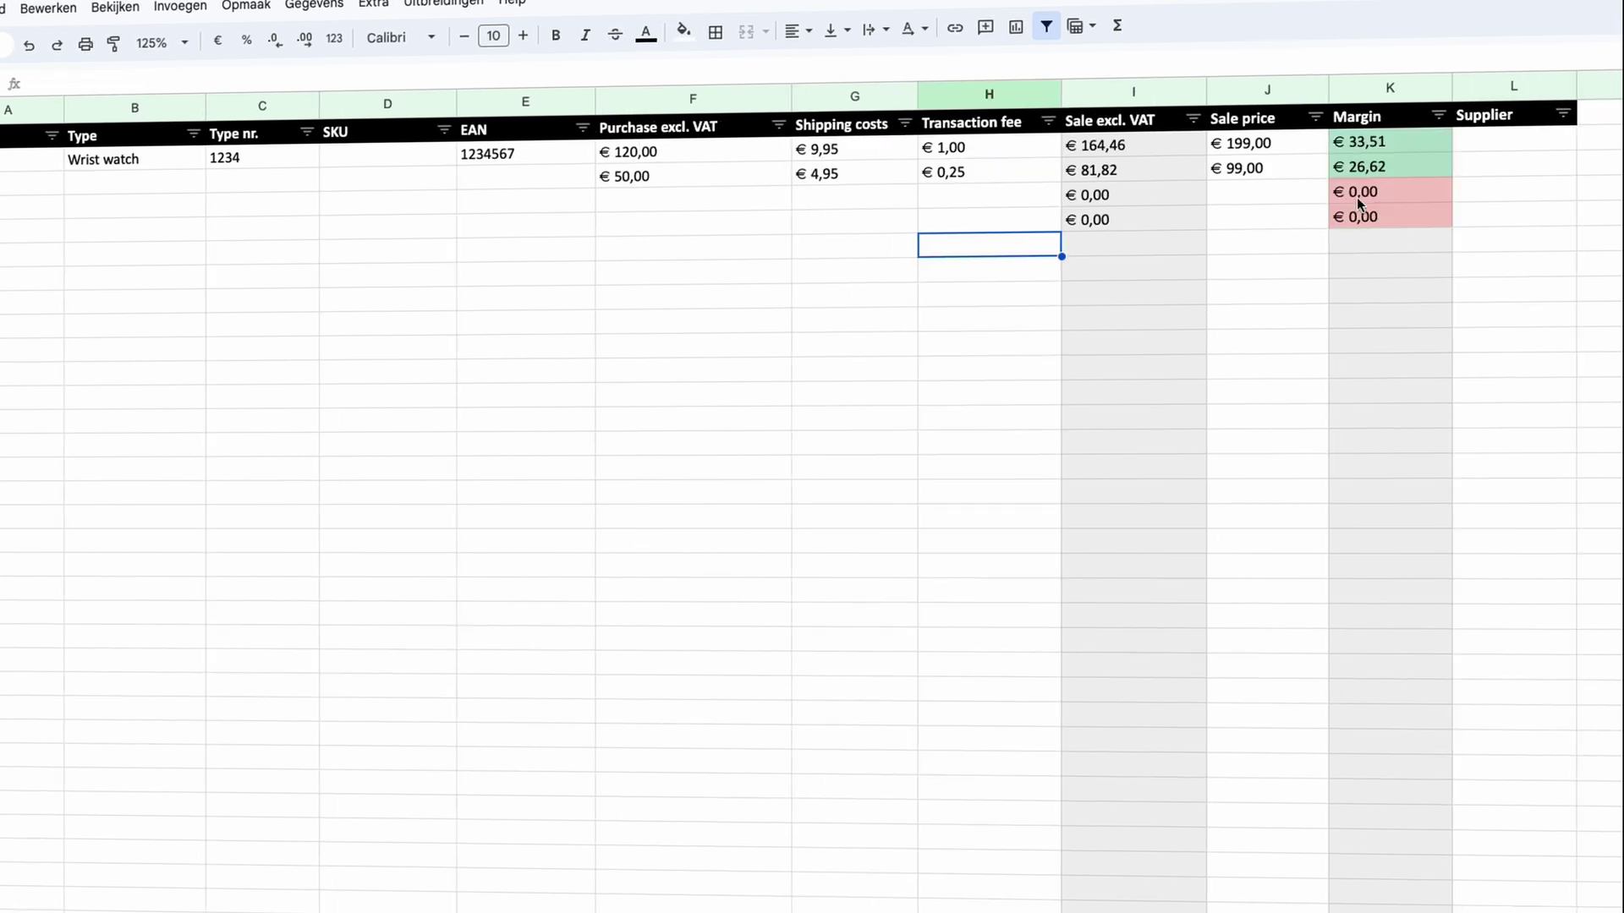
click(1399, 145)
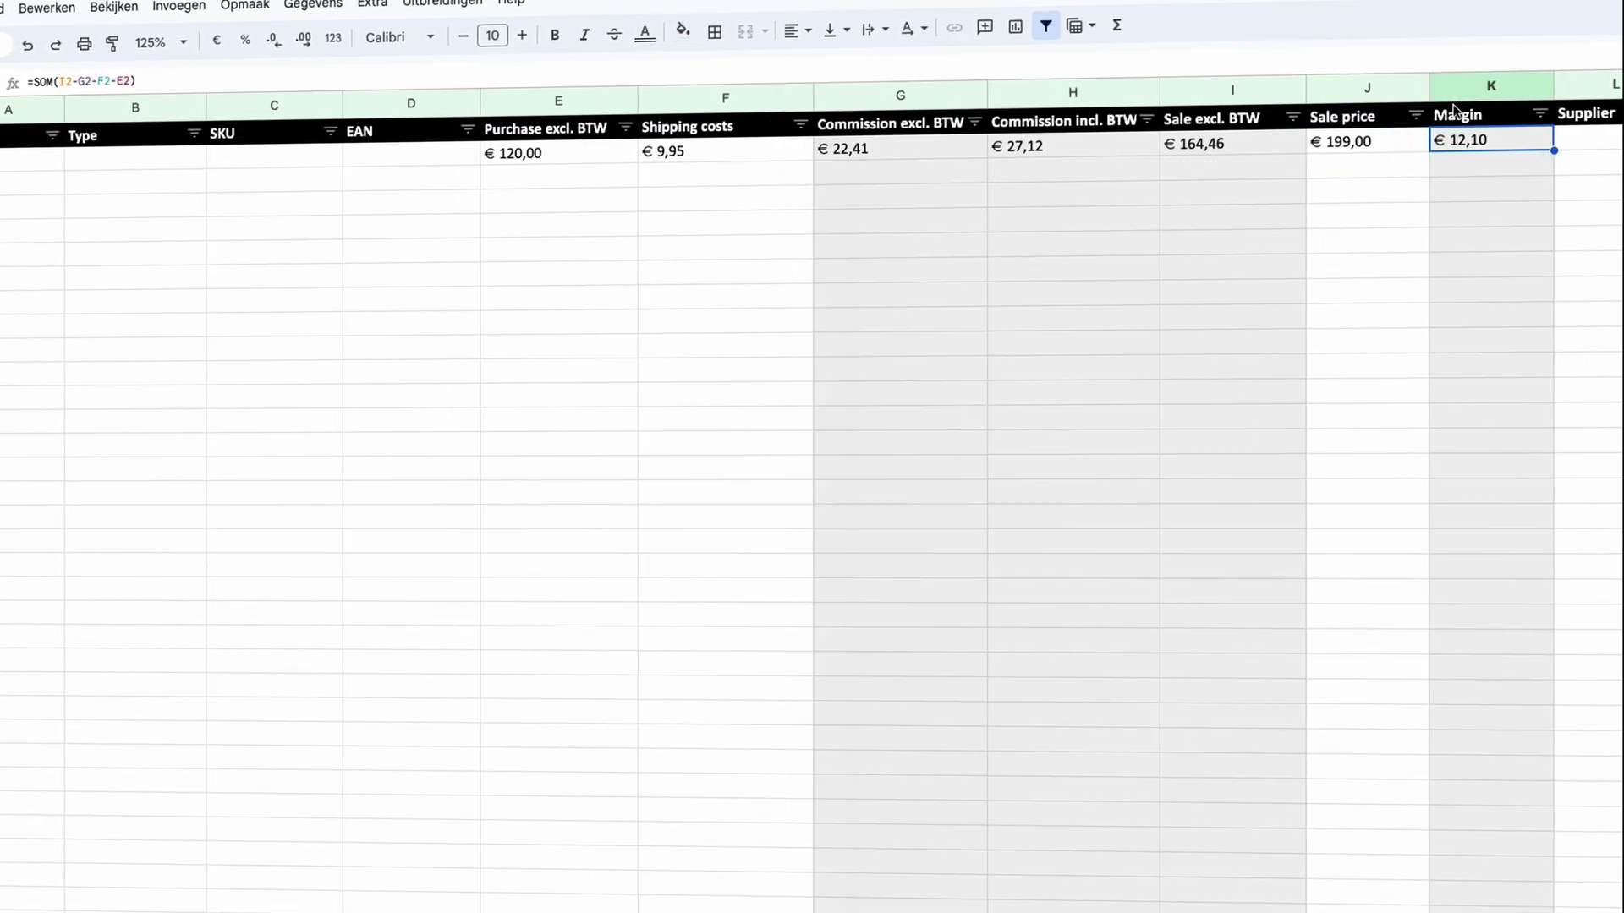
click(1490, 85)
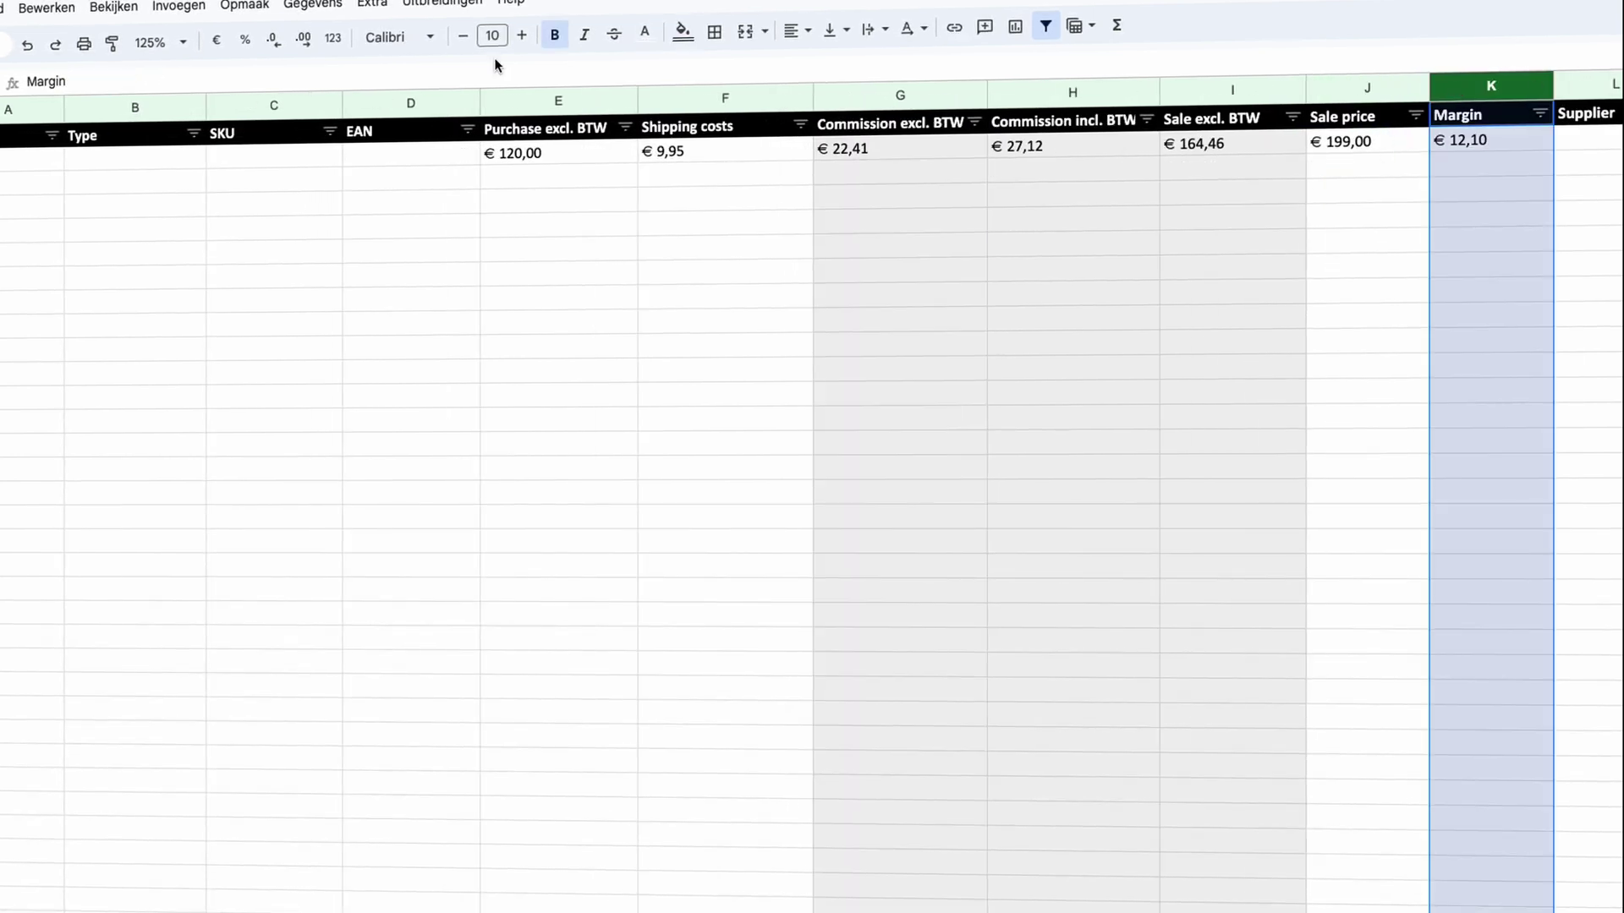
click(245, 6)
click(315, 362)
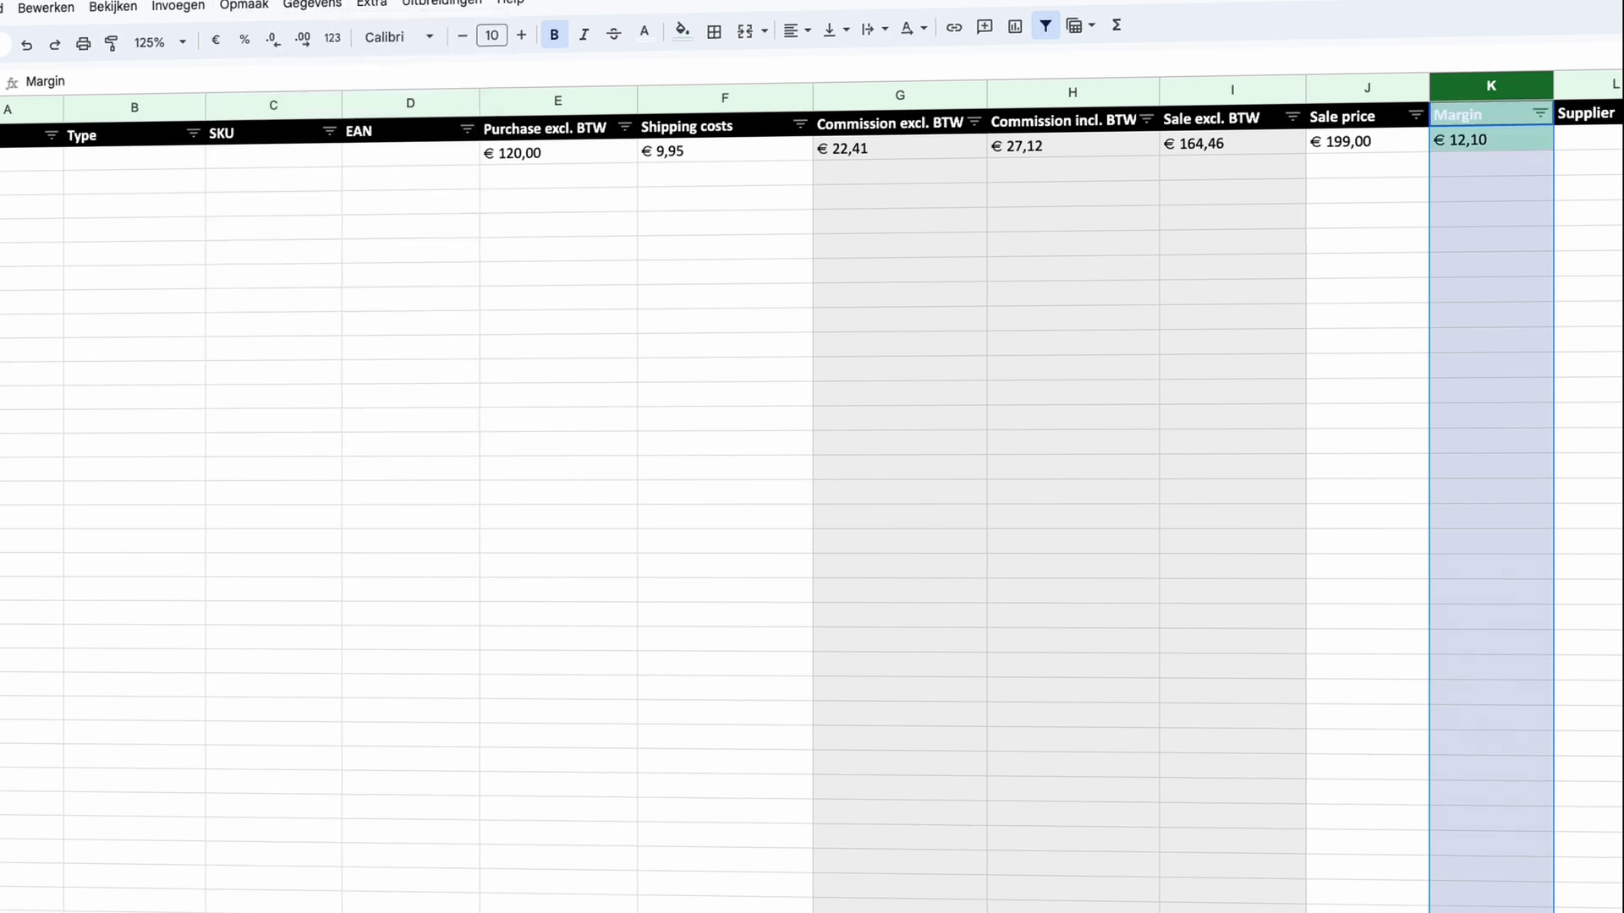
click(1480, 391)
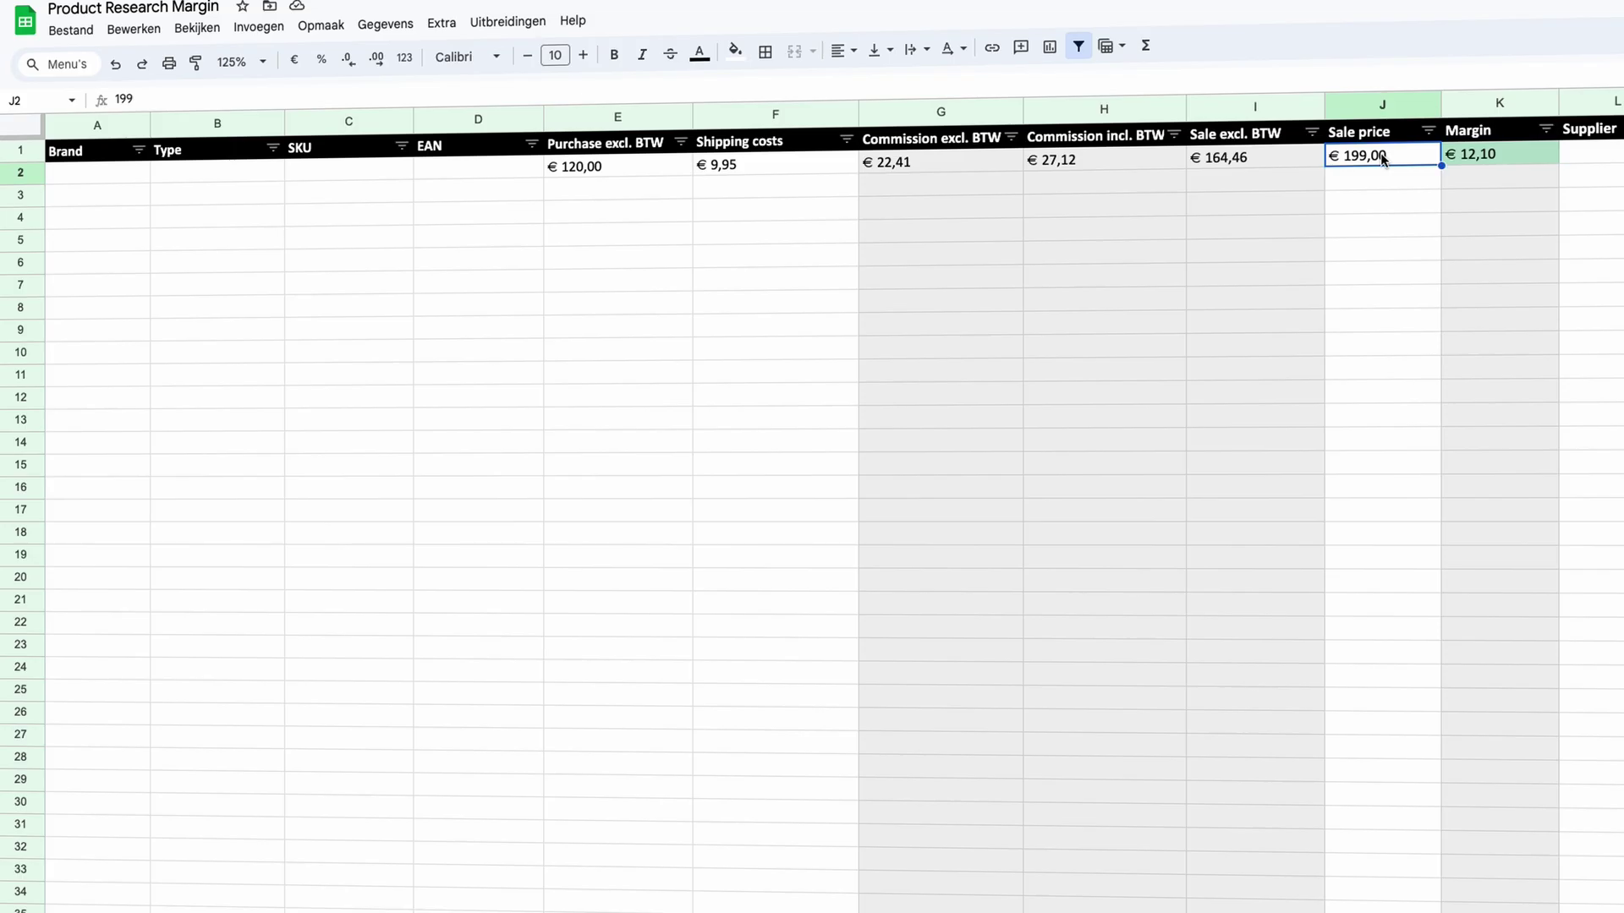
Set the row 2 sale price on the commission sheet to 209 and check the row's Margin cell.
text(290)
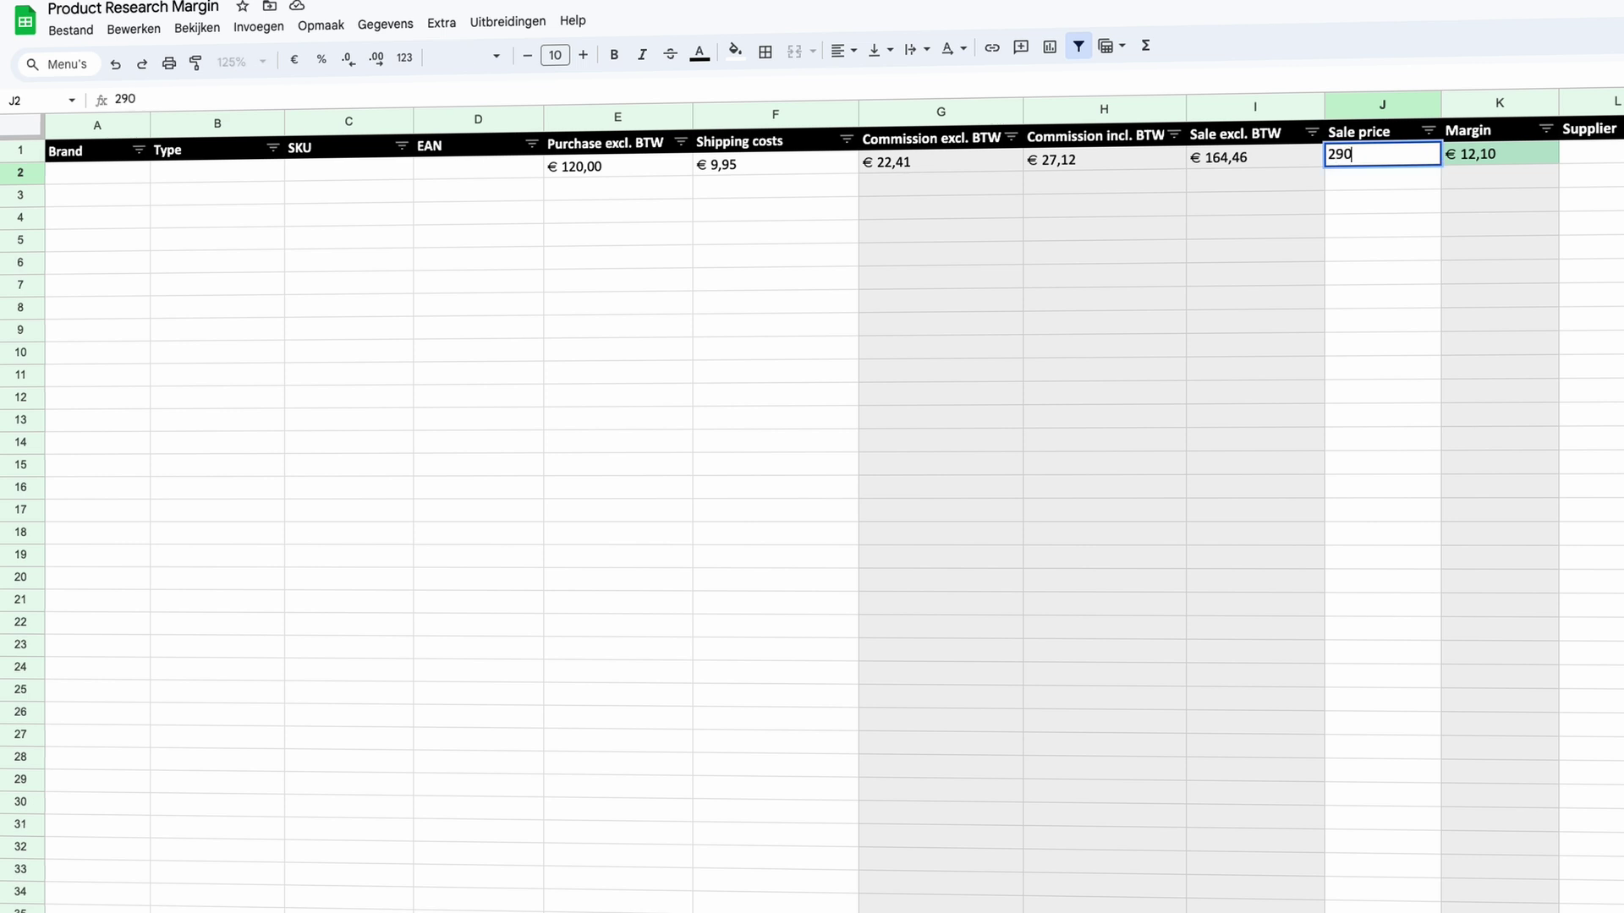
text(9)
key(Return)
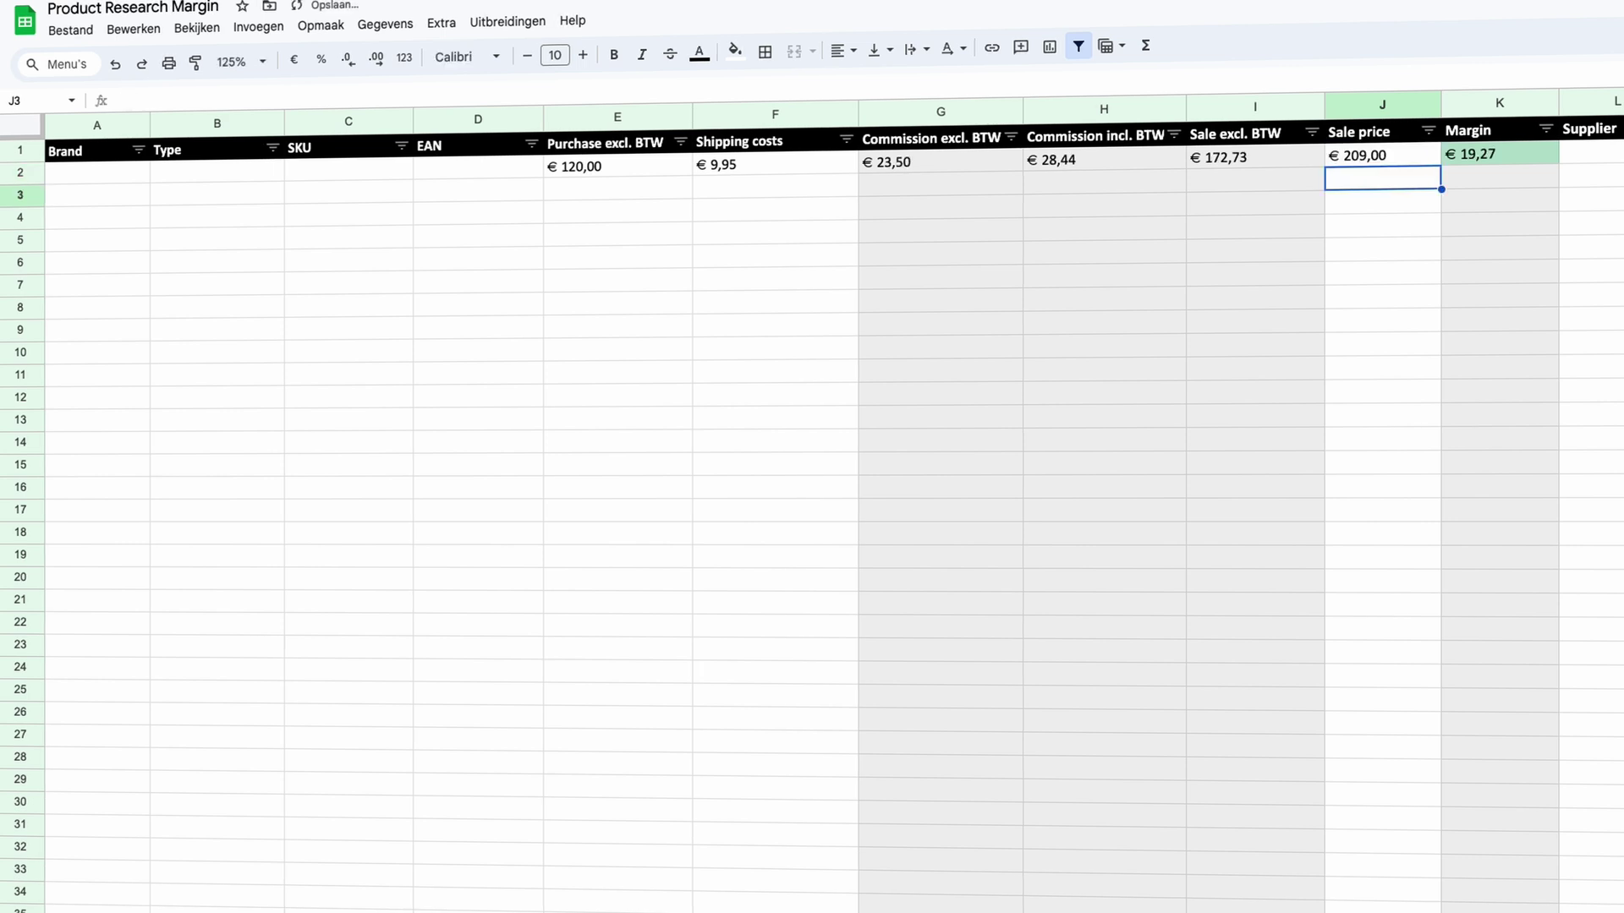
click(1555, 155)
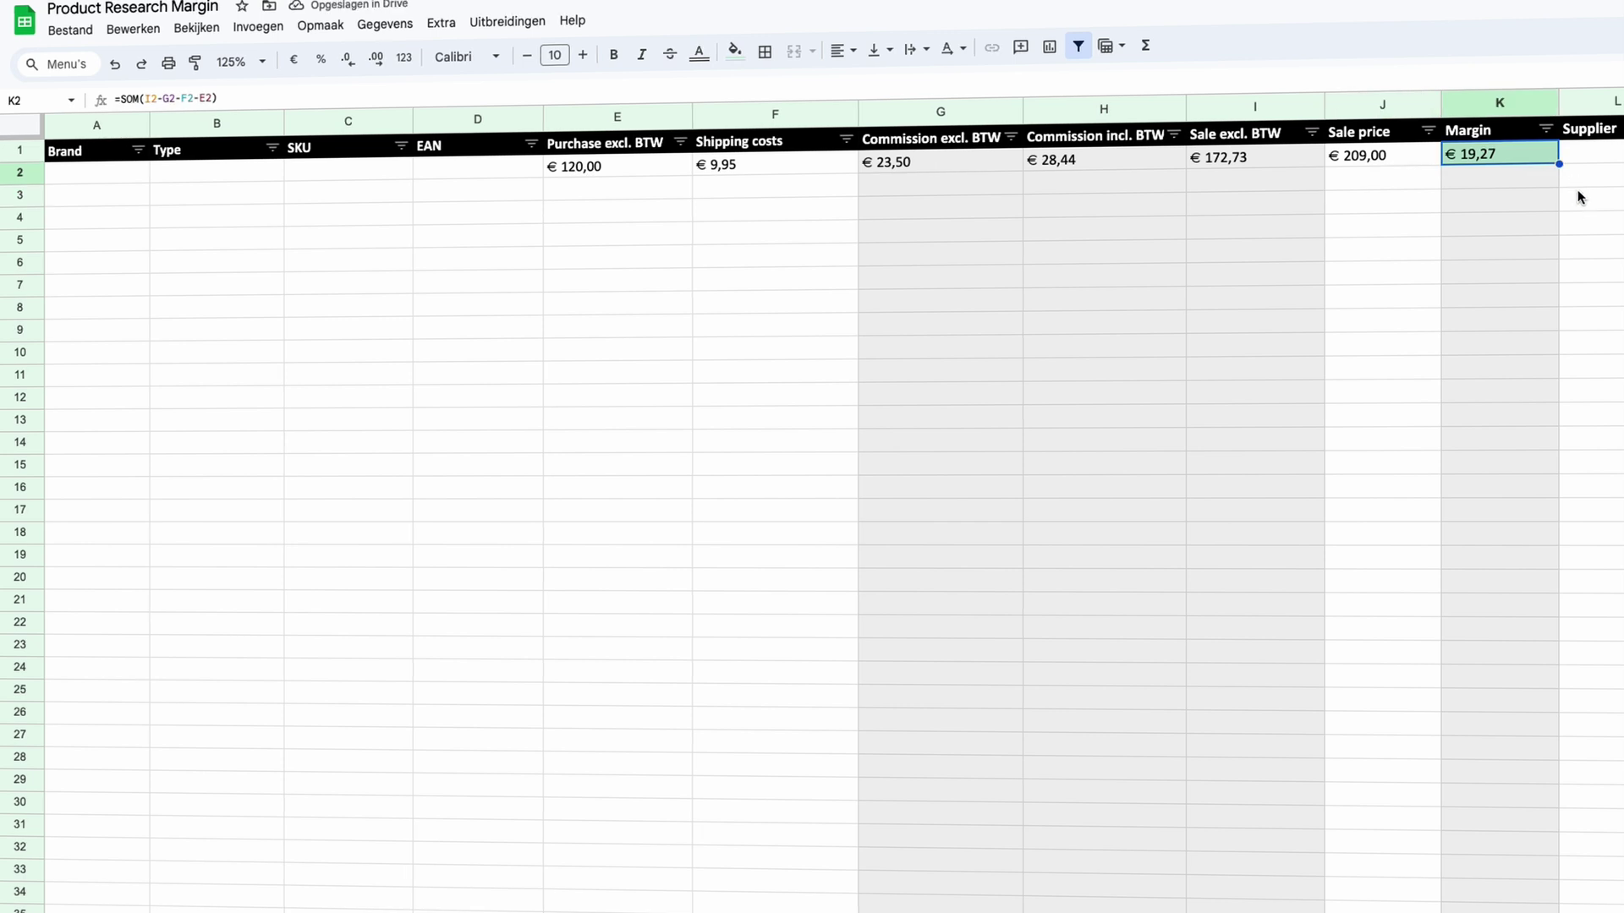
click(1595, 267)
click(1155, 322)
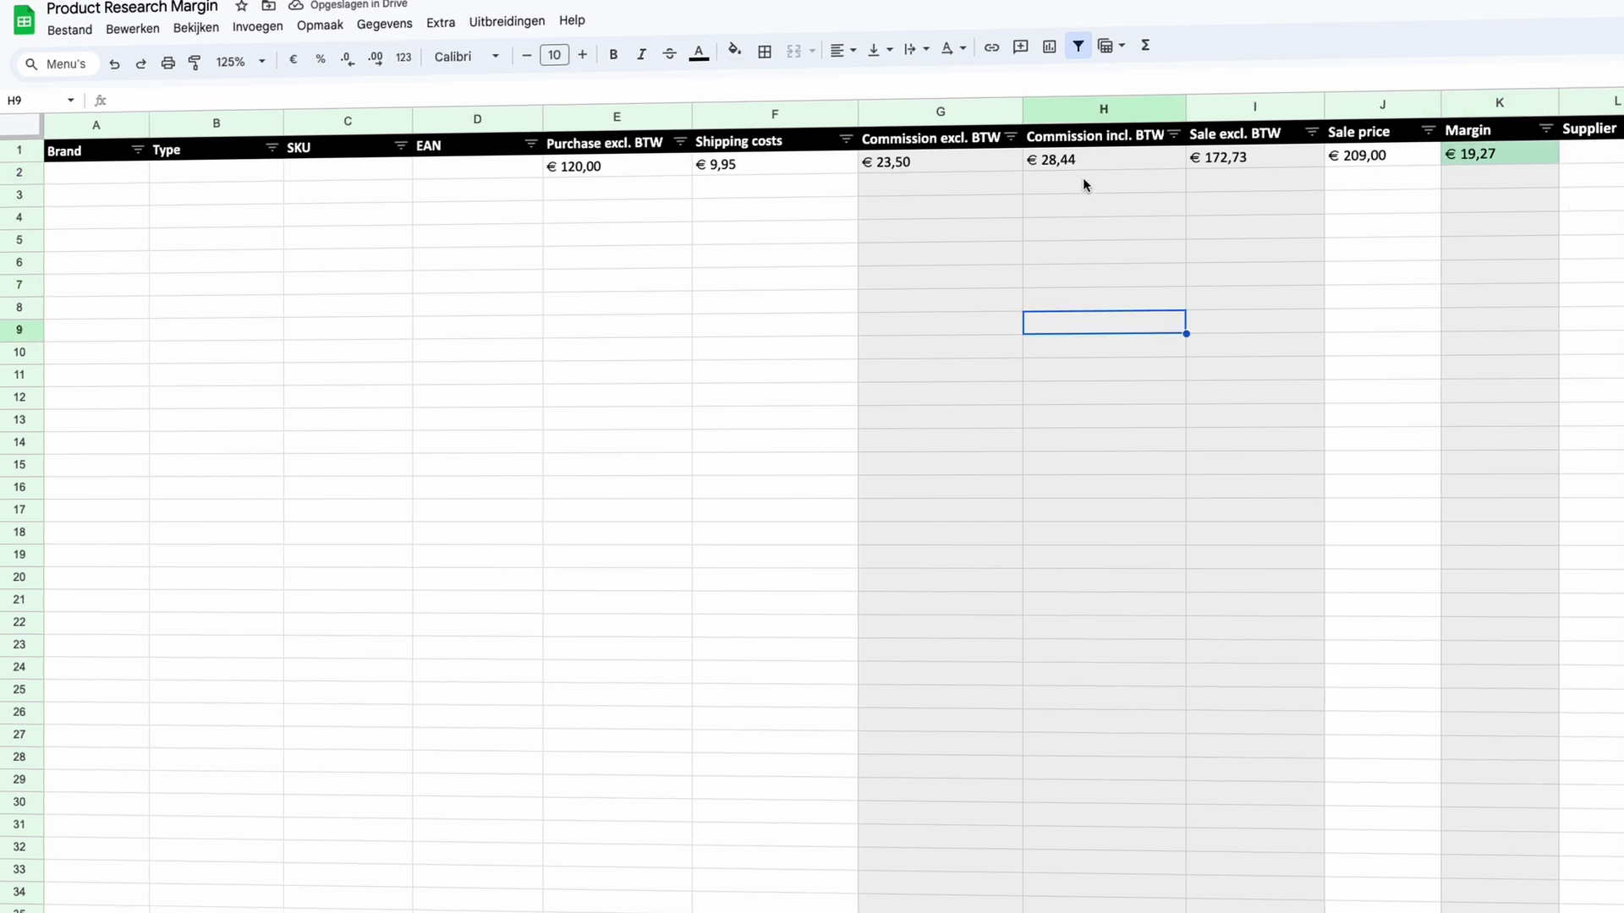
Examine the commission percentage in the row 2 Commission incl. BTW formula, leaving the formula unedited.
click(1106, 166)
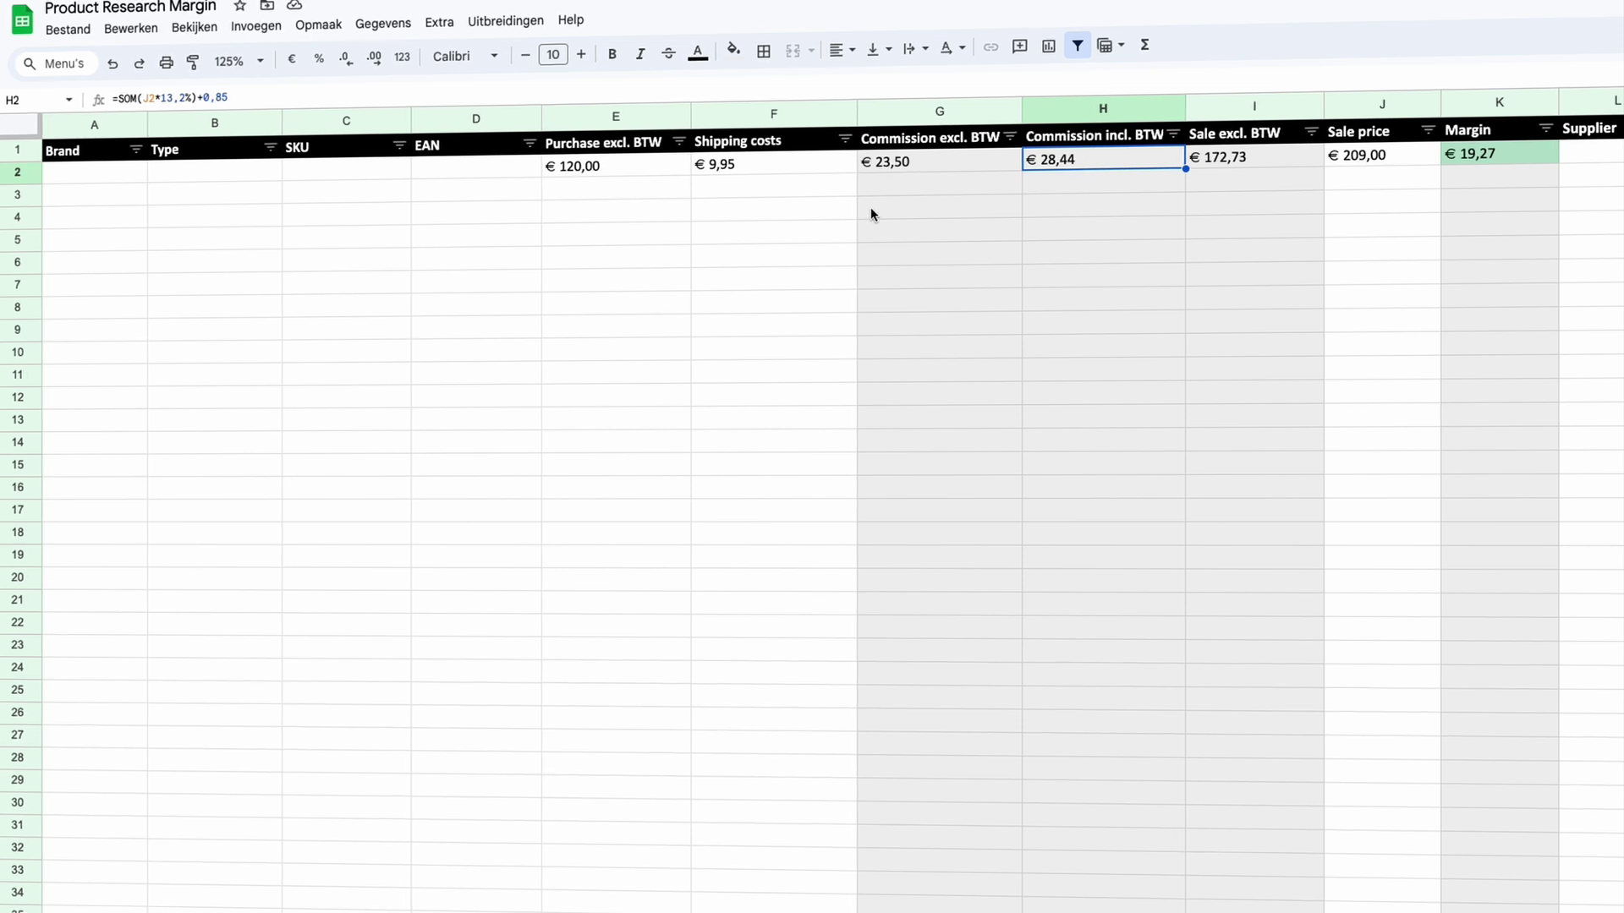
click(161, 98)
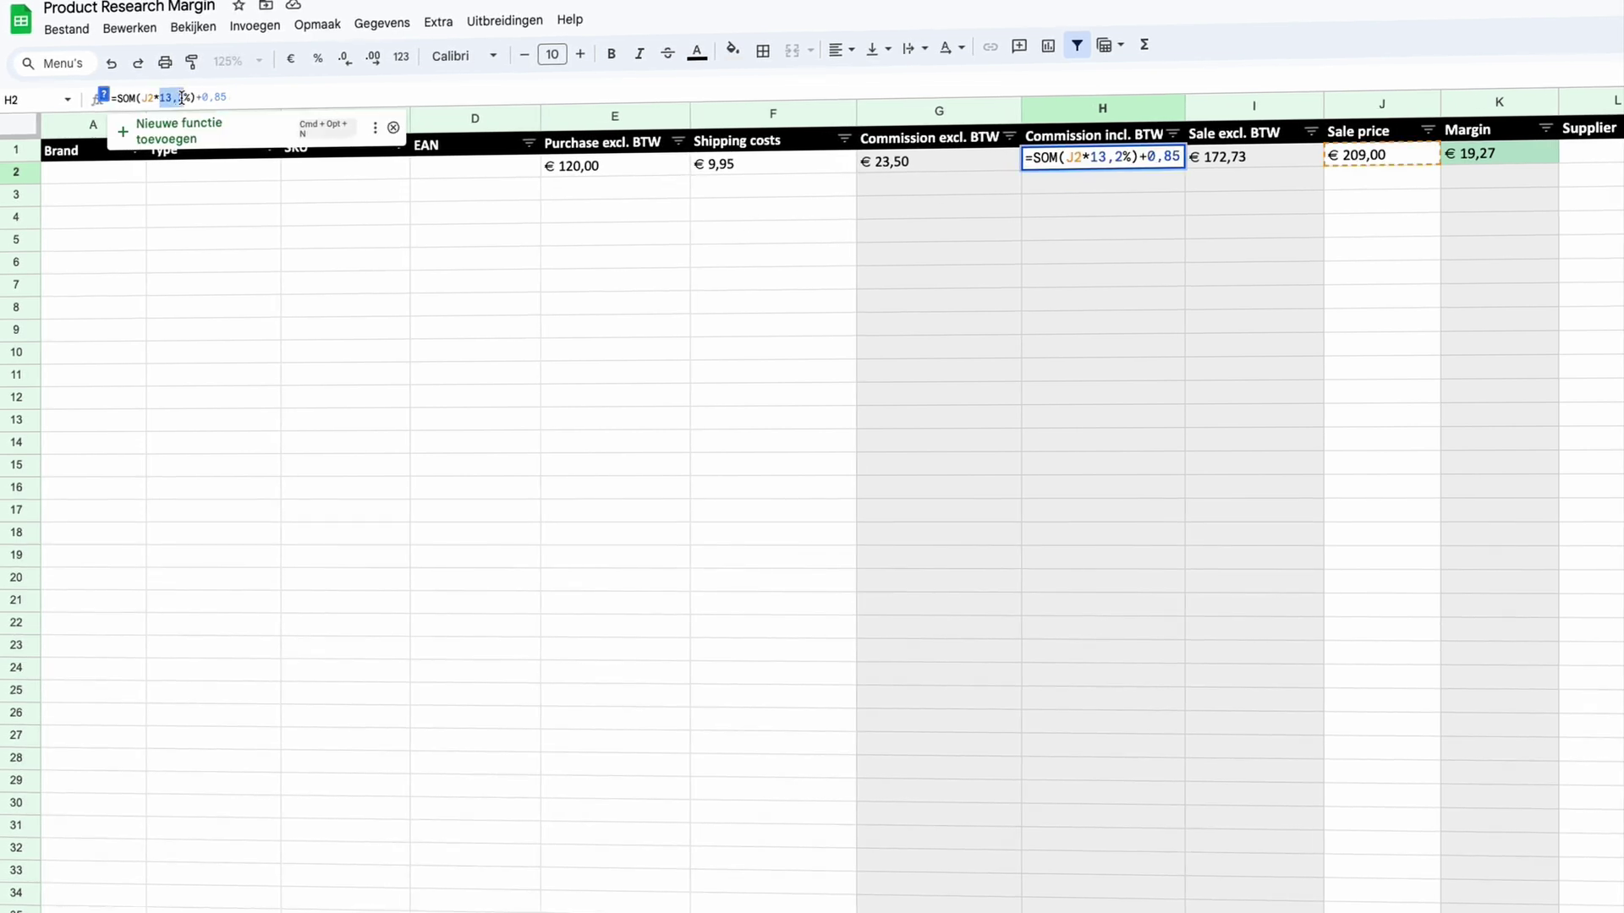
click(505, 359)
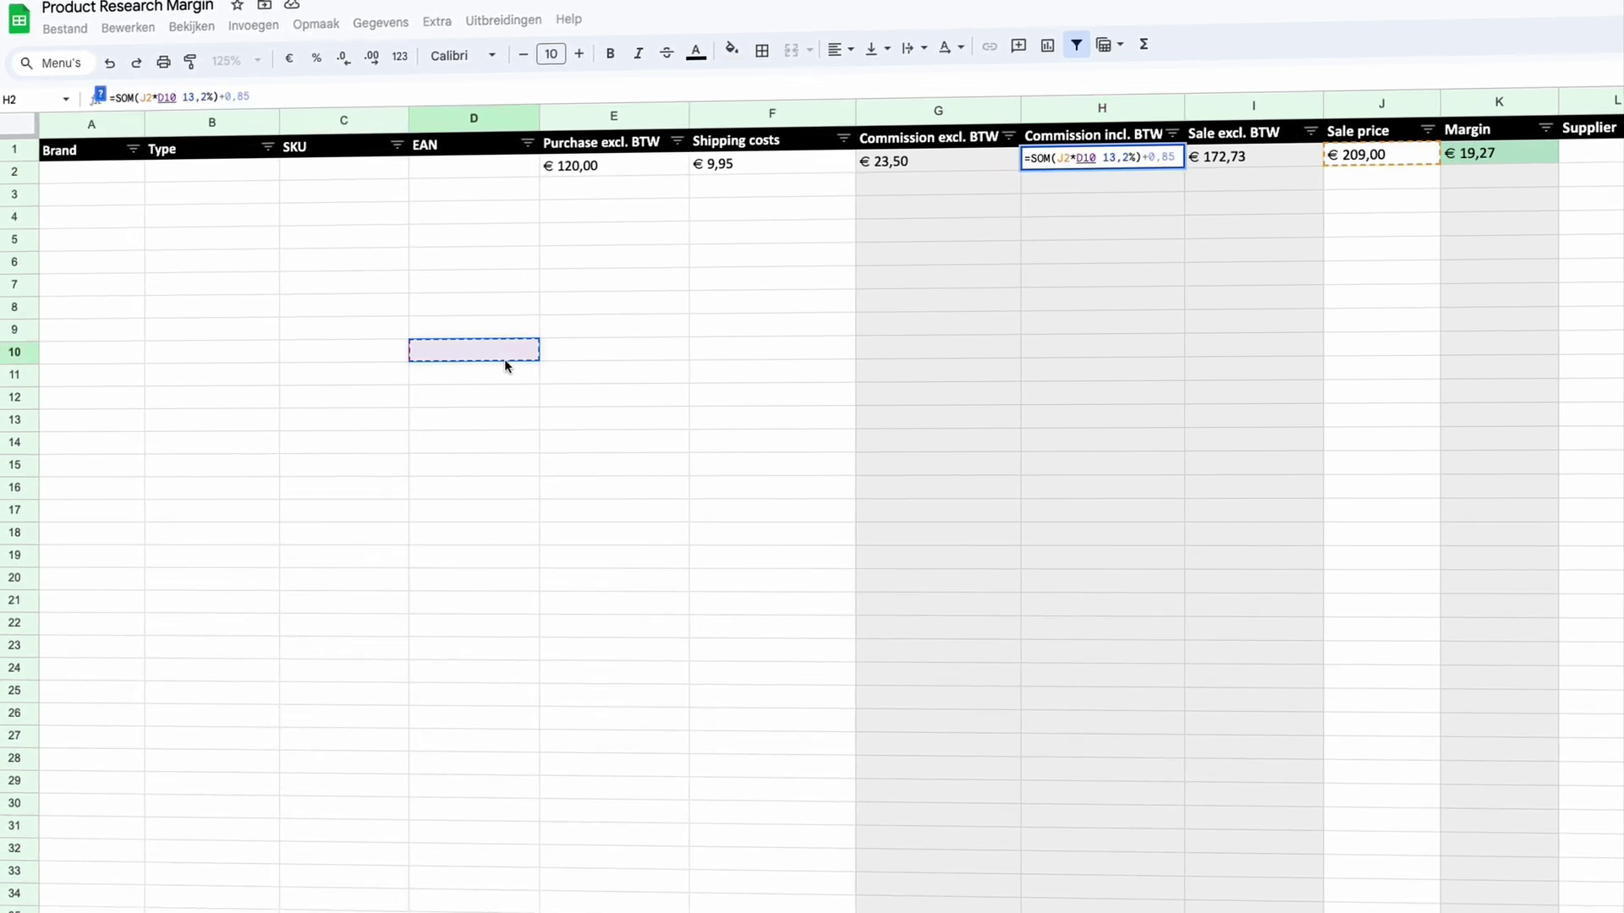
key(Escape)
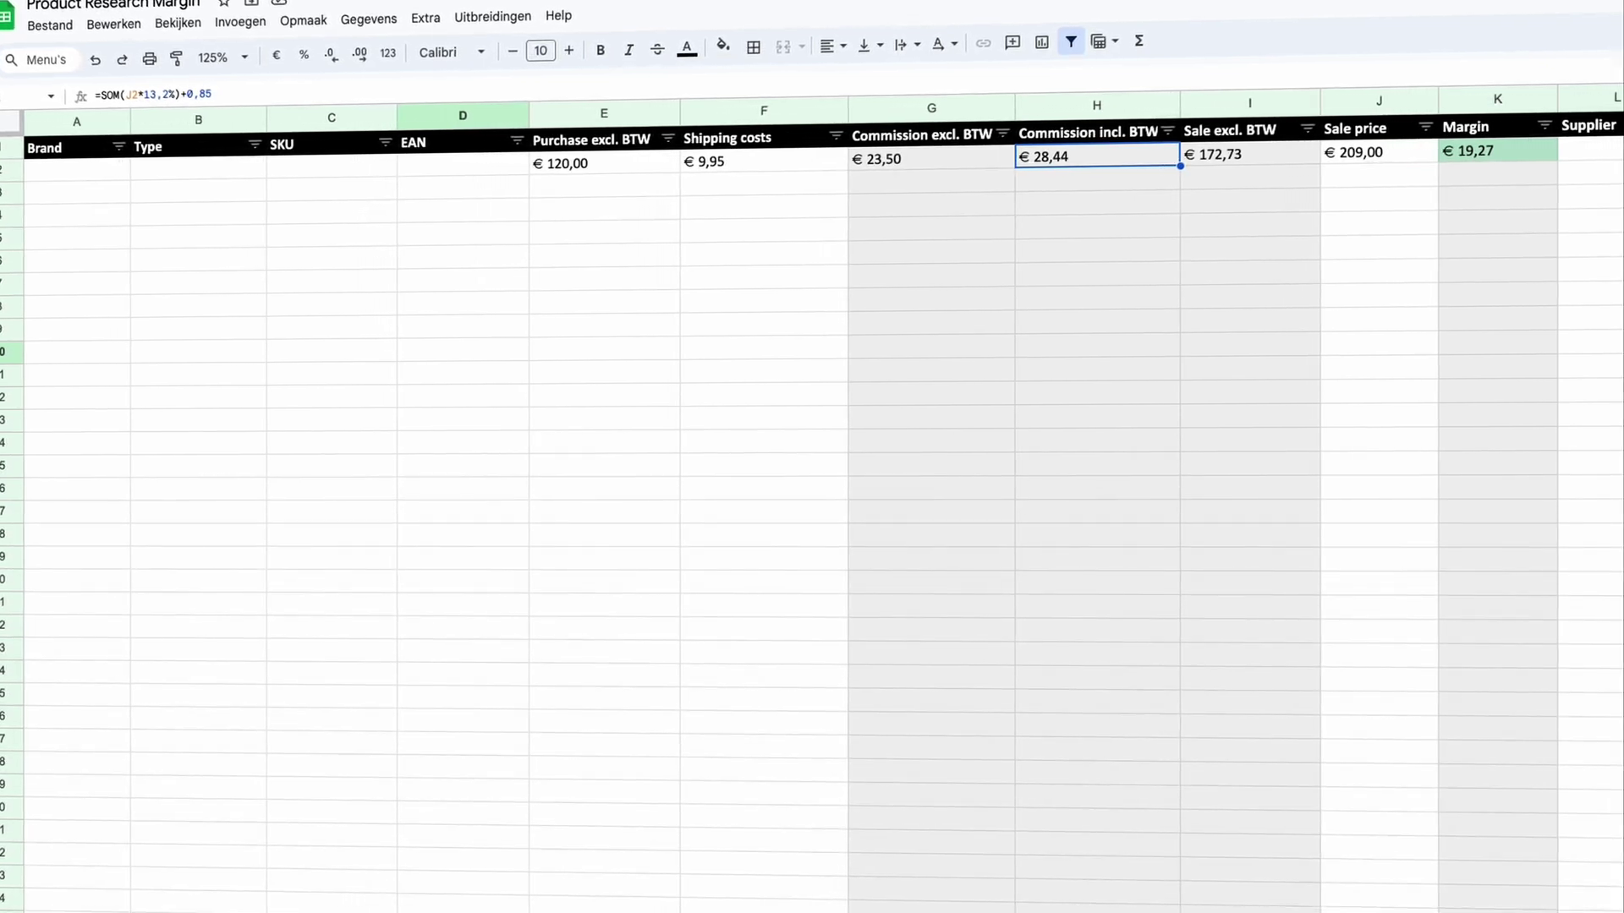
Enter 13,2 in an empty cell beyond the Supplier column on the commission sheet.
click(1468, 181)
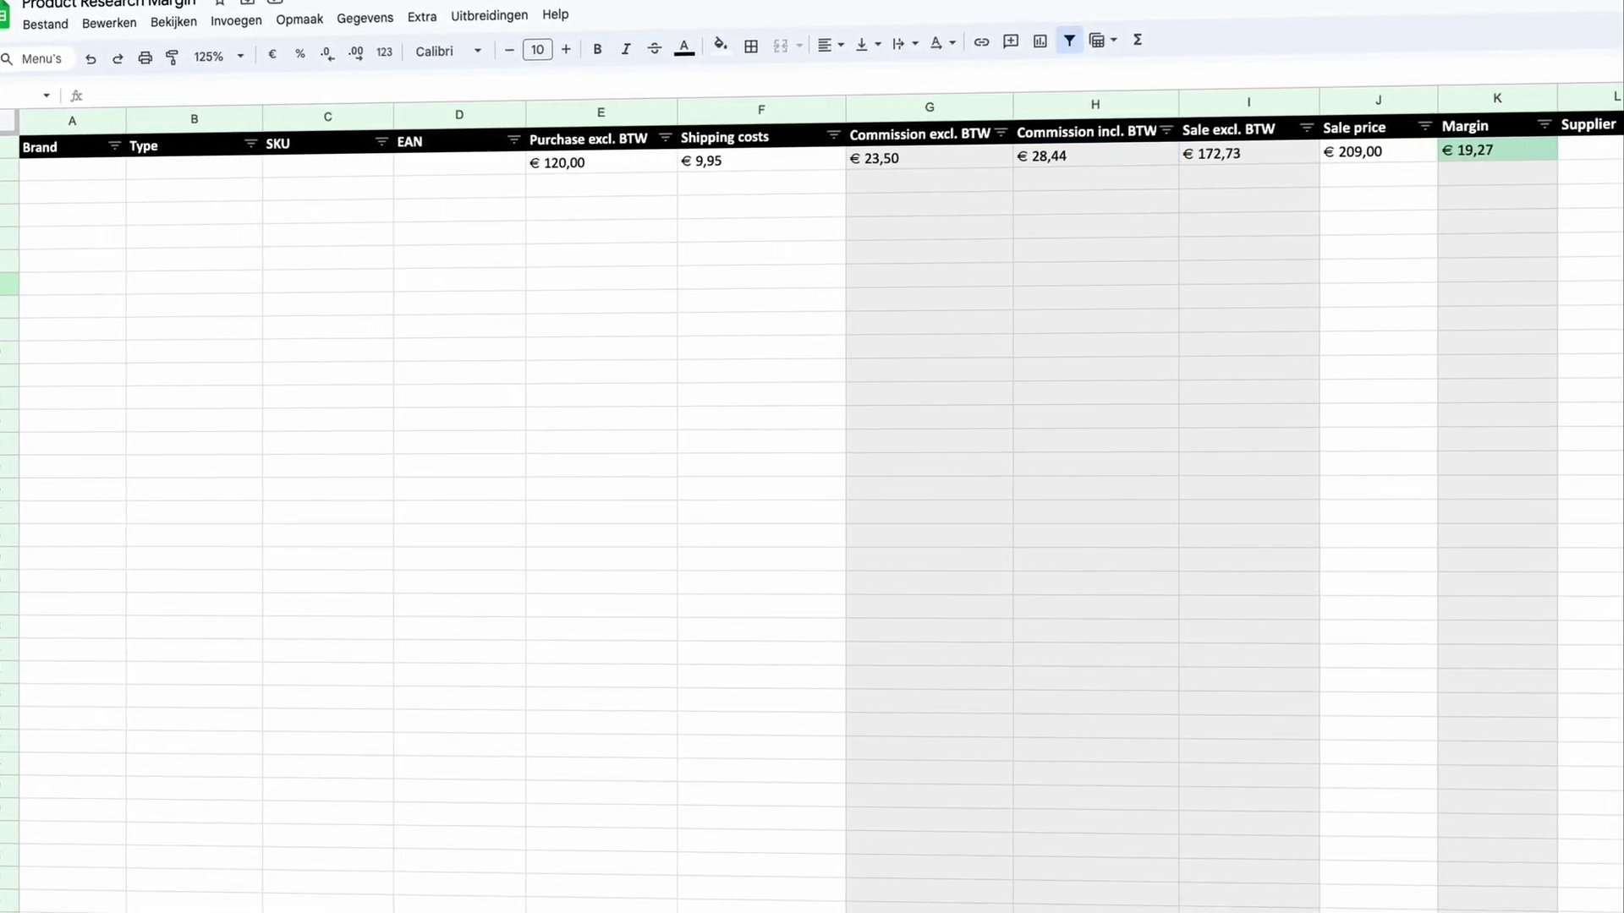
text(Wat)
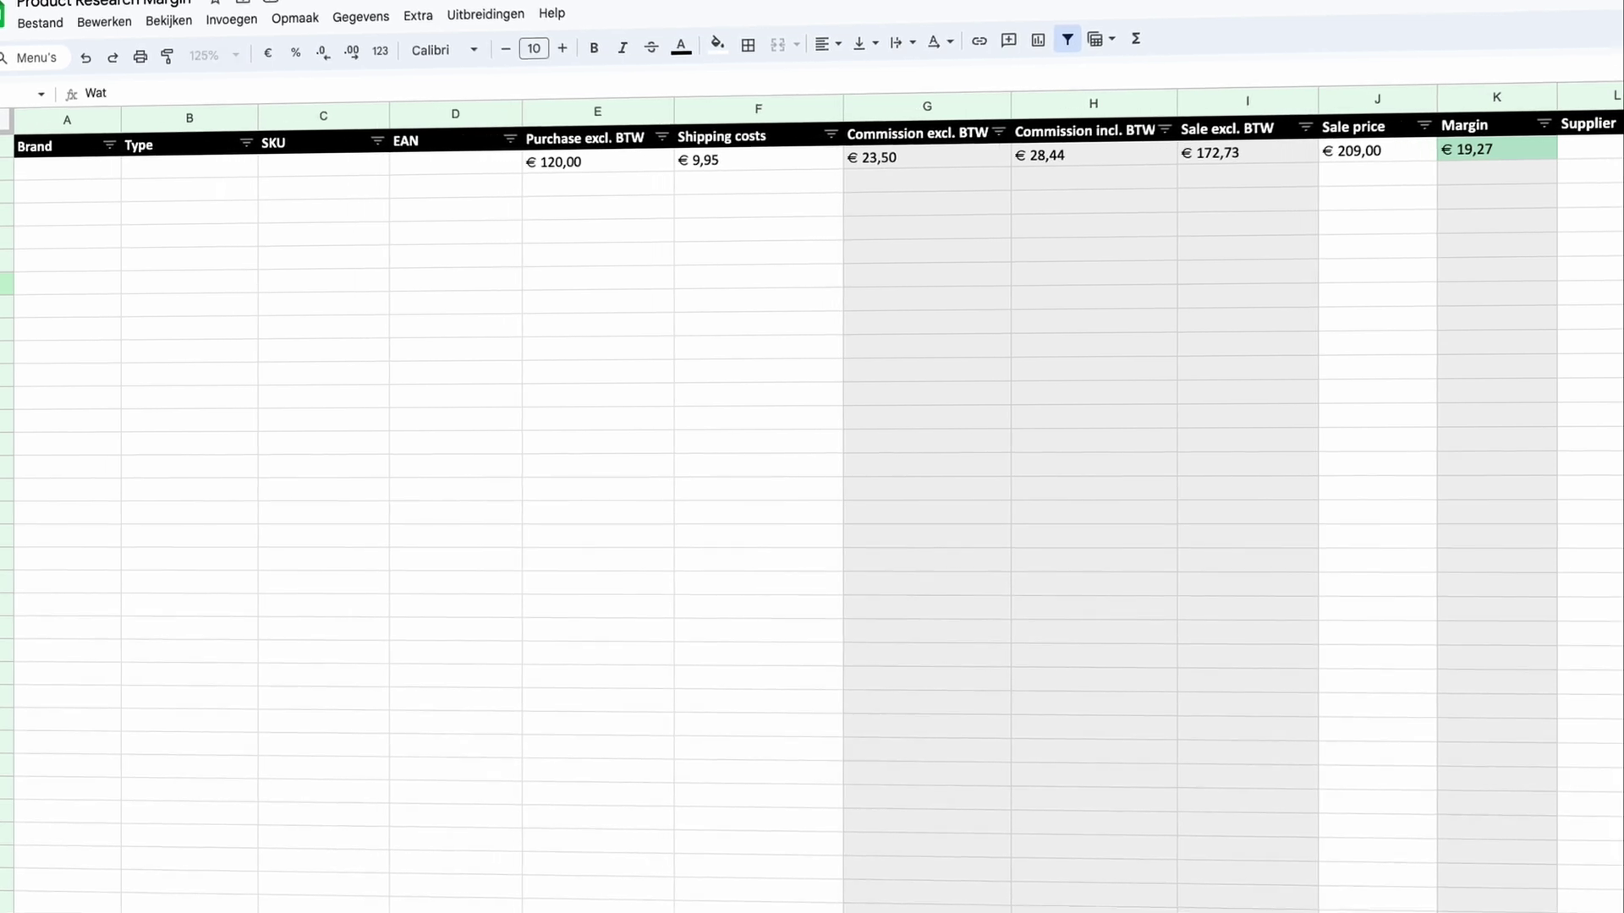
key(BackSpace)
key(BackSpace)
key(BackSpace)
text(1)
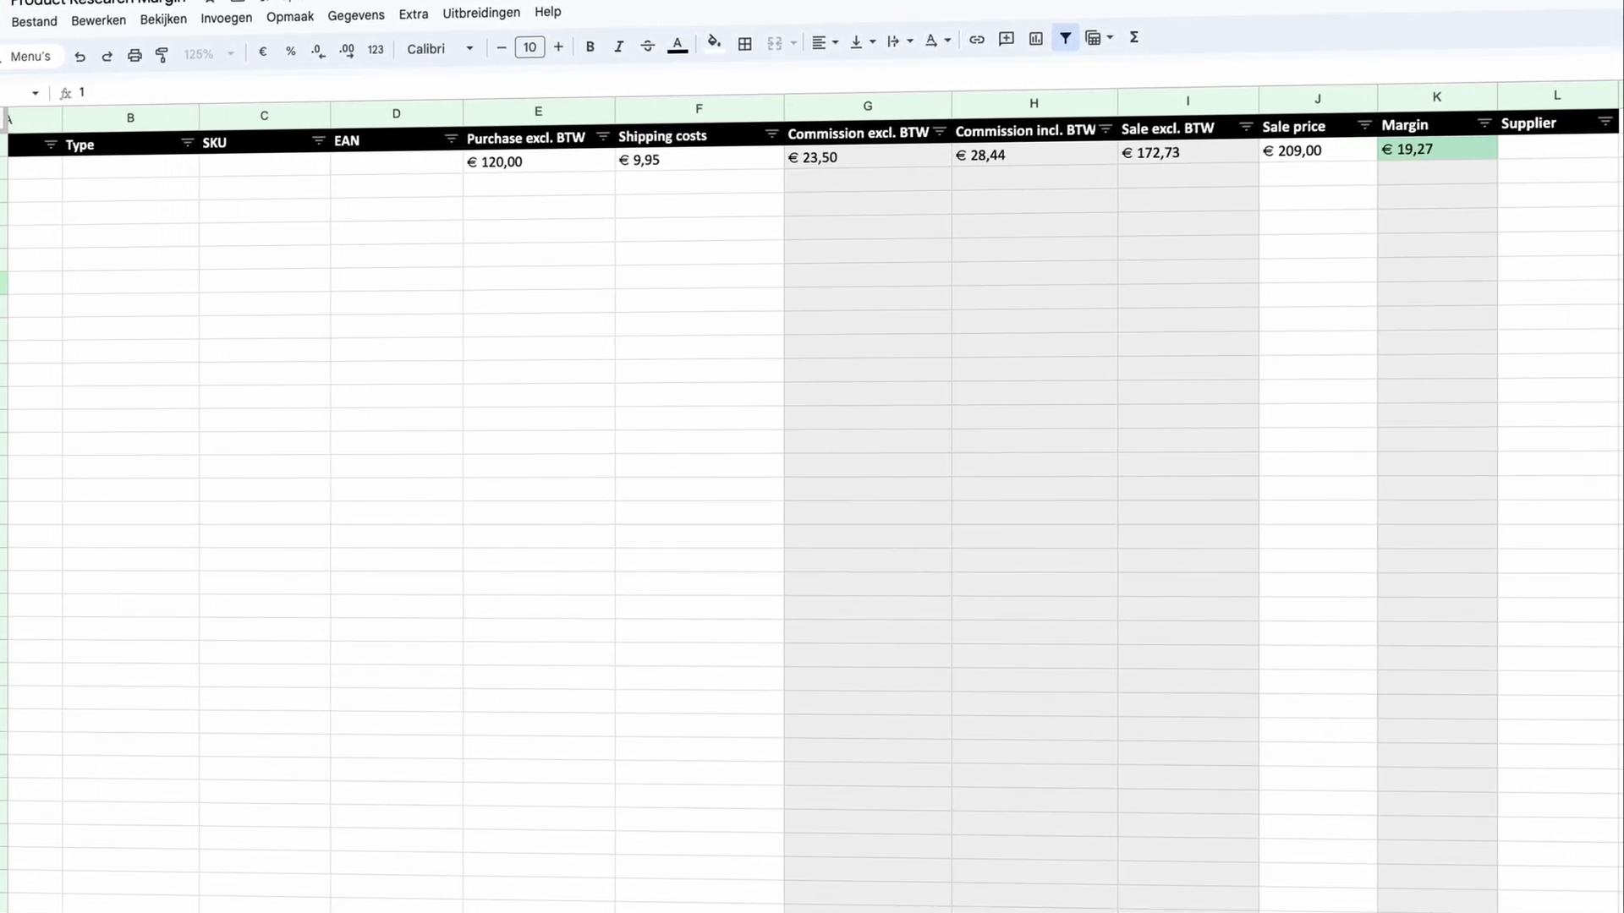
text(3,2)
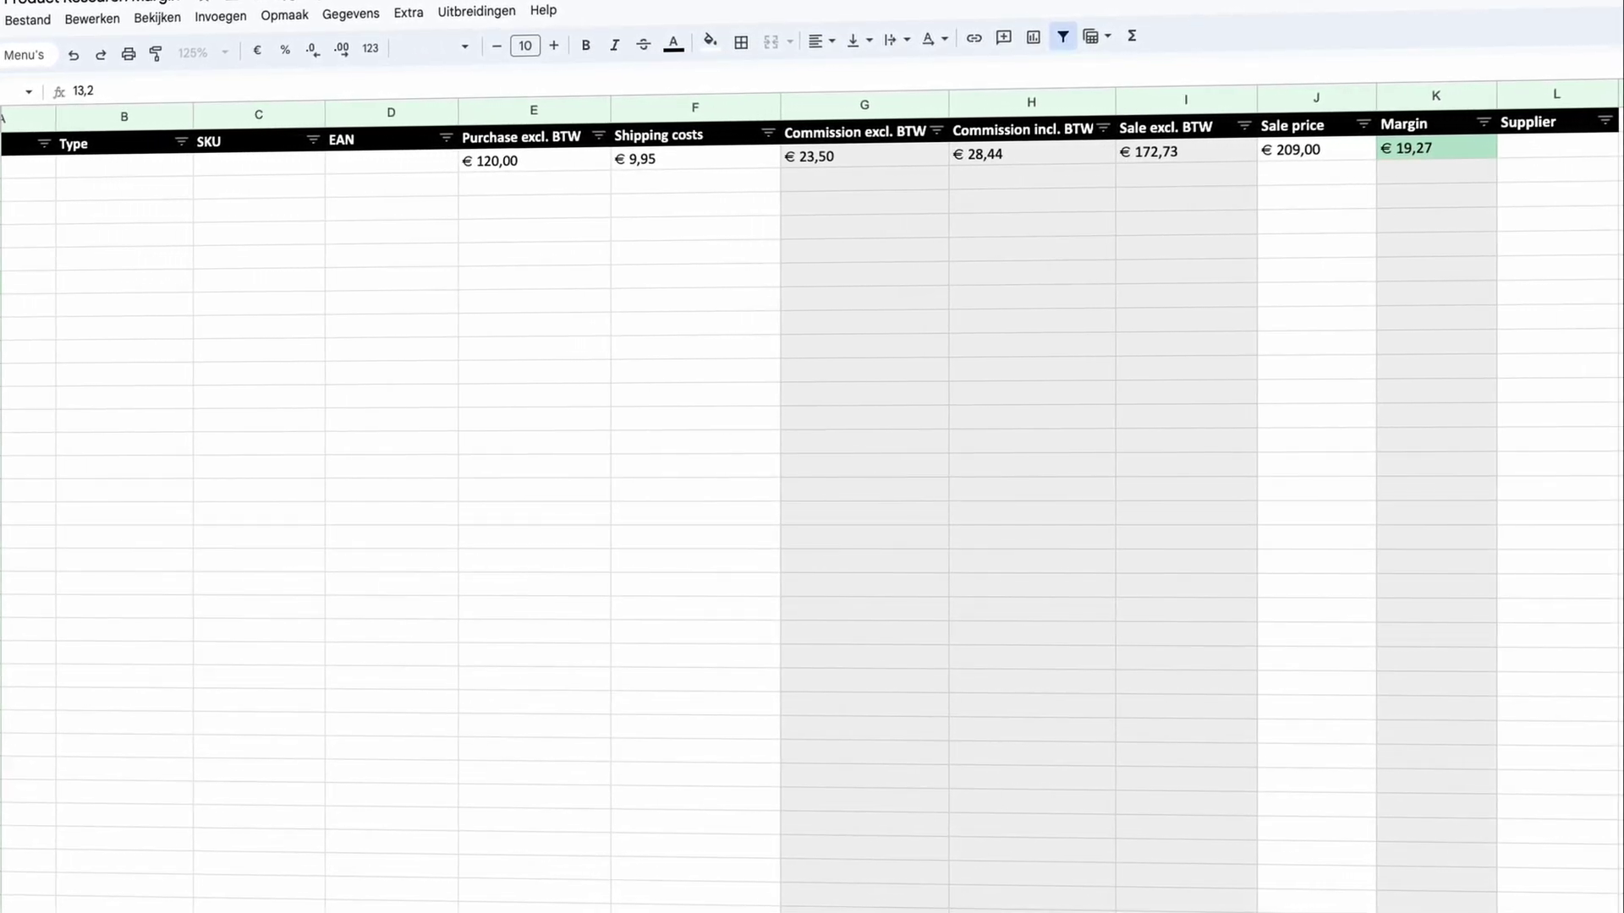
key(Return)
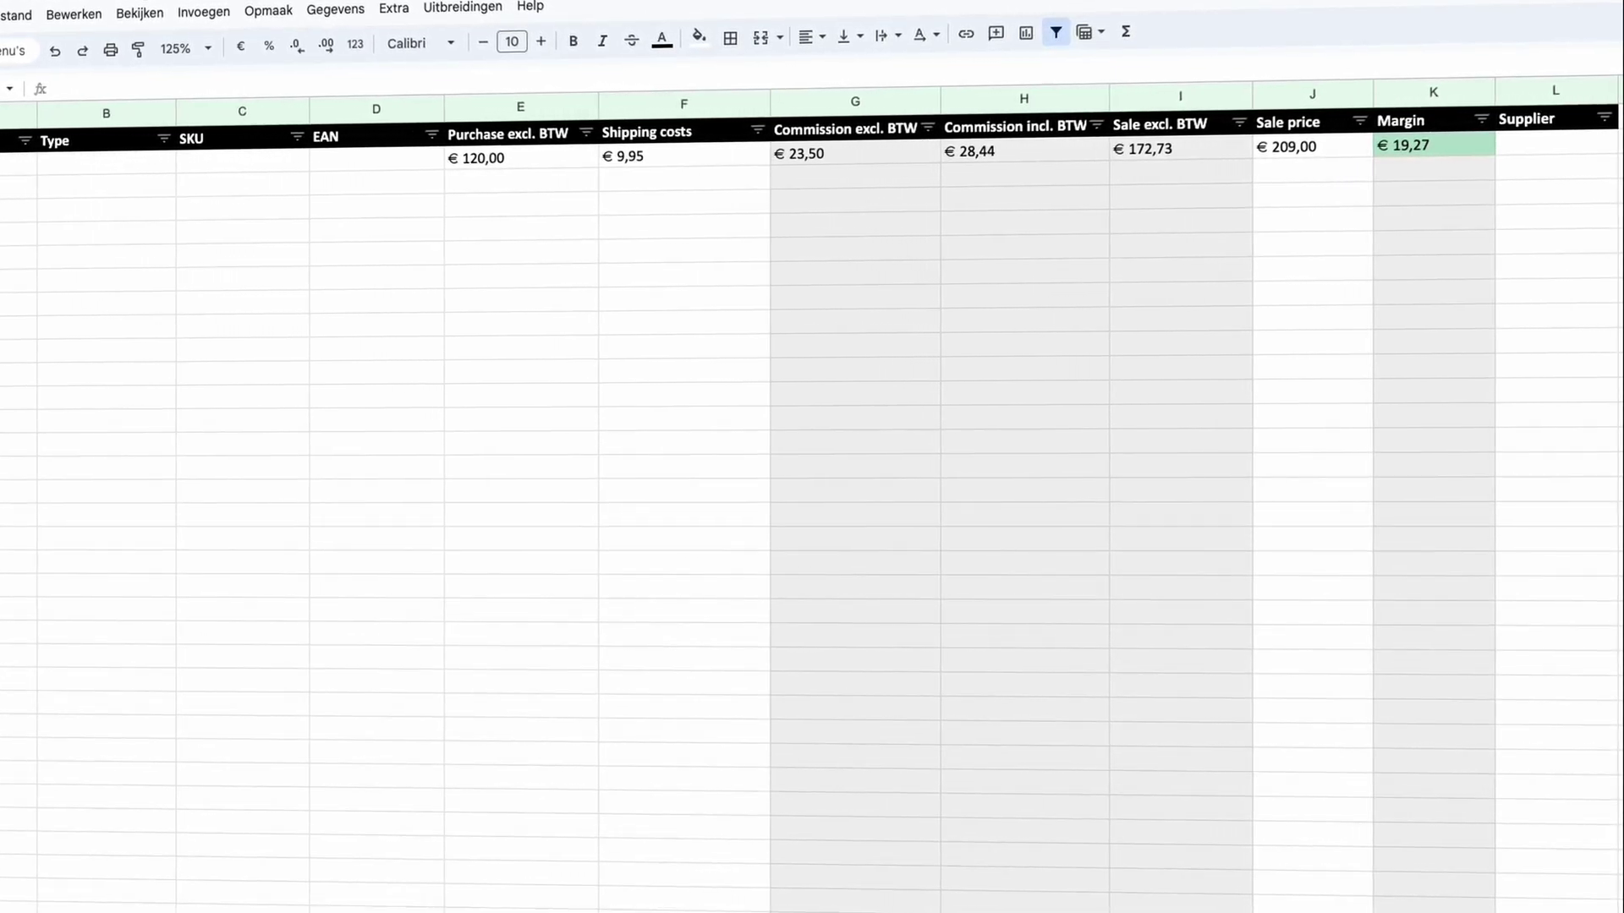
Examine which part of the row 2 Commission incl. BTW formula holds the commission percentage.
scroll(1266, 223, left, 2)
click(1054, 148)
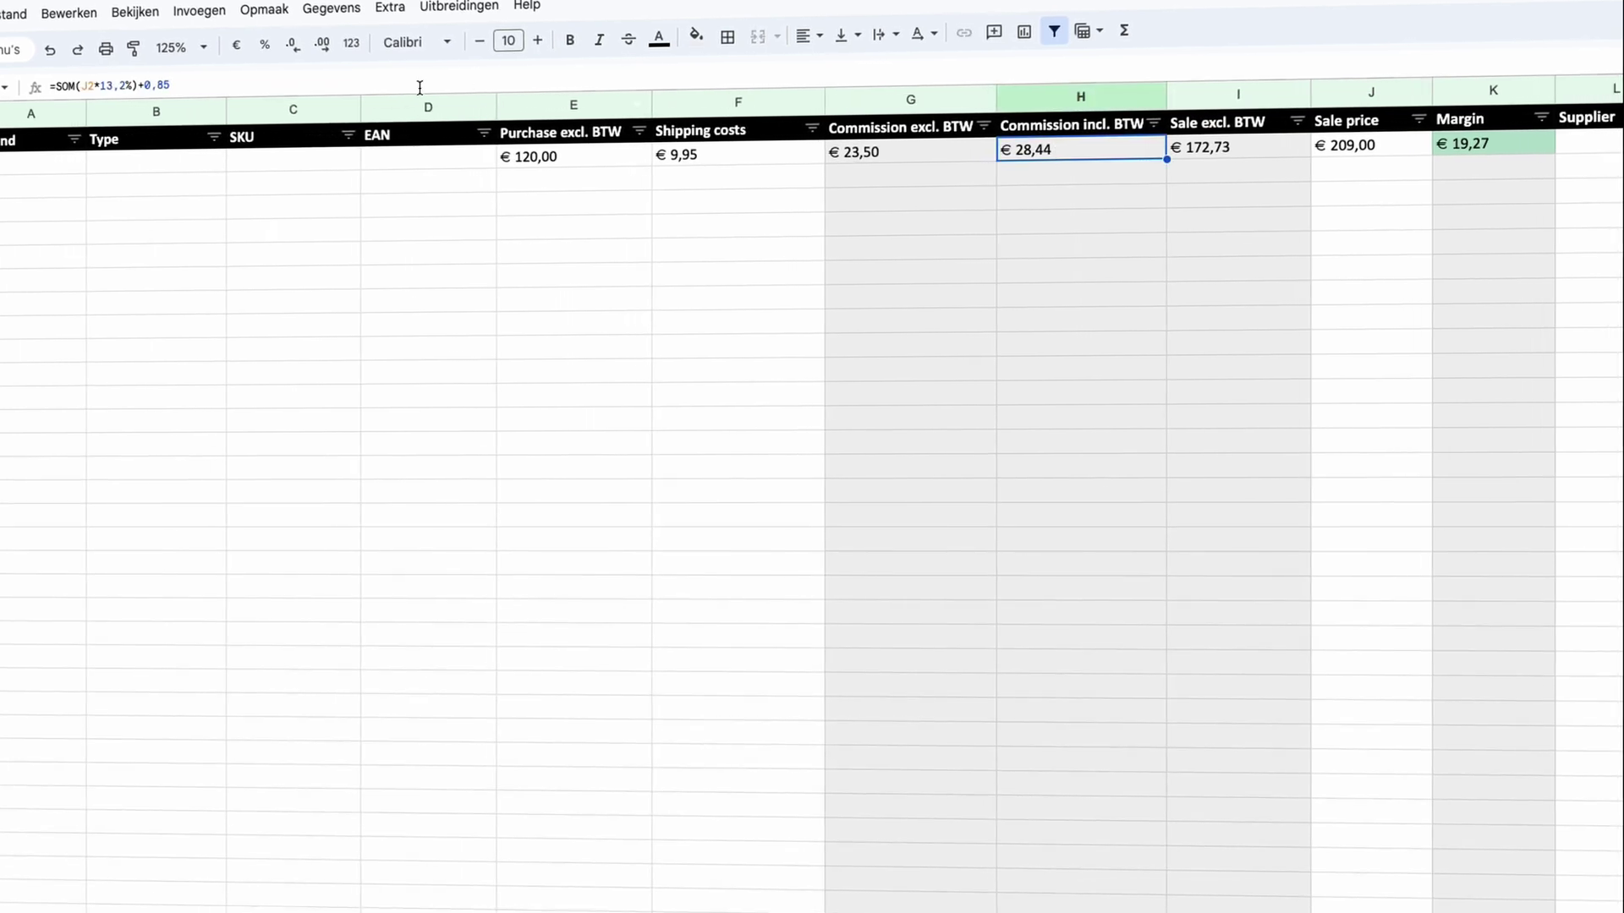
drag(95, 84, 123, 85)
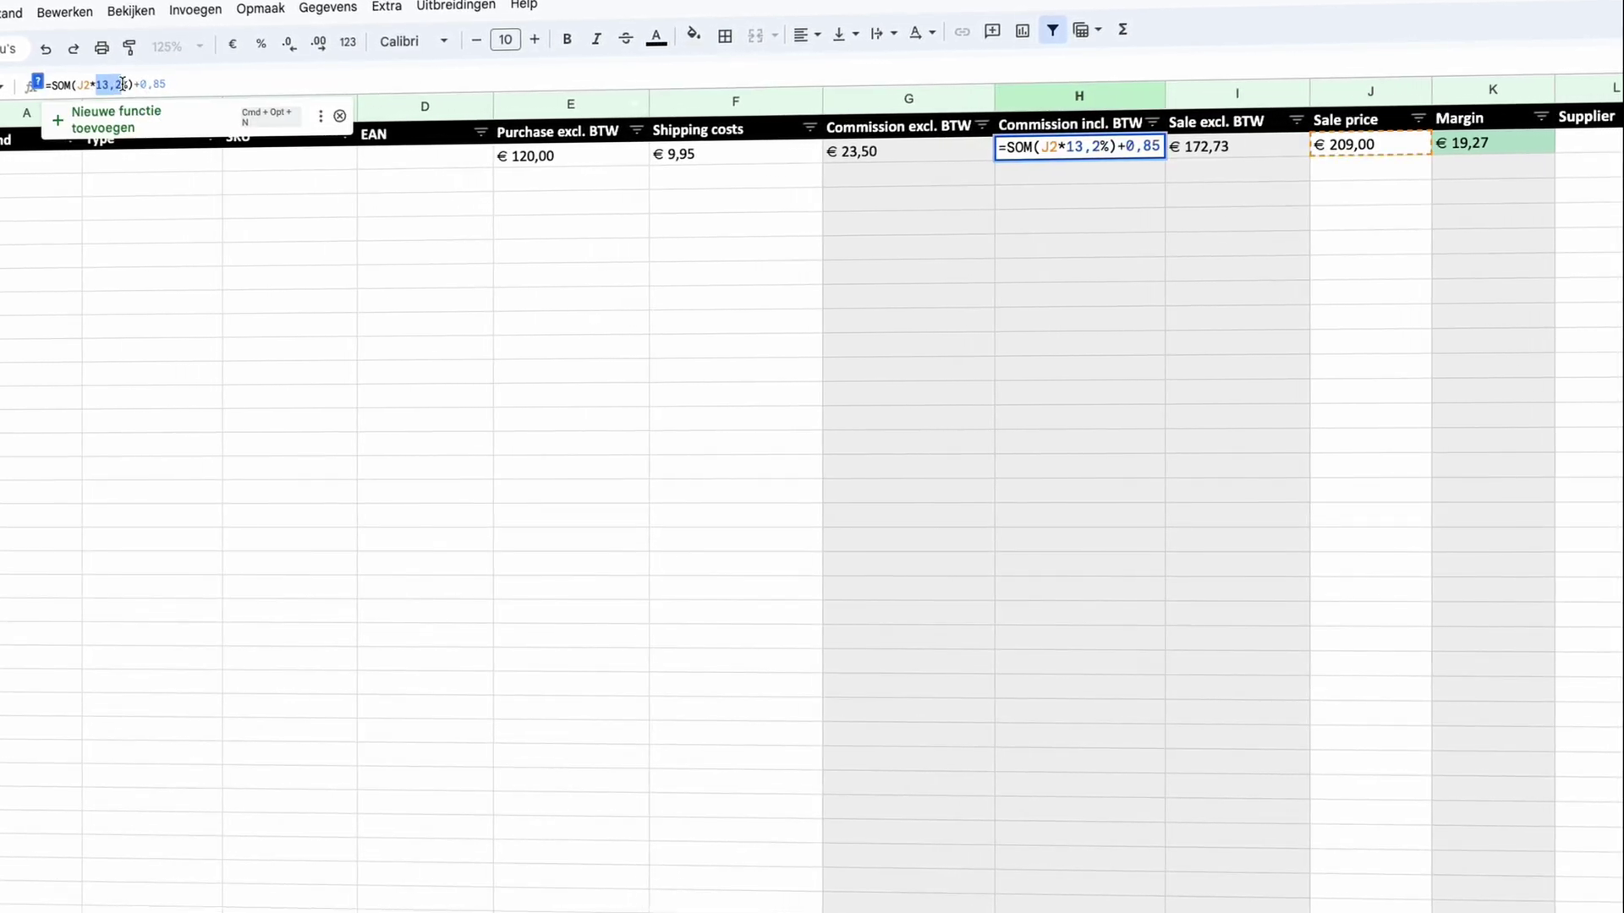
key(Return)
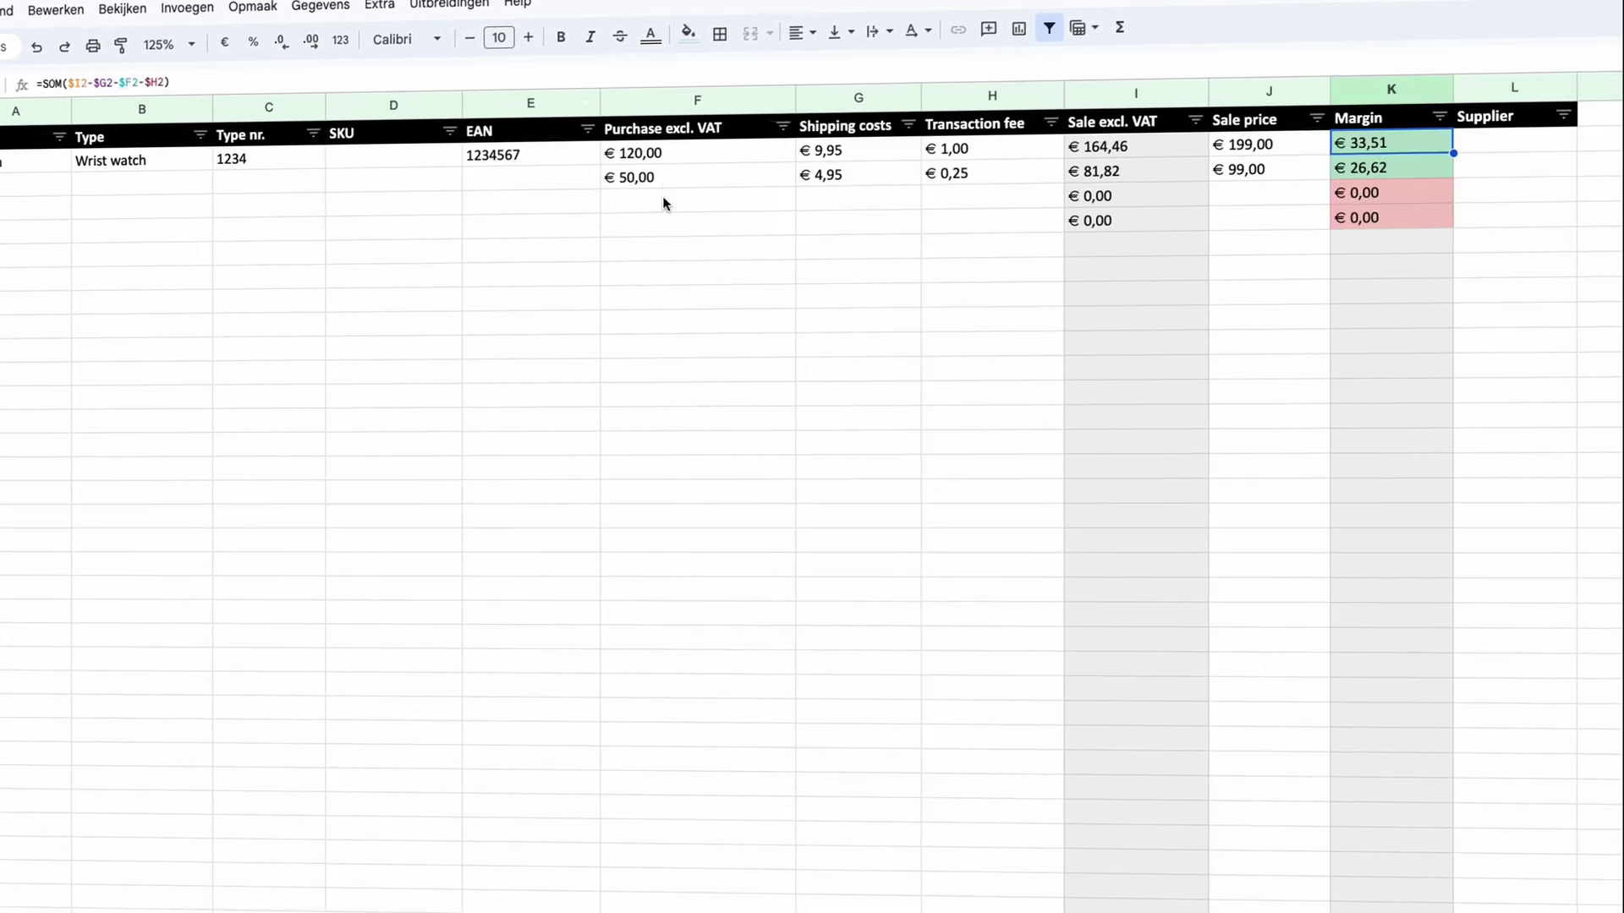
Add the other sheet's second product to commission sheet row 3 with purchase price 50, shipping costs 4,95 and sale price 99.
click(687, 178)
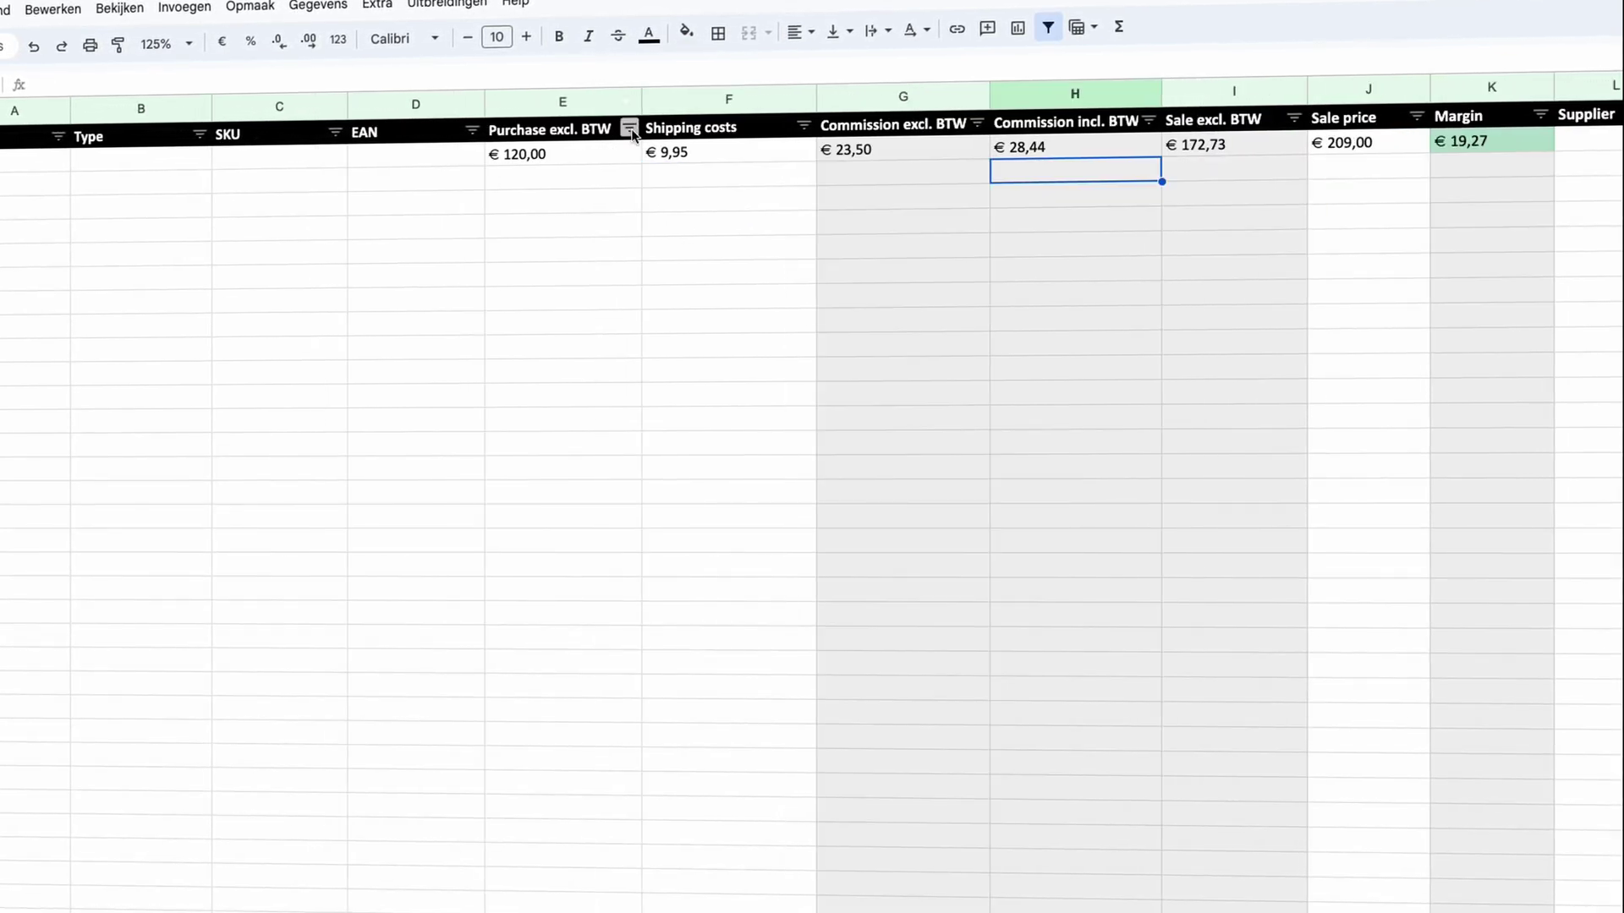
click(581, 174)
text(50)
key(Tab)
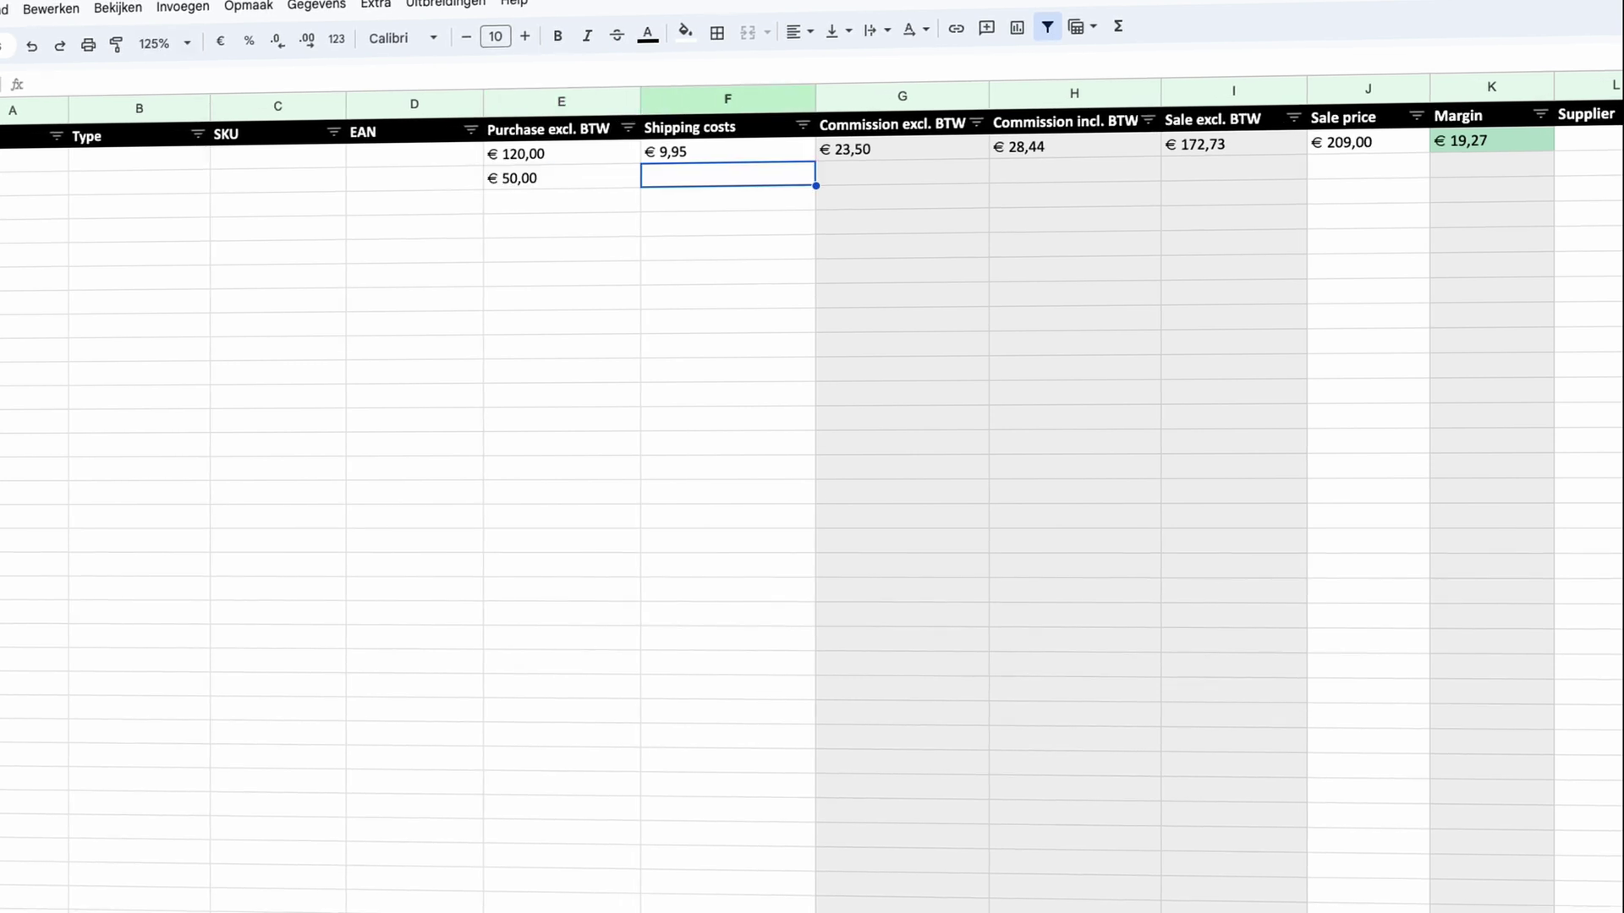
text(4,95)
key(Tab)
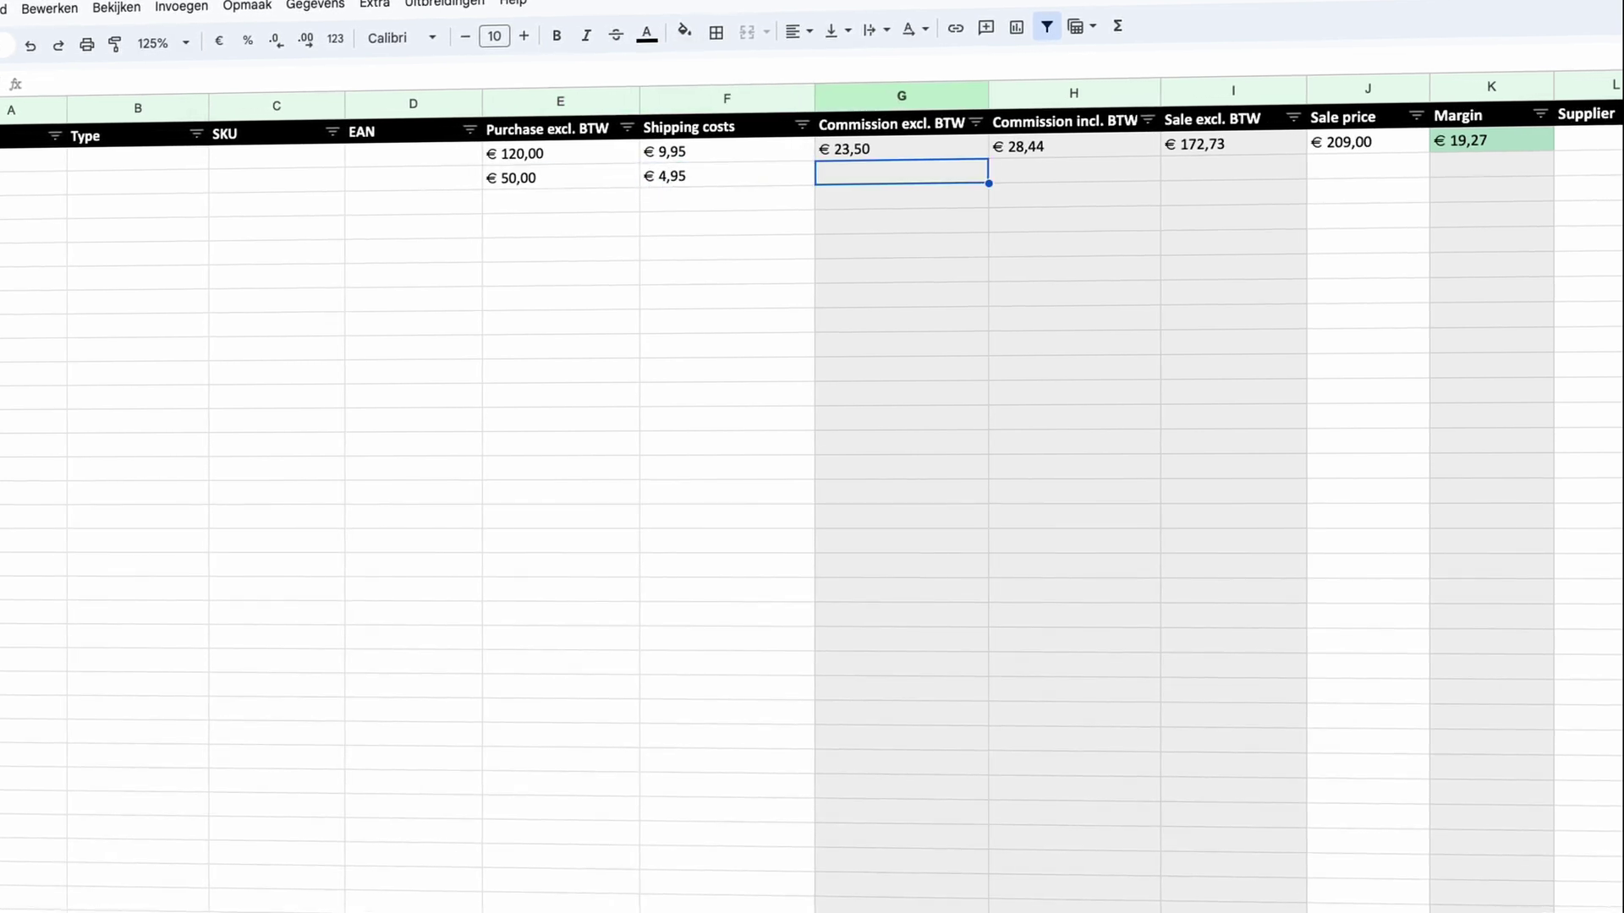
key(Tab)
key(Tab)
key(Tab)
text(99)
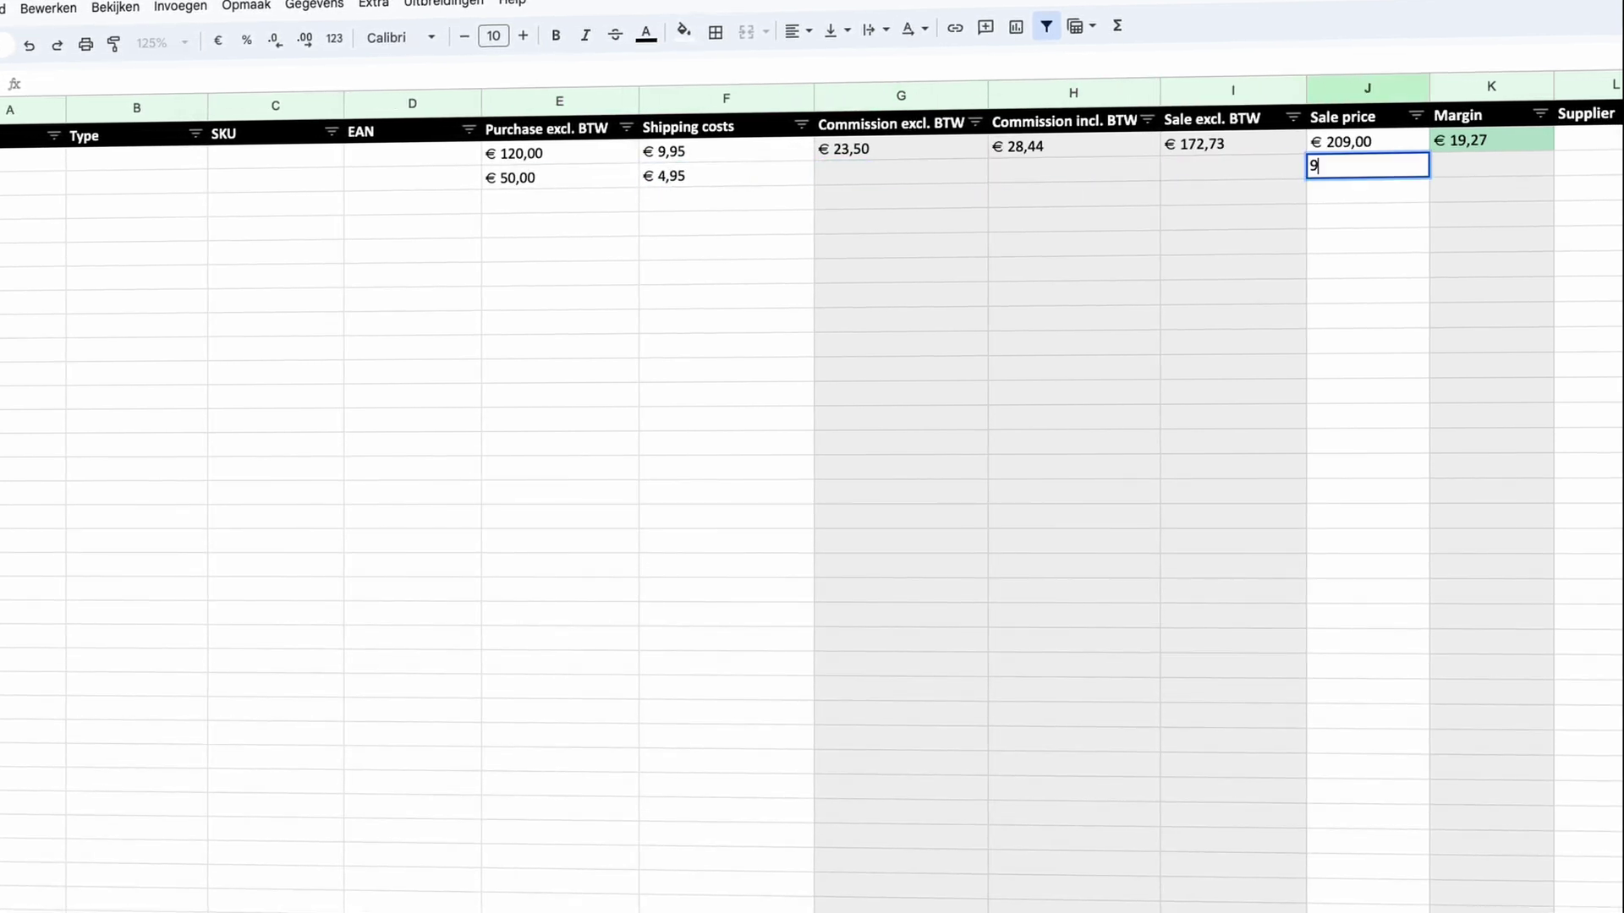
key(Return)
Copy the row 2 formulas for Margin, Commission excl. and incl. BTW and Sale excl. BTW down to row 3.
click(1486, 149)
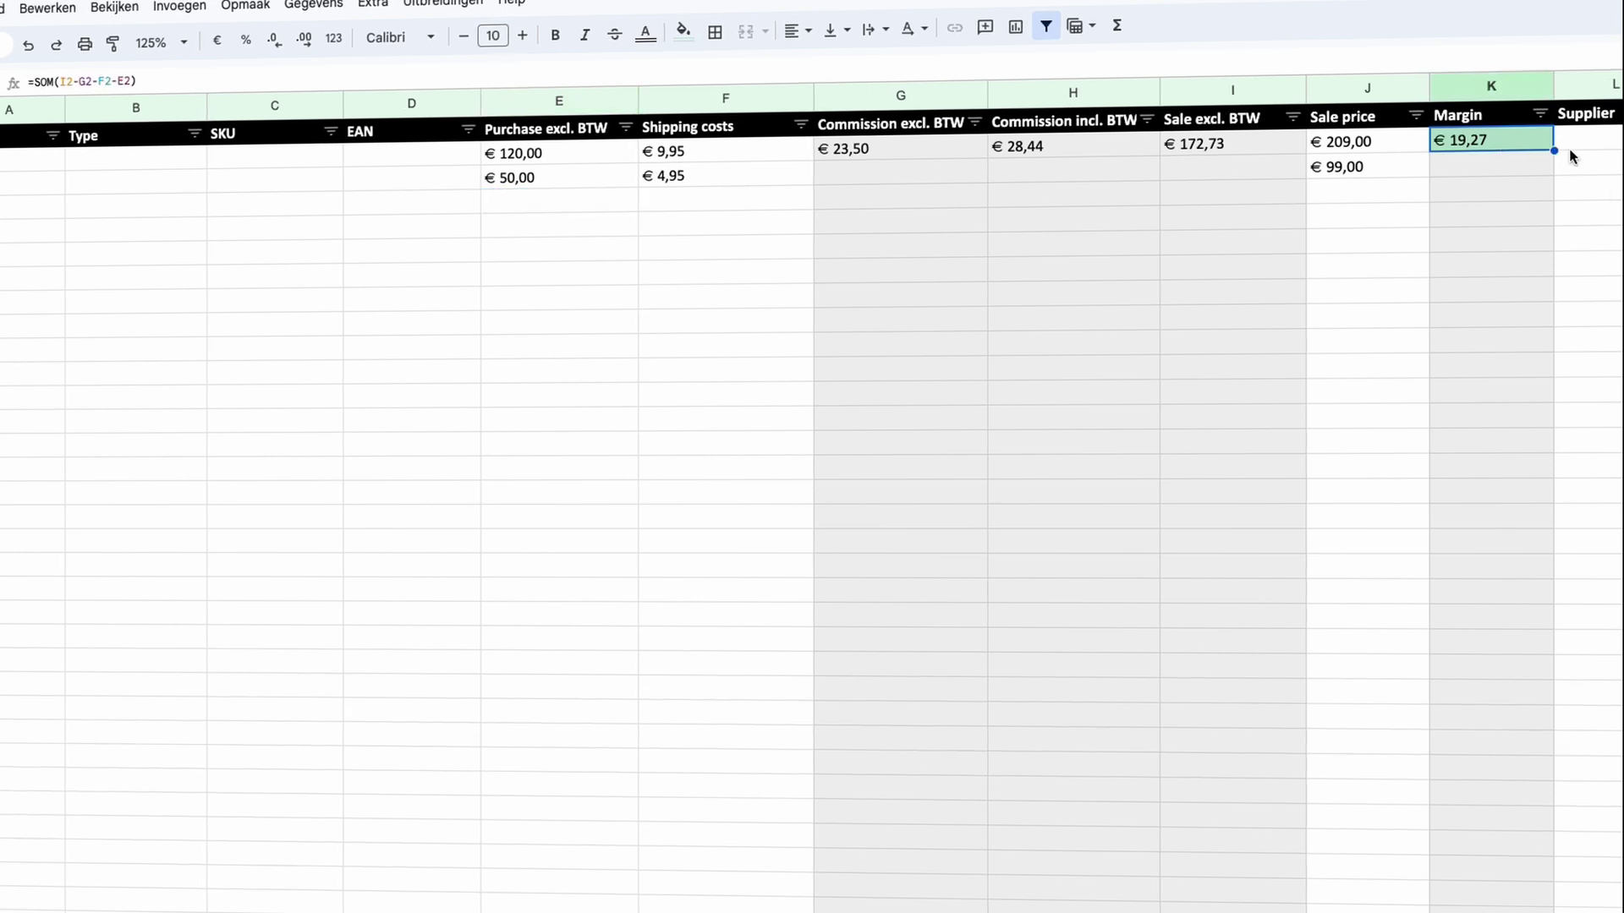
drag(1555, 162, 1555, 167)
click(1558, 218)
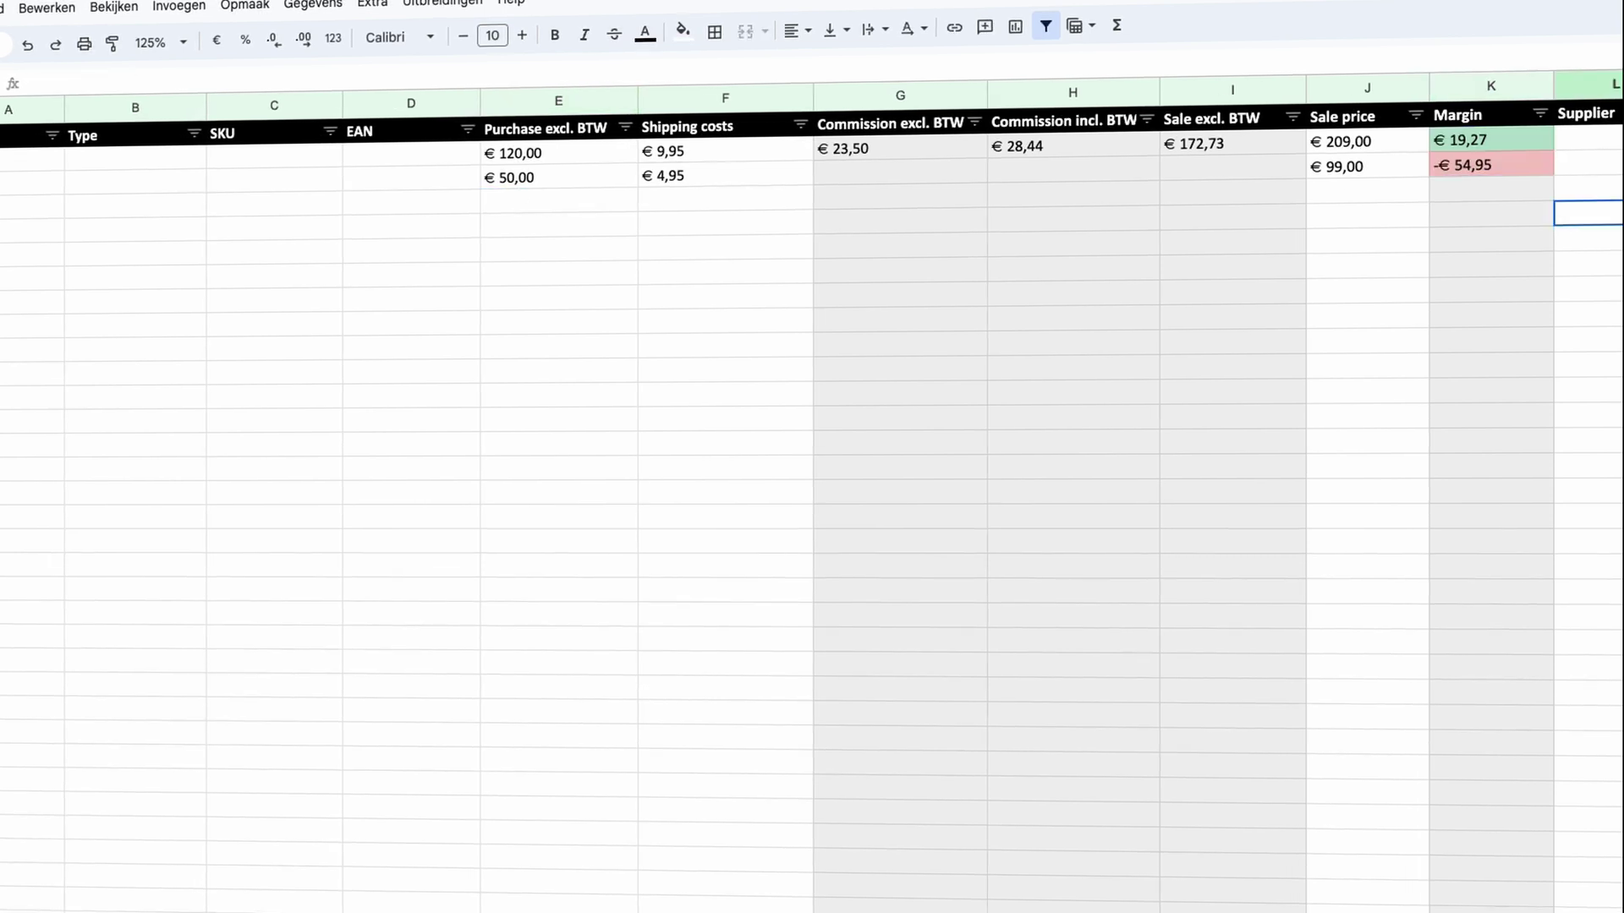
click(1214, 265)
drag(901, 161, 1305, 170)
Compare the row 3 margin on the commission sheet with the same product's margin on the transaction fee sheet.
click(1522, 167)
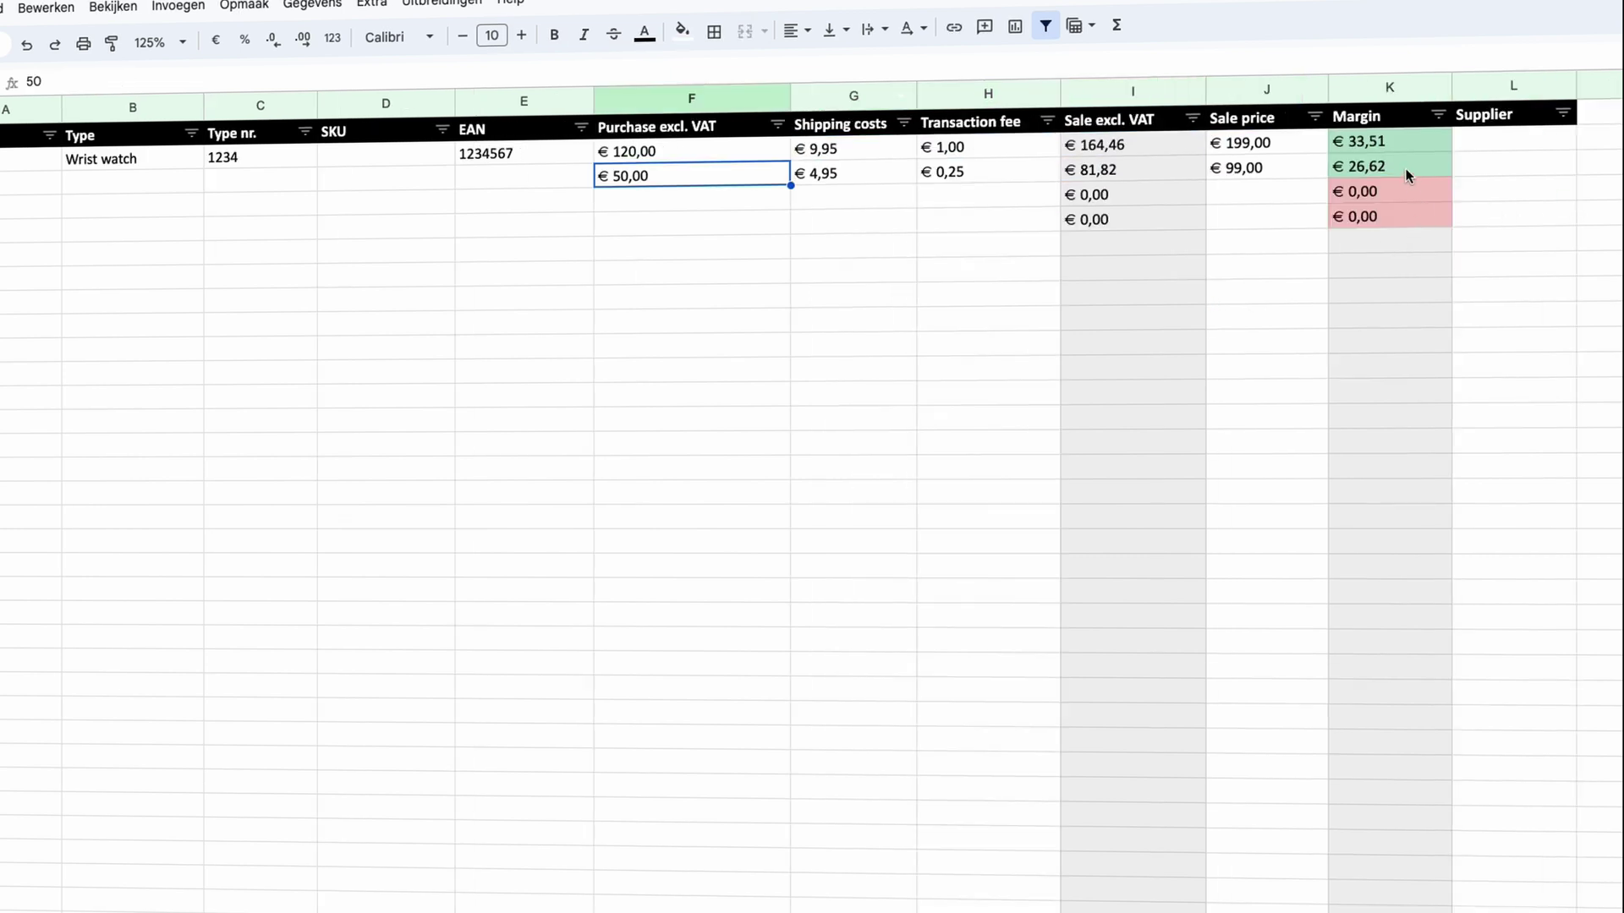
click(1406, 169)
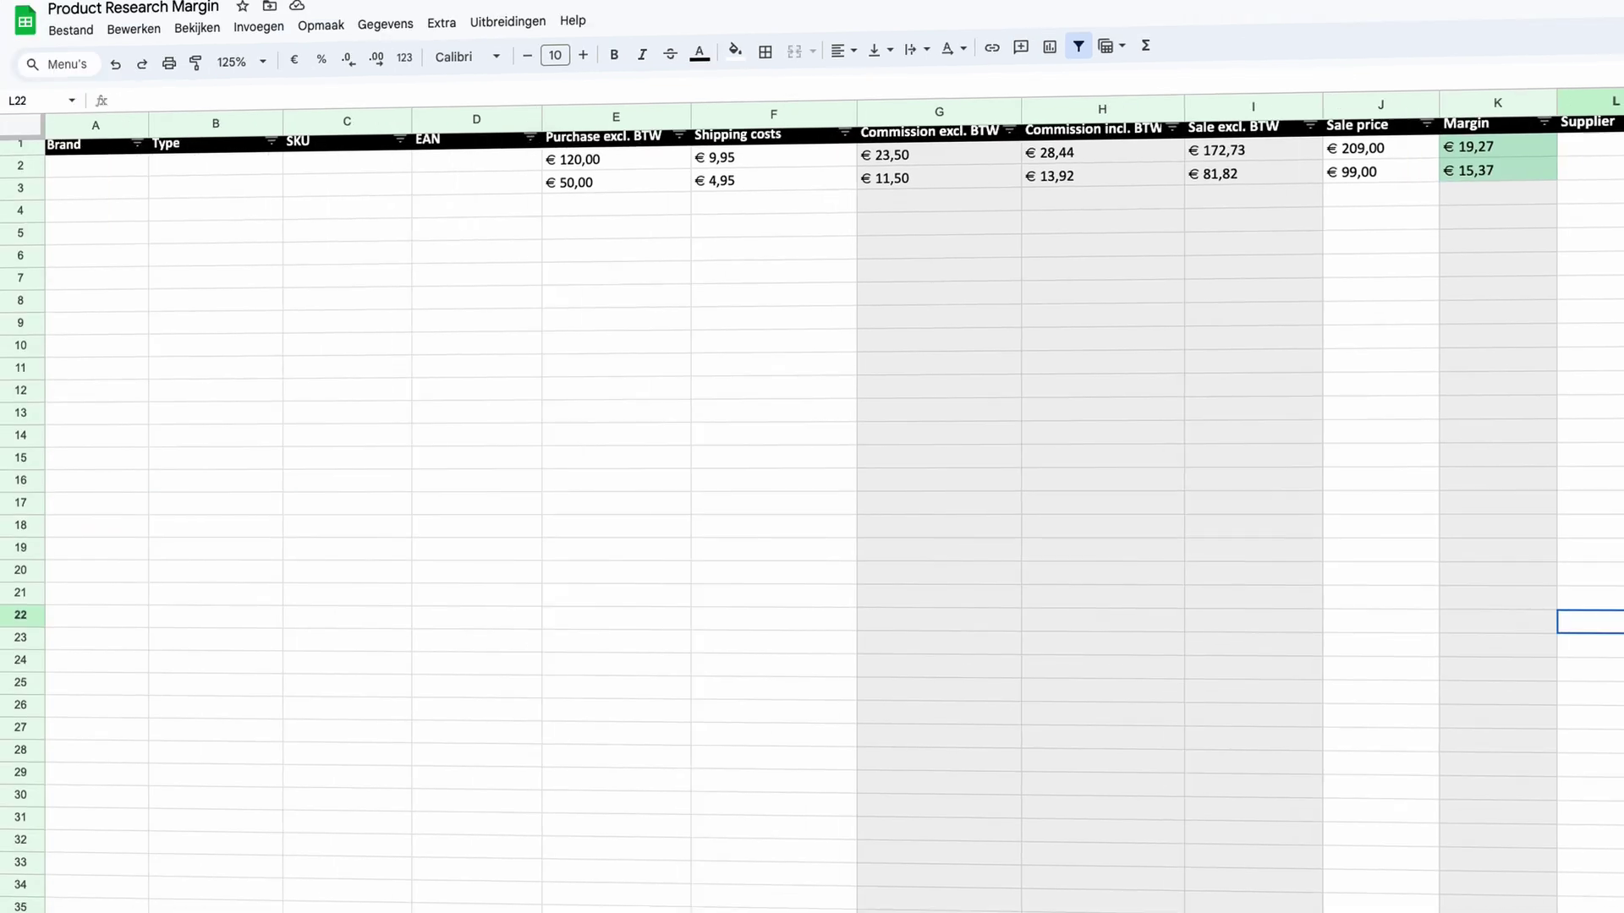
click(1546, 641)
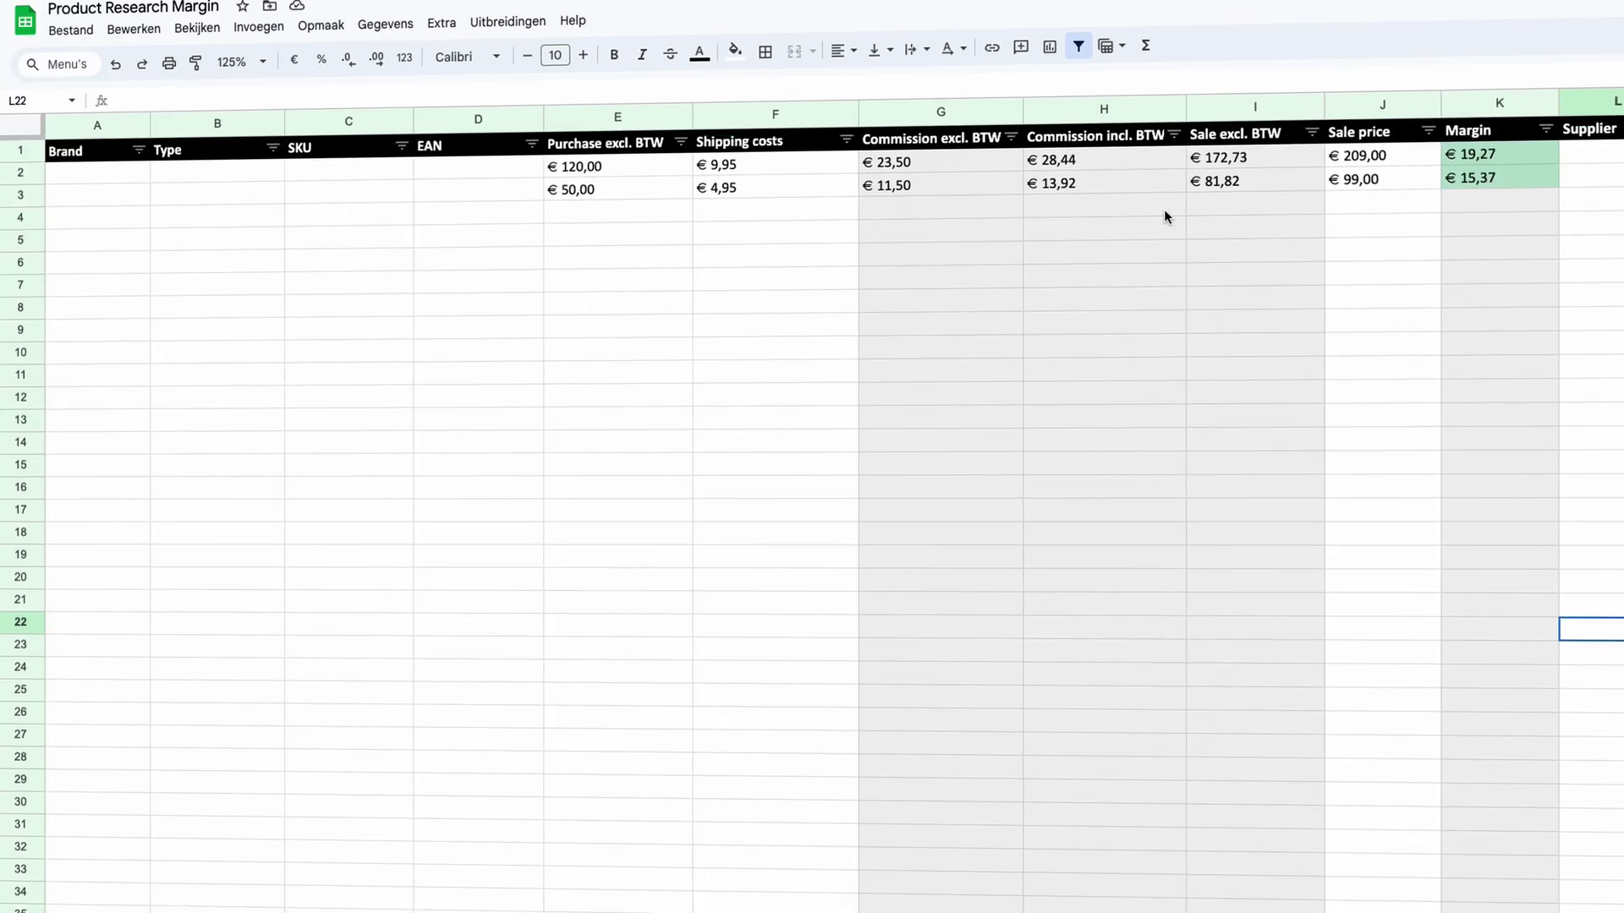
Review the commission percentage in the row 2 Commission incl. BTW formula and the row 3 Margin formula.
click(1064, 162)
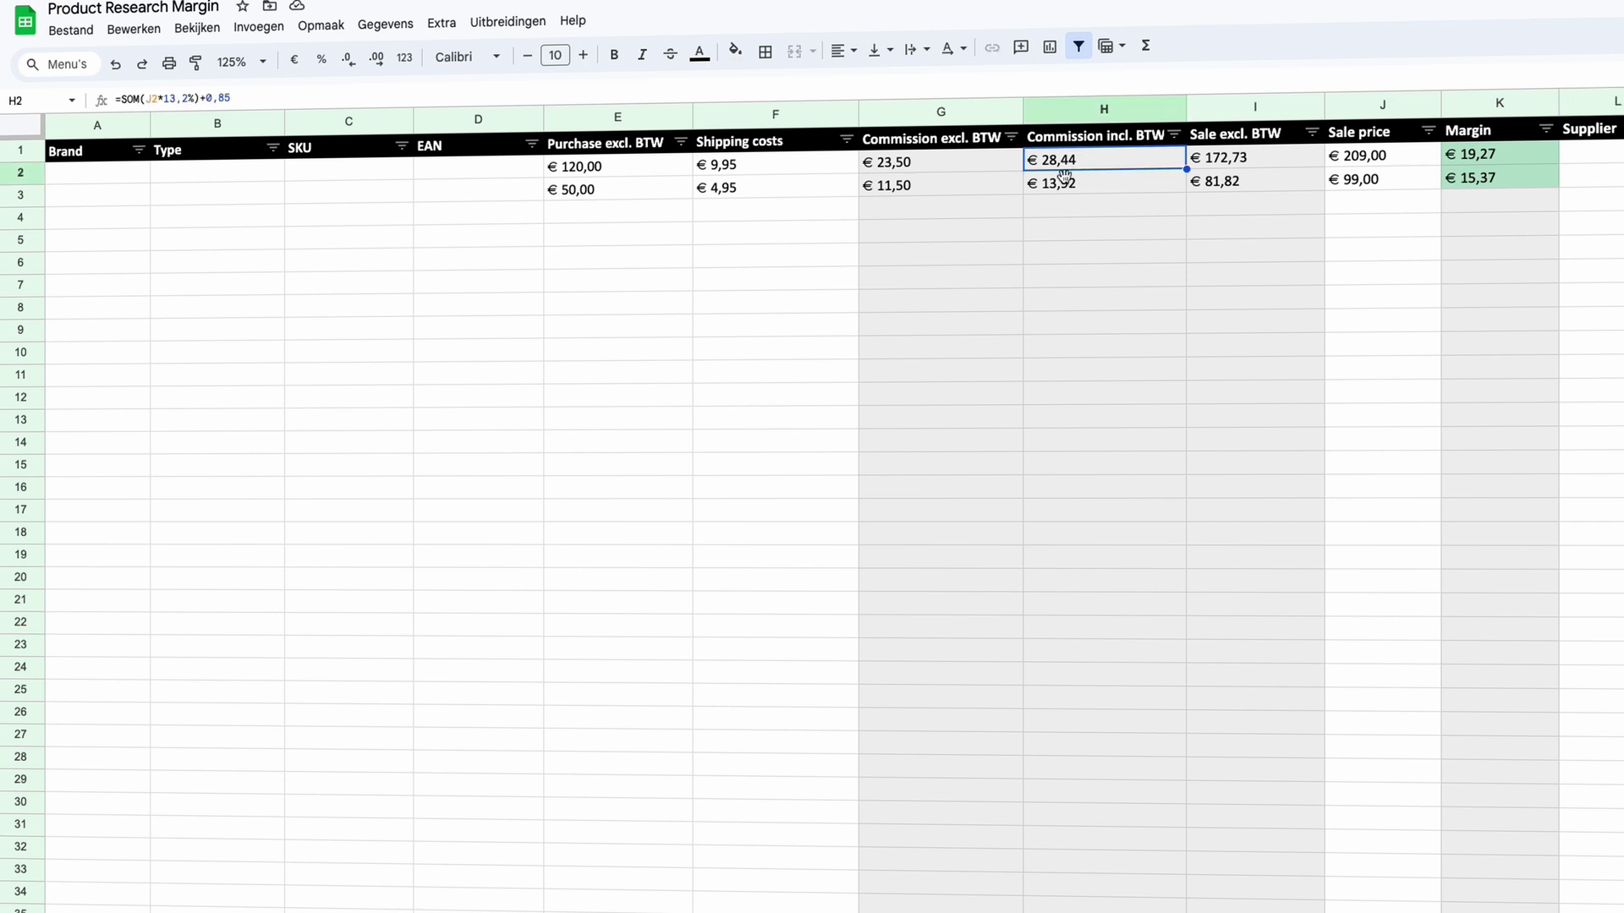
double_click(168, 100)
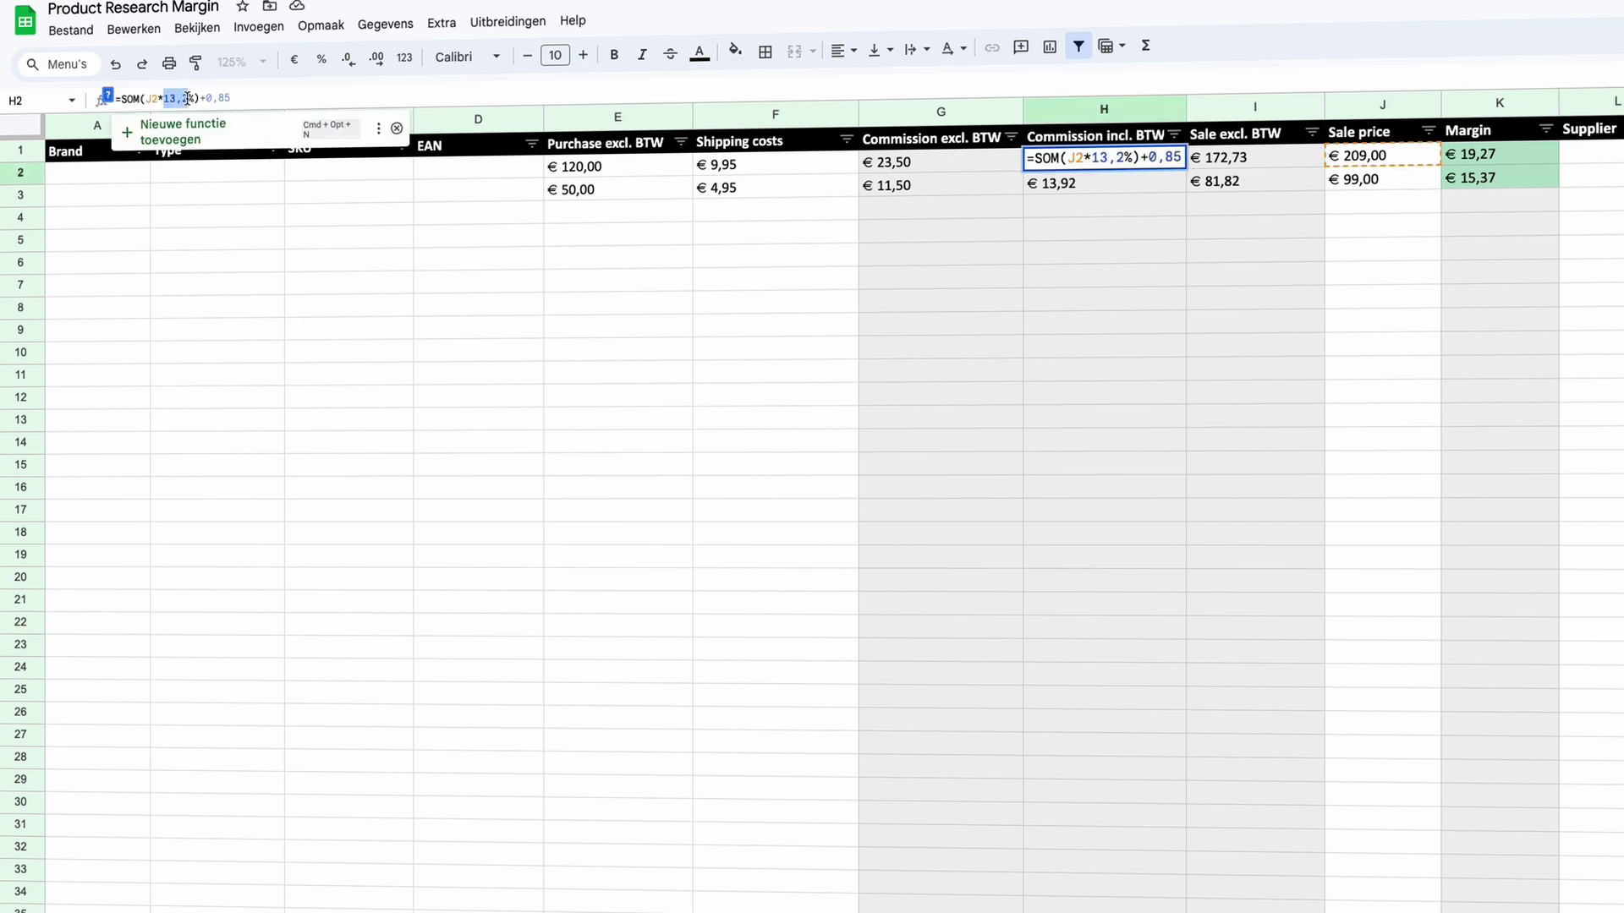
key(Return)
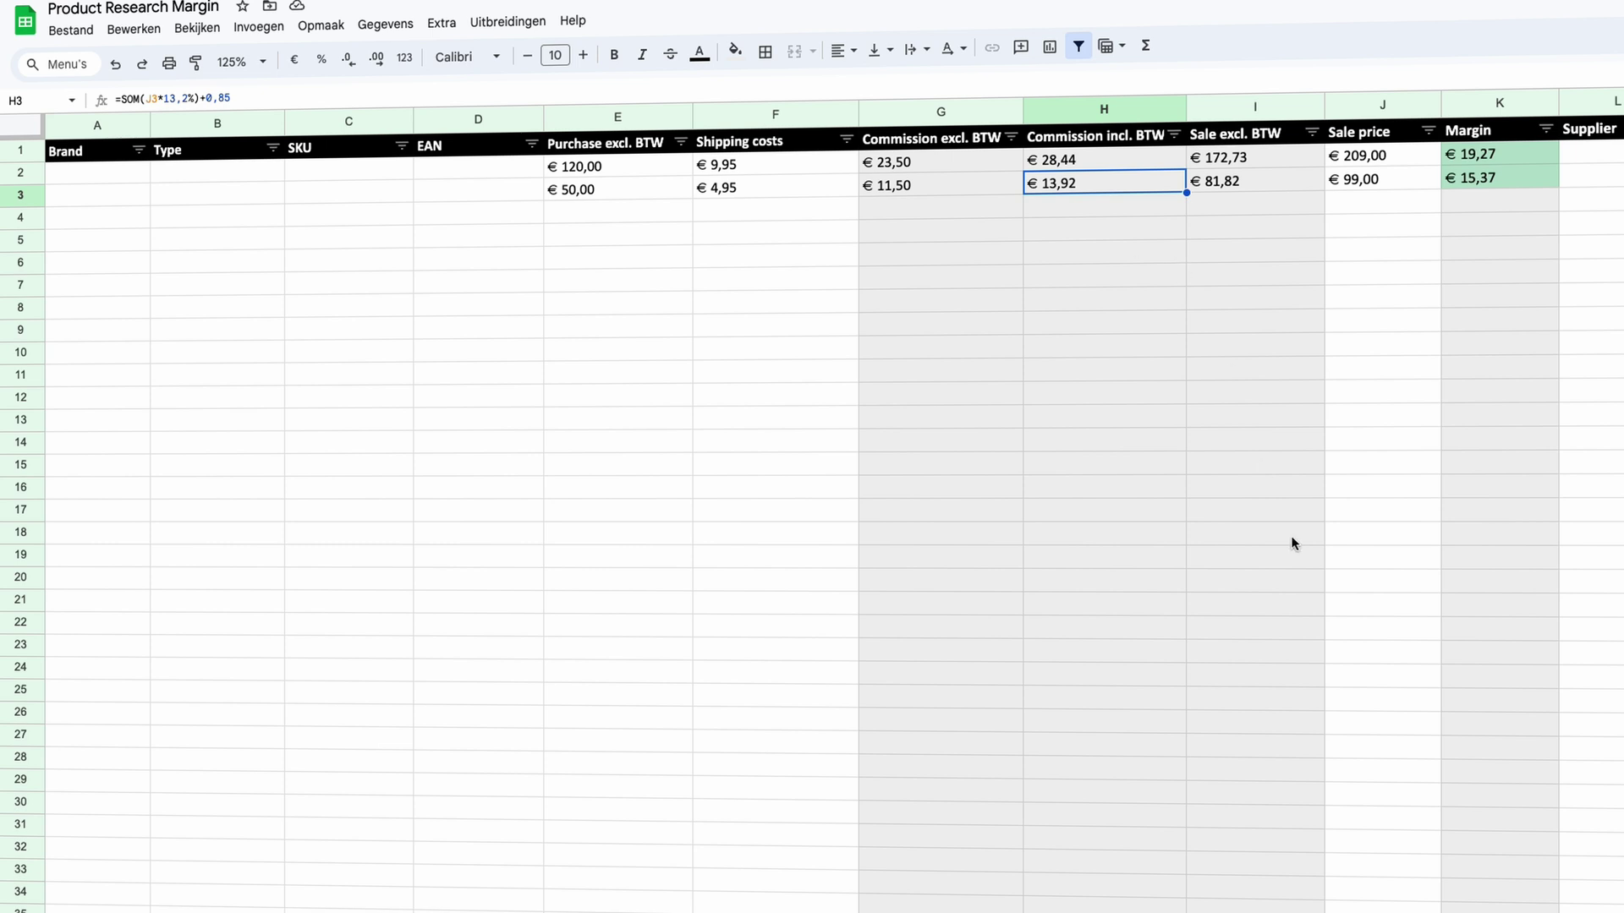
click(1535, 176)
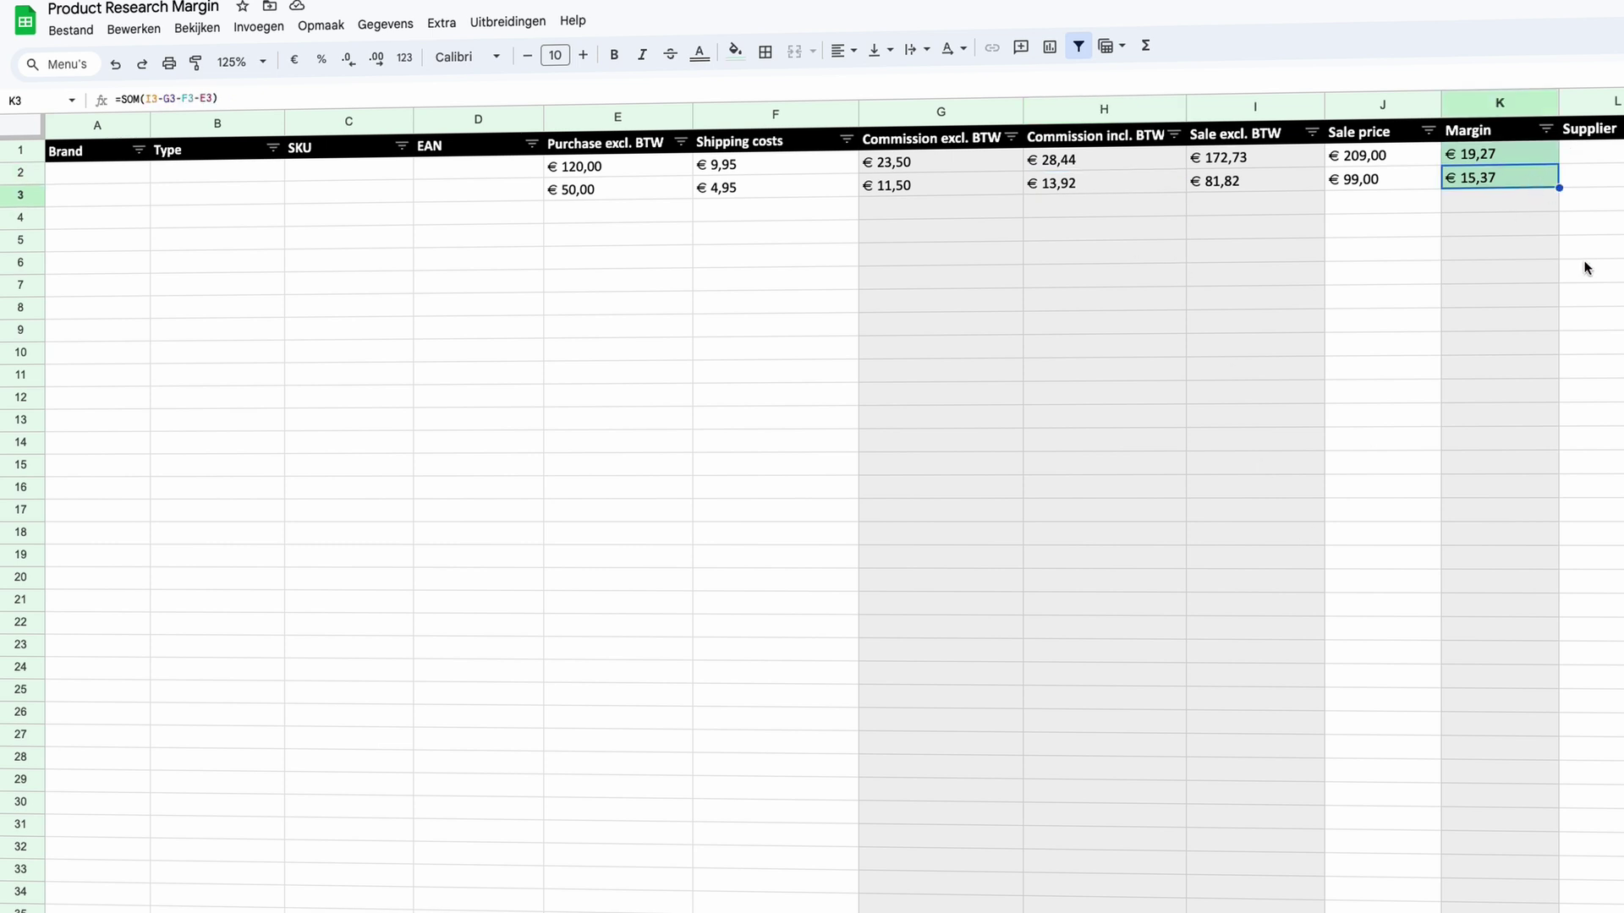